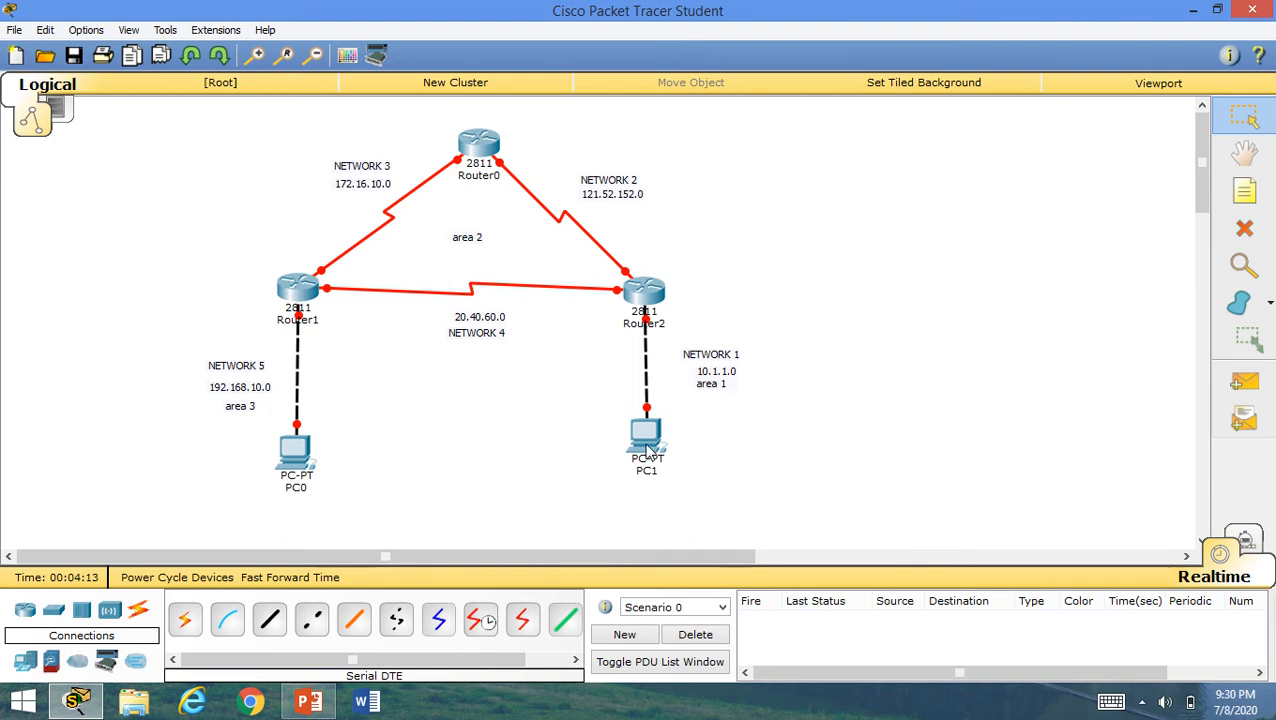
# - Move PC1 slightly lower beneath Router2 and shift the "10.1.1.0 area 1" label slightly beneath NETWORK 1
pyautogui.moveTo(648, 450); pyautogui.dragTo(645, 467)
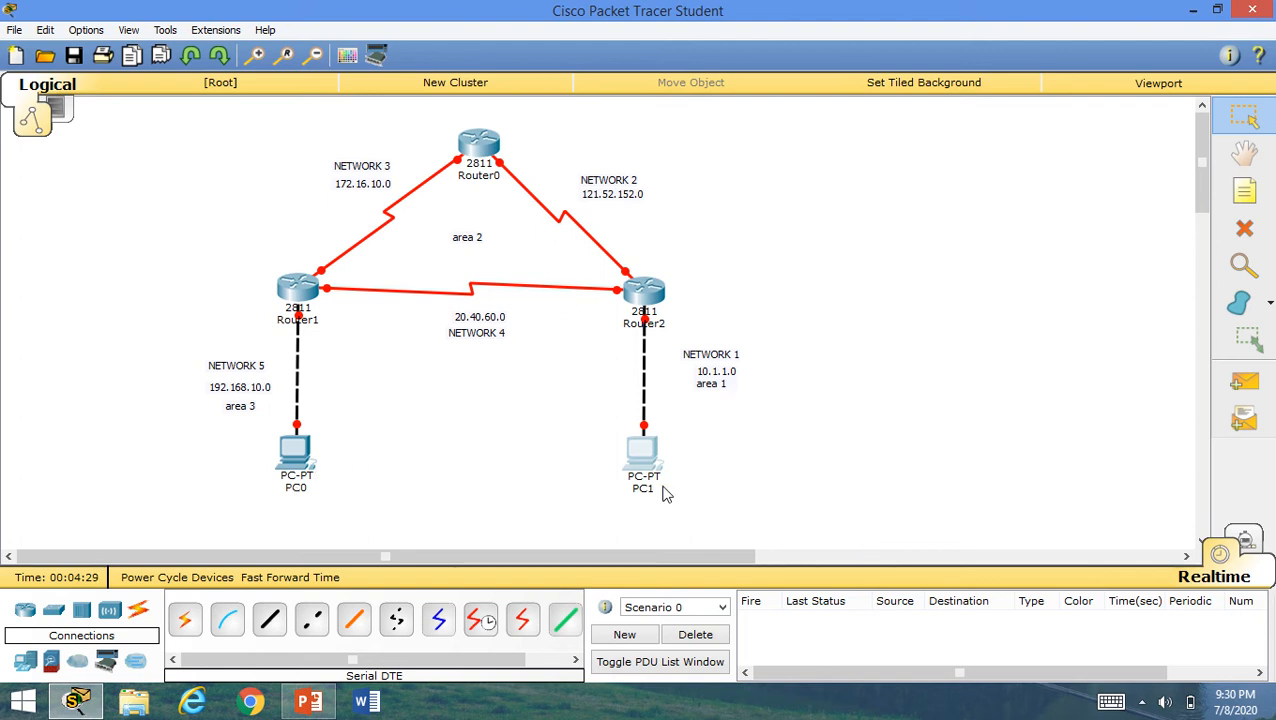
pyautogui.moveTo(662, 489)
pyautogui.click(706, 378)
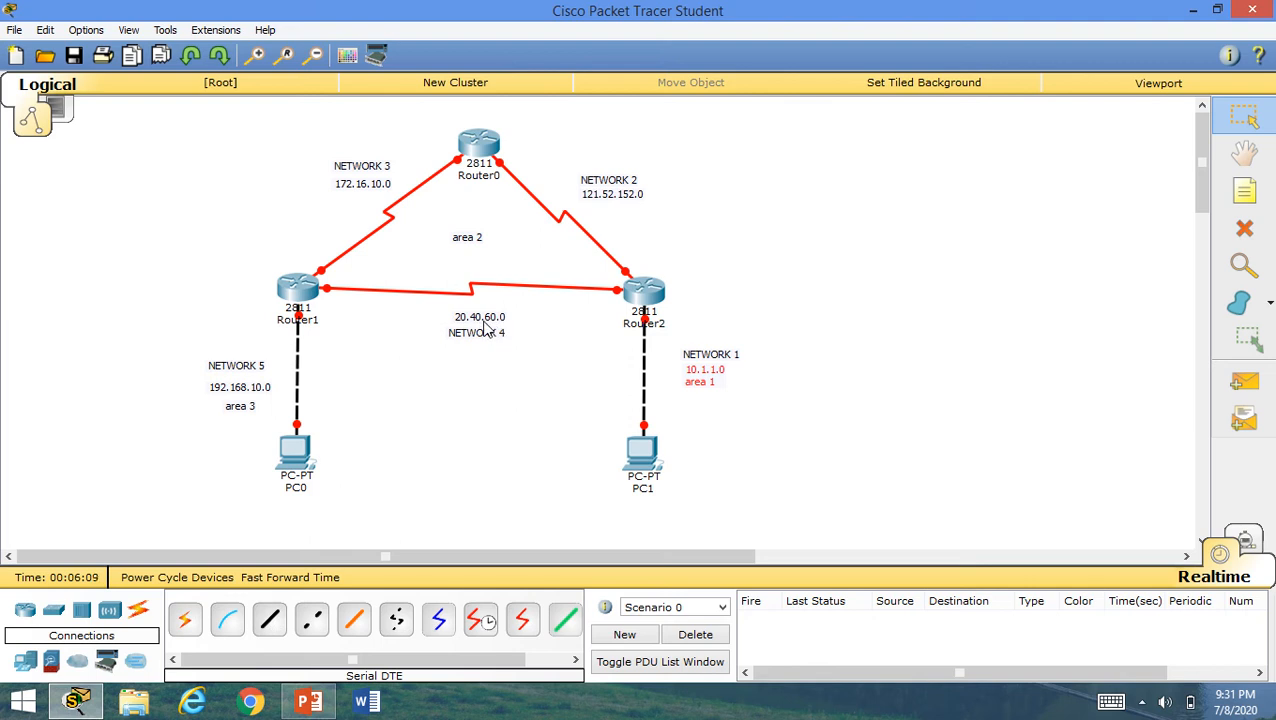
# - Configure PC0 with static IP address 192.168.10.1, subnet mask 255.255.255.0 and default gateway 192.168.10.2
pyautogui.click(297, 452)
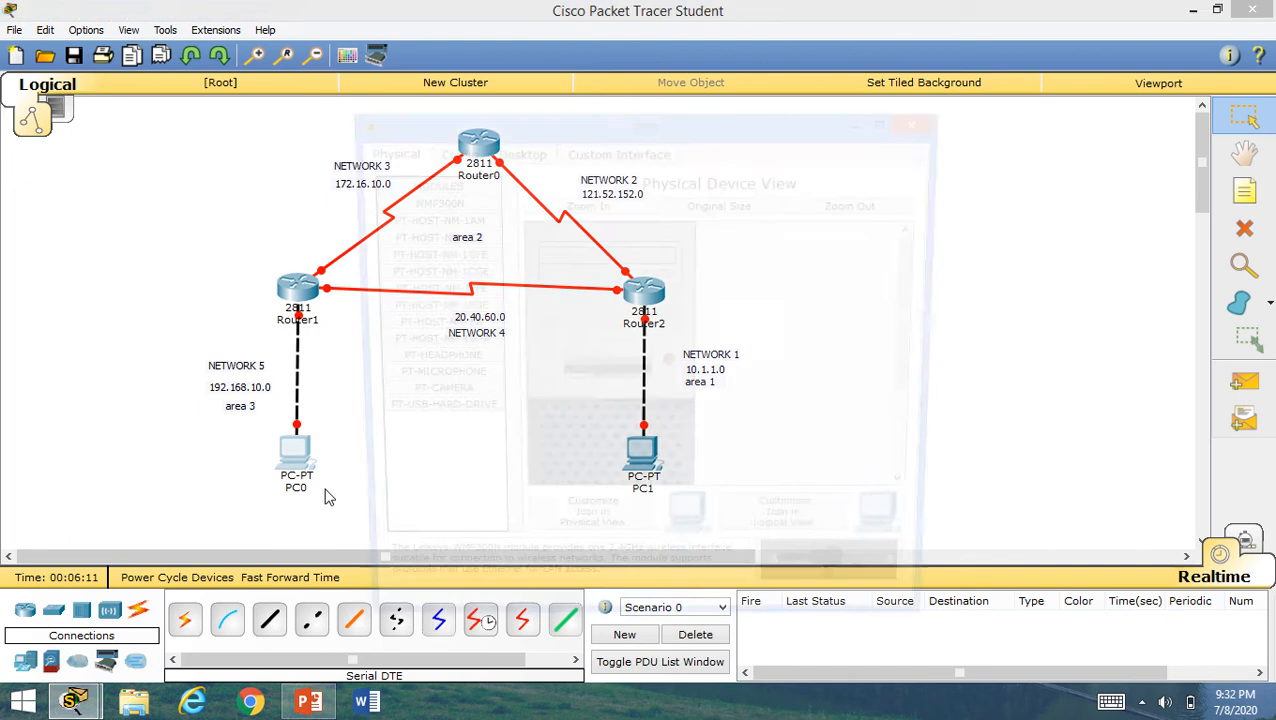
pyautogui.click(511, 155)
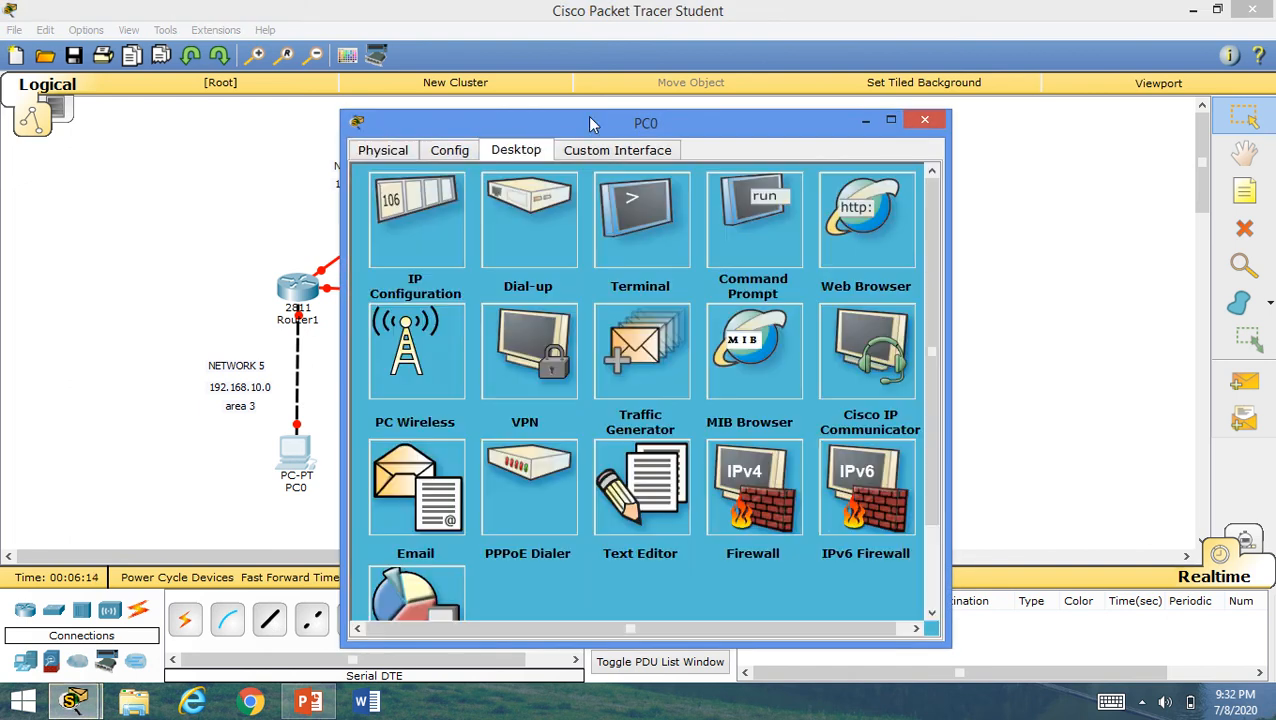
pyautogui.moveTo(590, 122); pyautogui.dragTo(795, 75)
pyautogui.click(618, 229)
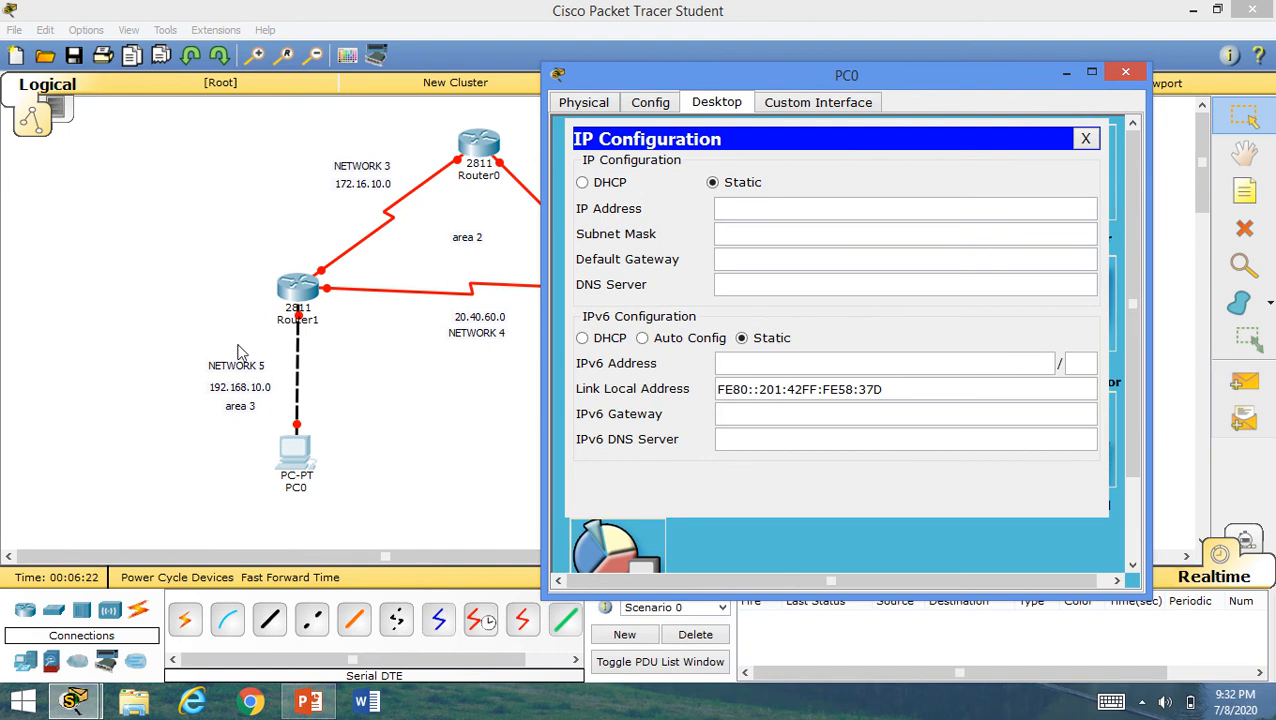
pyautogui.click(788, 207)
pyautogui.write('192.168.10')
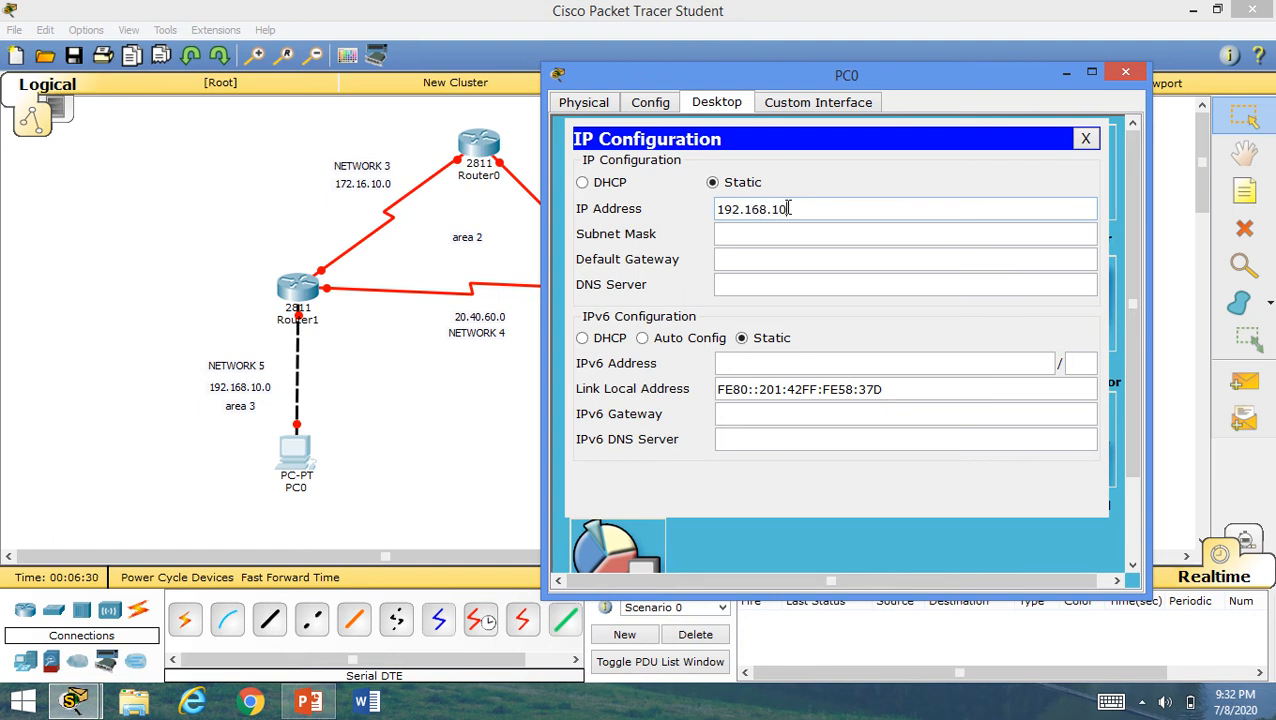
pyautogui.write('.1')
pyautogui.click(792, 236)
pyautogui.click(778, 258)
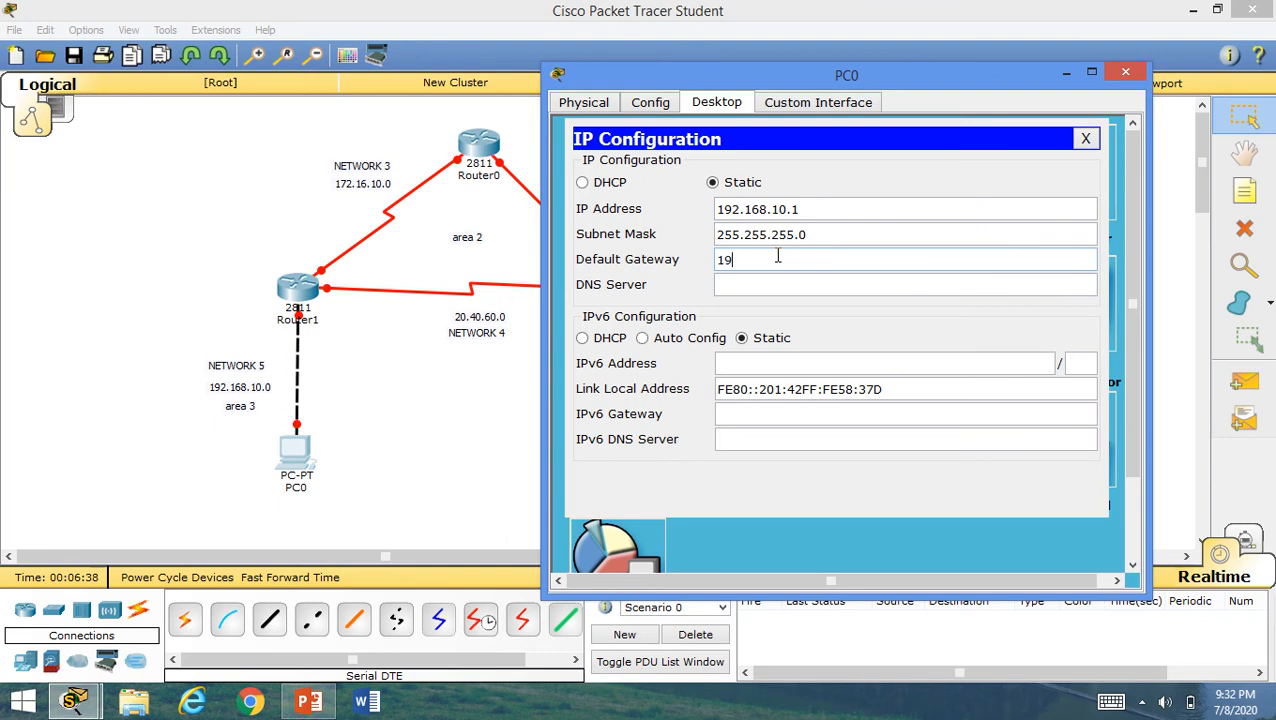
pyautogui.write('192.168.10.2')
pyautogui.click(1127, 74)
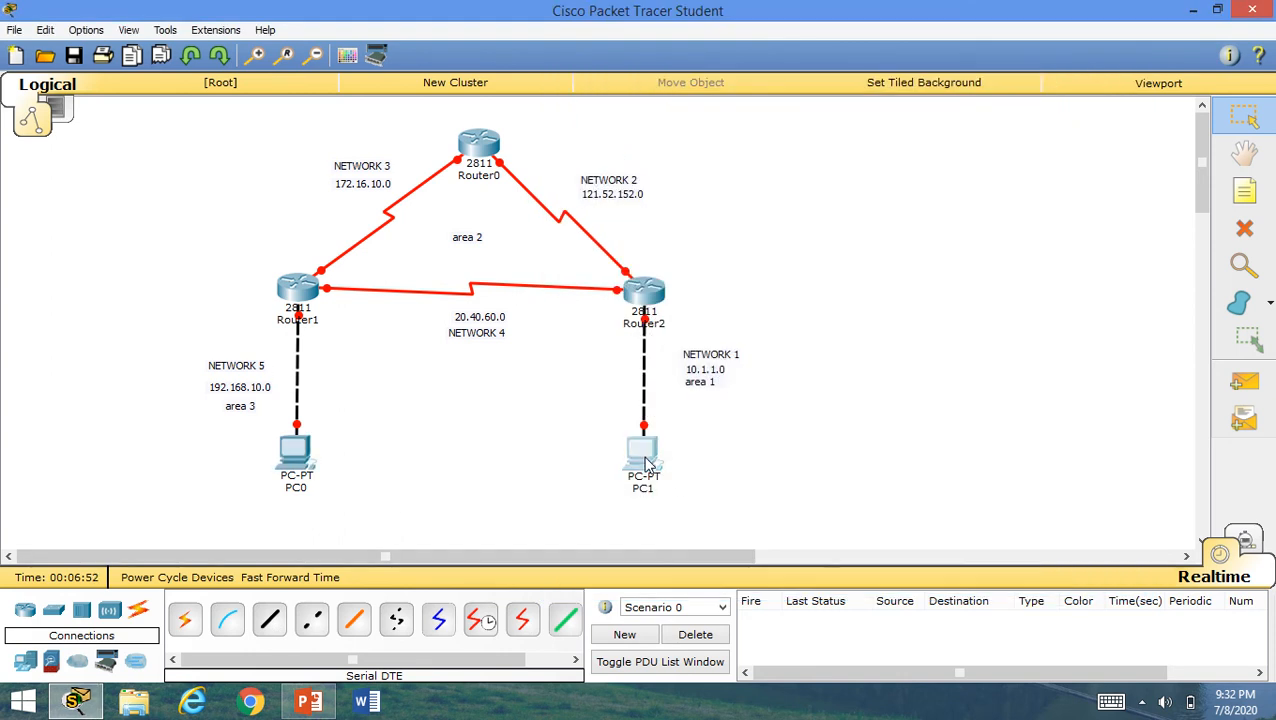
# - Open PC1's IP configuration and assign it the static IP address 10.1.1.1
pyautogui.click(648, 463)
pyautogui.moveTo(649, 125); pyautogui.dragTo(322, 84)
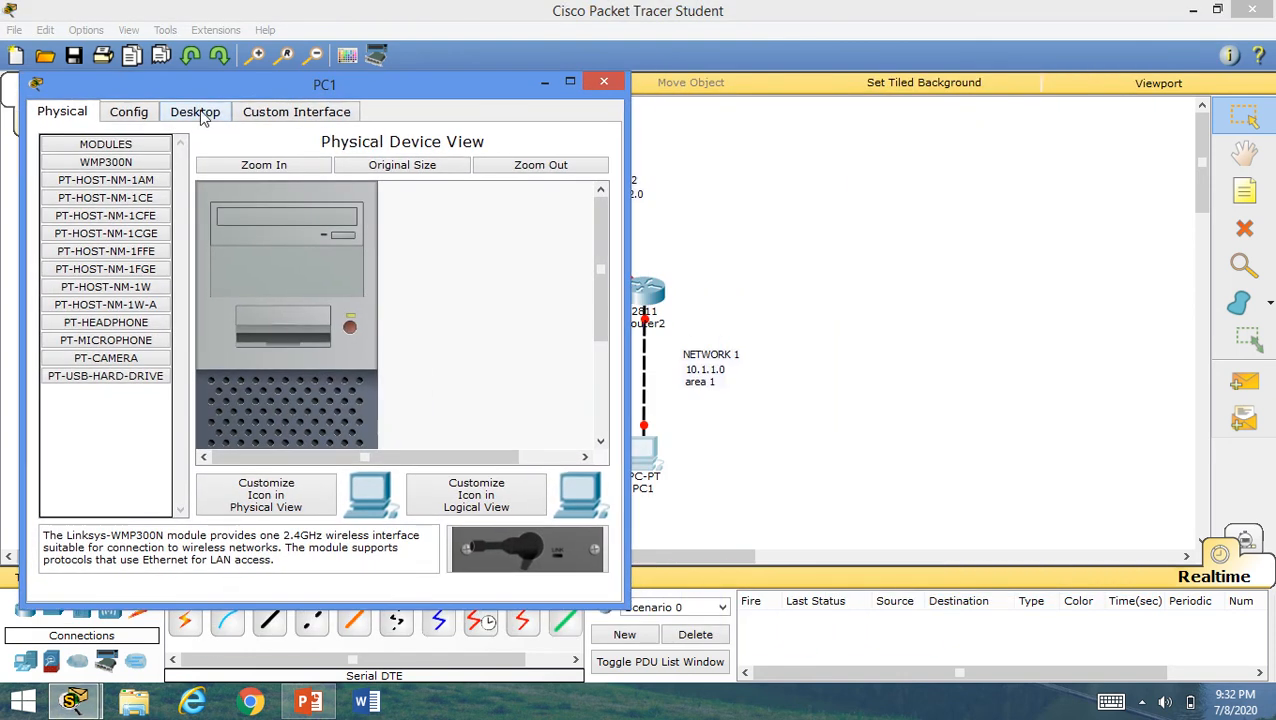
pyautogui.click(198, 112)
pyautogui.click(100, 183)
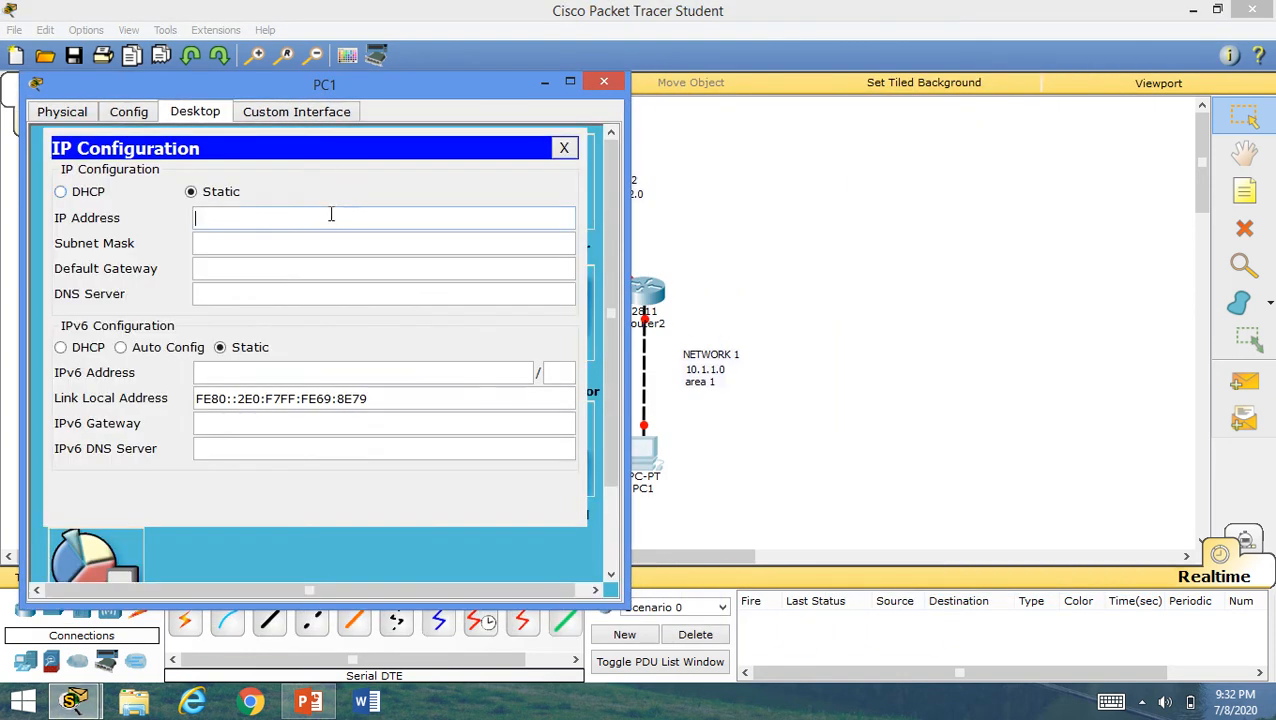
pyautogui.click(331, 217)
pyautogui.write('10.1.1.1')
pyautogui.click(285, 246)
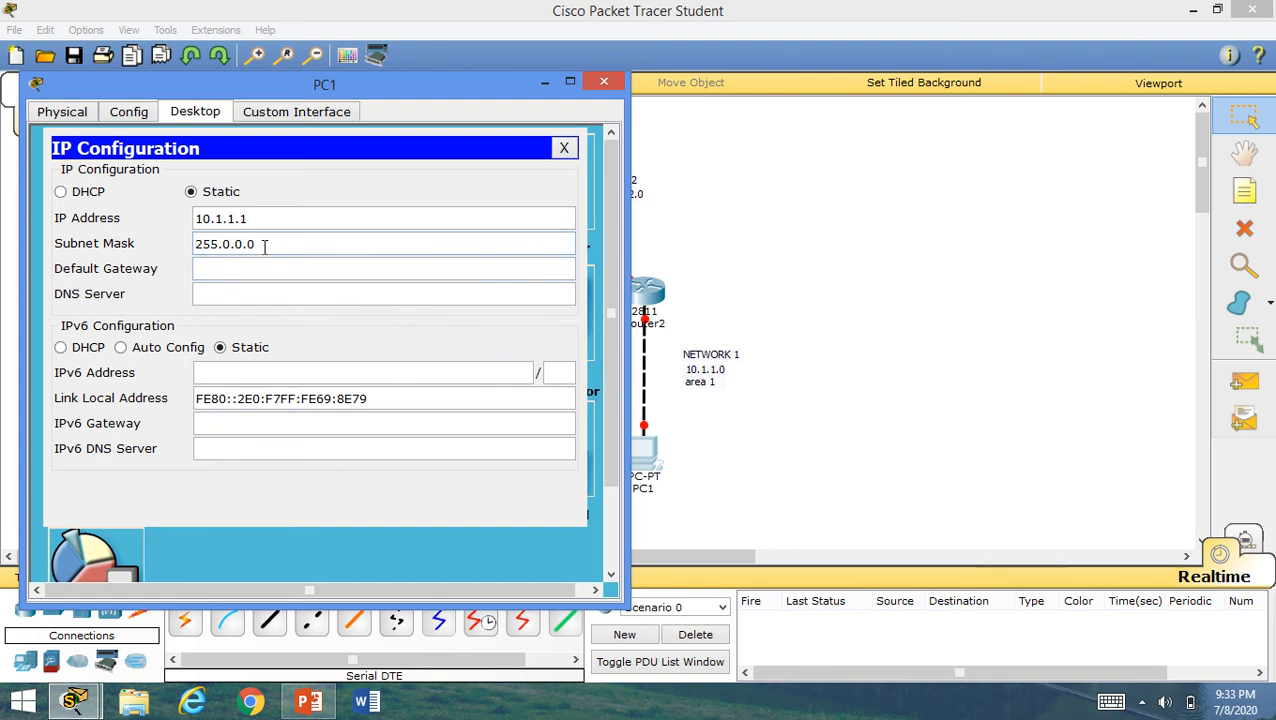
pyautogui.click(62, 9)
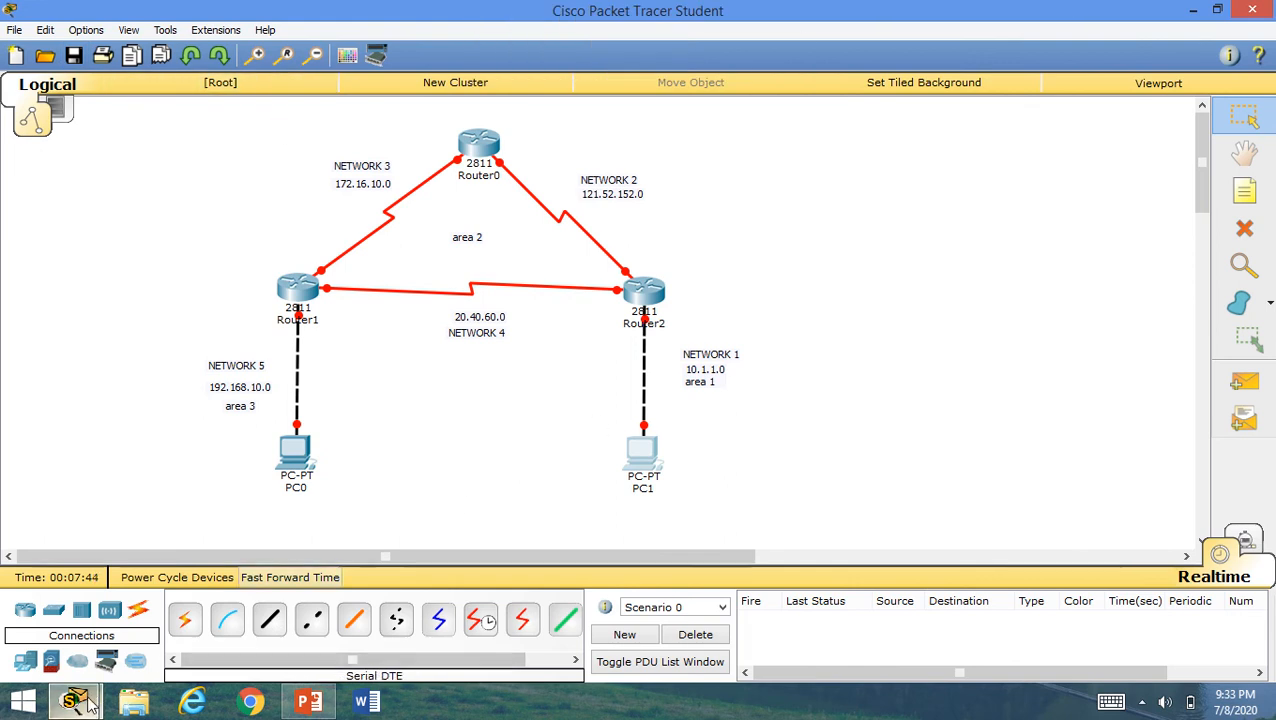
pyautogui.moveTo(73, 700)
pyautogui.click(335, 610)
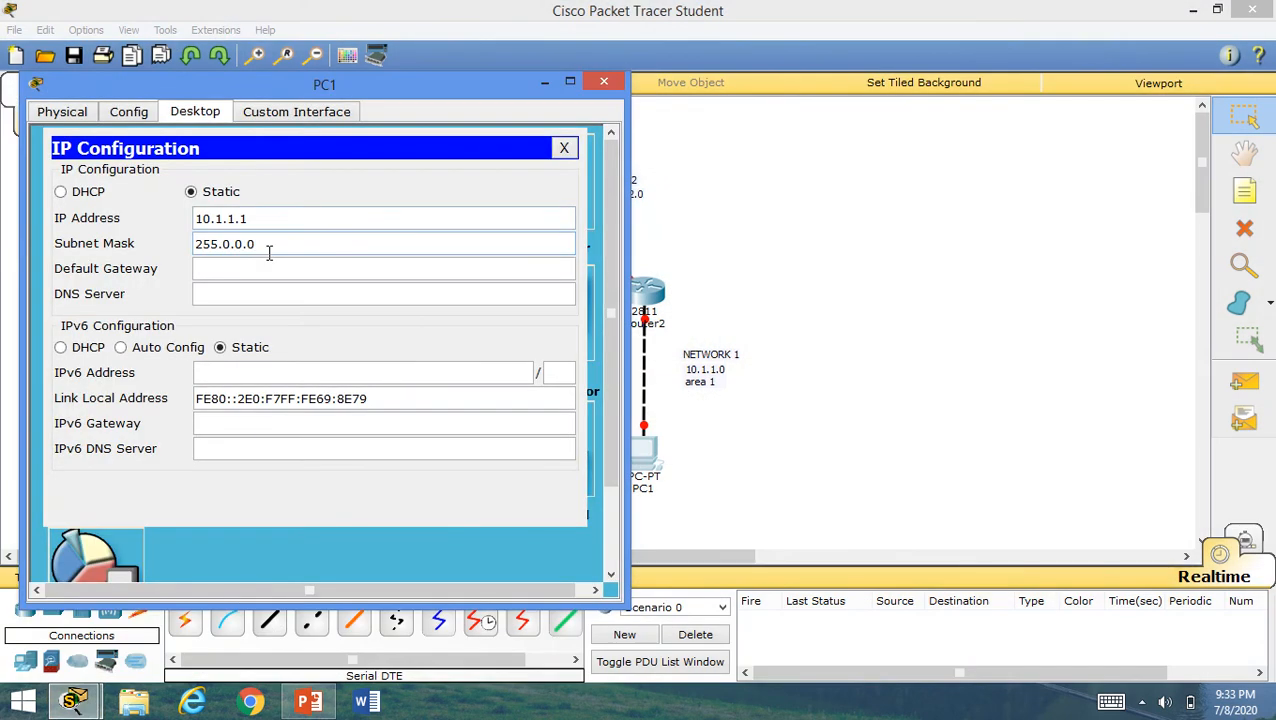
# - Set PC1's subnet mask to 255.255.255.0 and its default gateway to 10.1.1.2, then close its configuration
pyautogui.press('BackSpace')
pyautogui.press('BackSpace')
pyautogui.press('BackSpace')
pyautogui.press('BackSpace')
pyautogui.press('BackSpace')
pyautogui.write('255.255.0')
pyautogui.click(258, 268)
pyautogui.write('10.1.1.2')
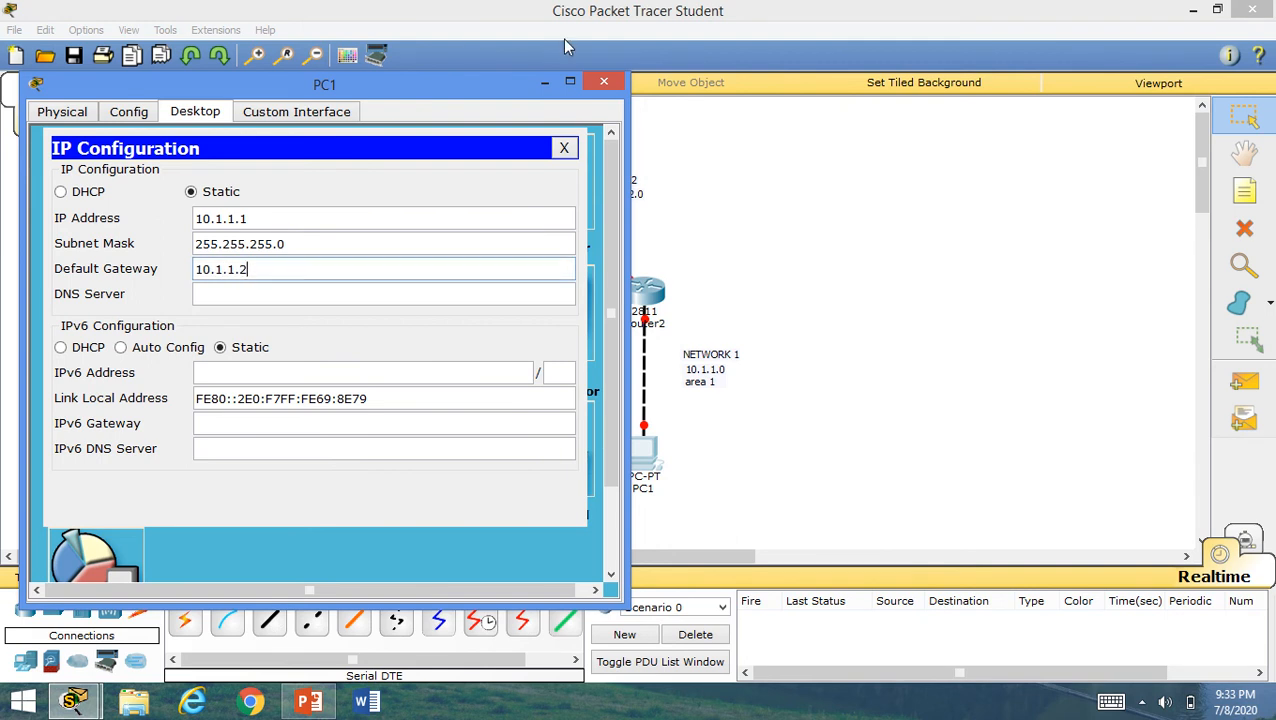
pyautogui.click(608, 82)
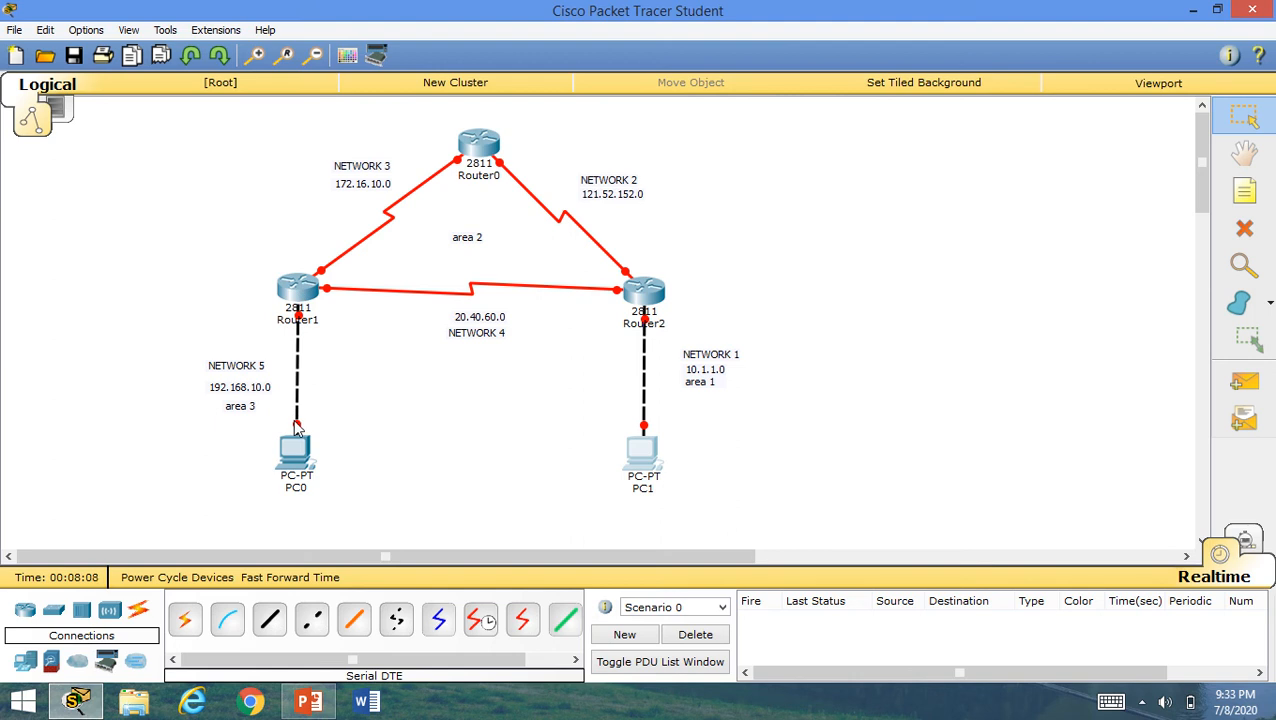
# - Open Router1's command line and enter global configuration mode with enable and config t
pyautogui.moveTo(296, 427)
pyautogui.moveTo(645, 427)
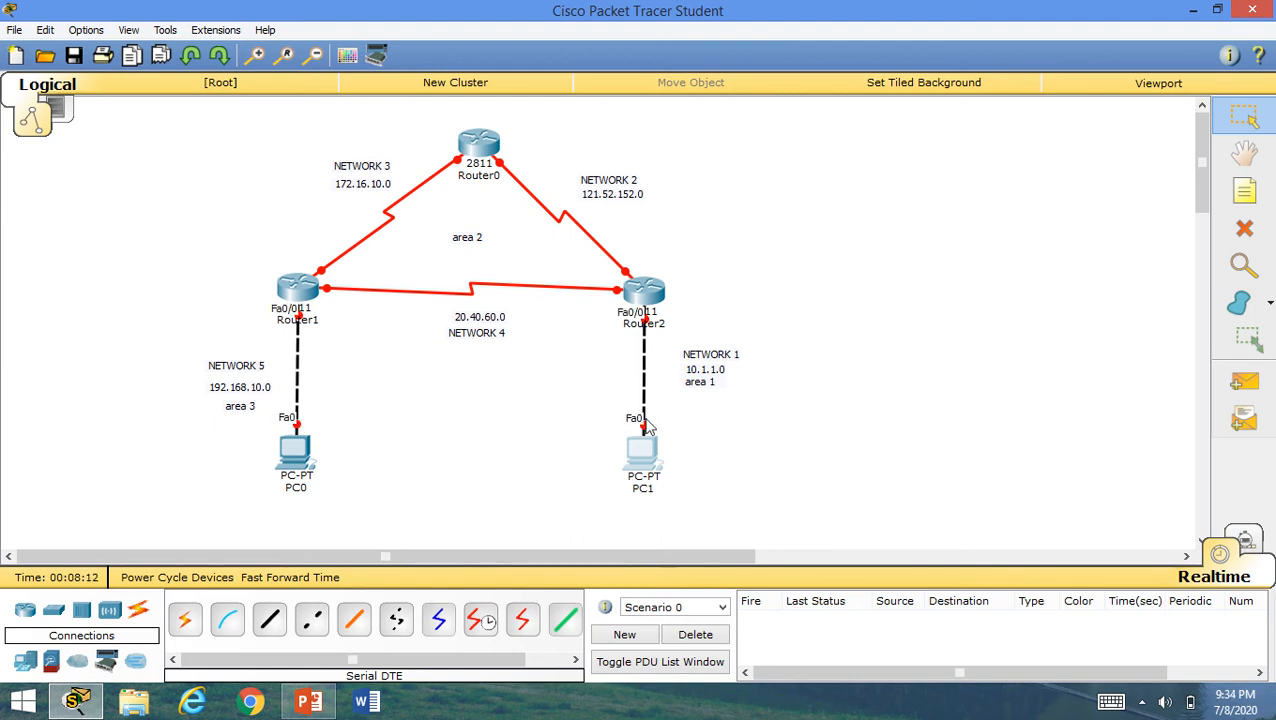
pyautogui.click(298, 295)
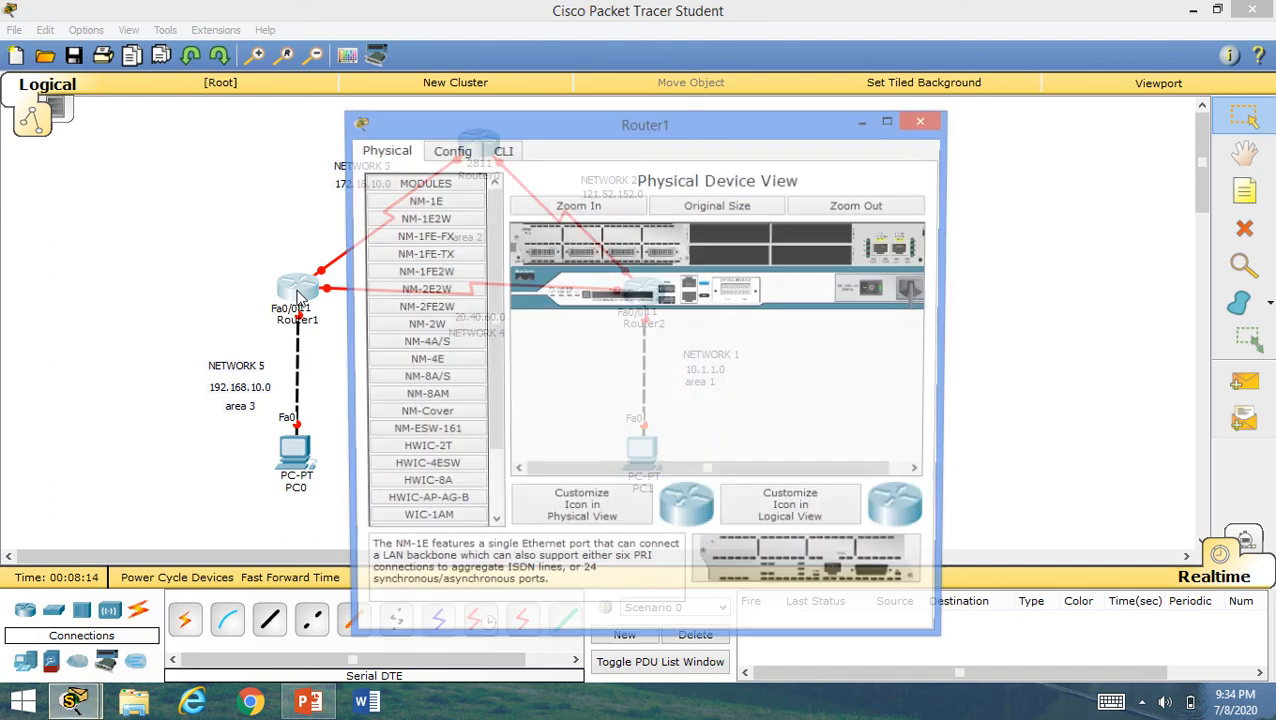
pyautogui.click(447, 150)
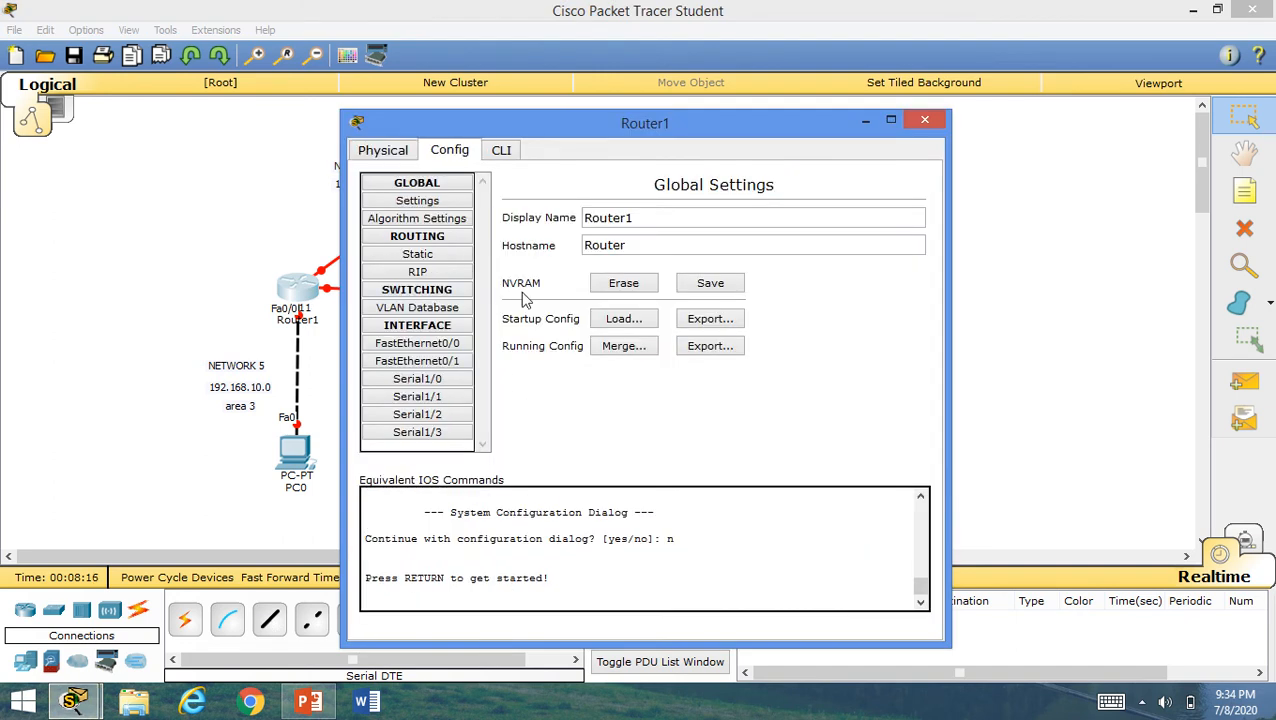
pyautogui.click(503, 151)
pyautogui.press('Return')
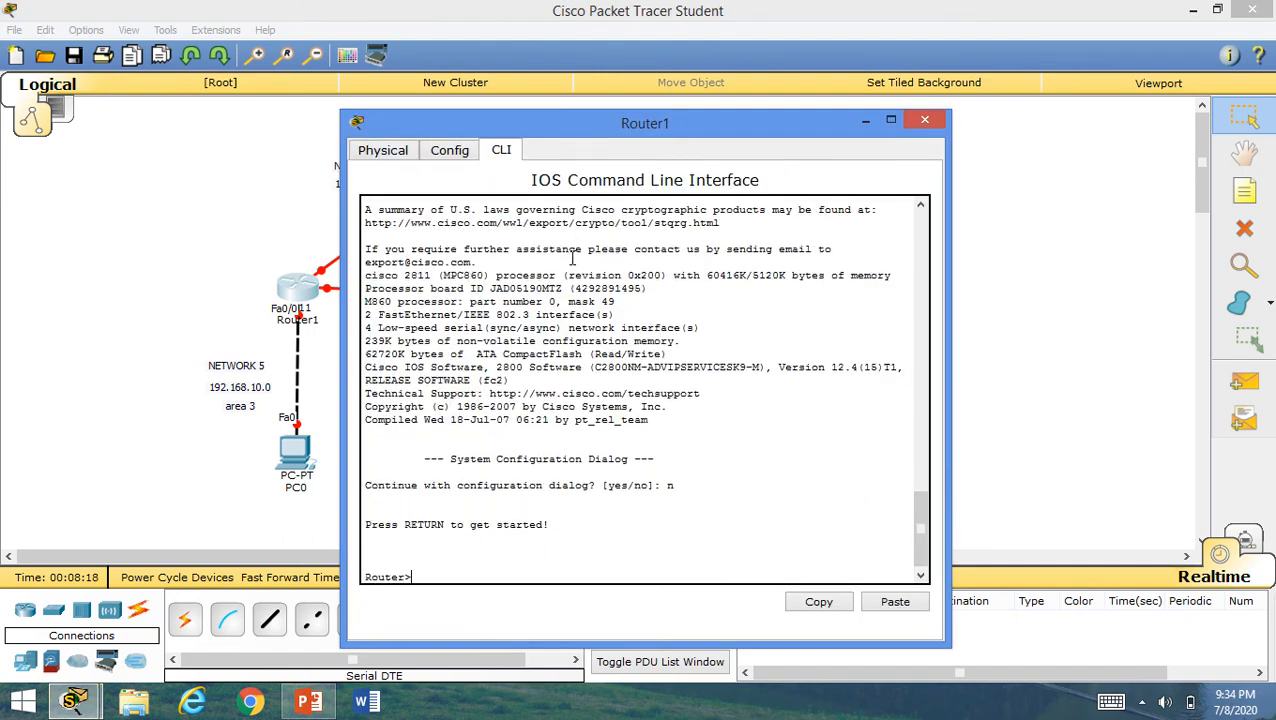
pyautogui.write('enable')
pyautogui.press('Return')
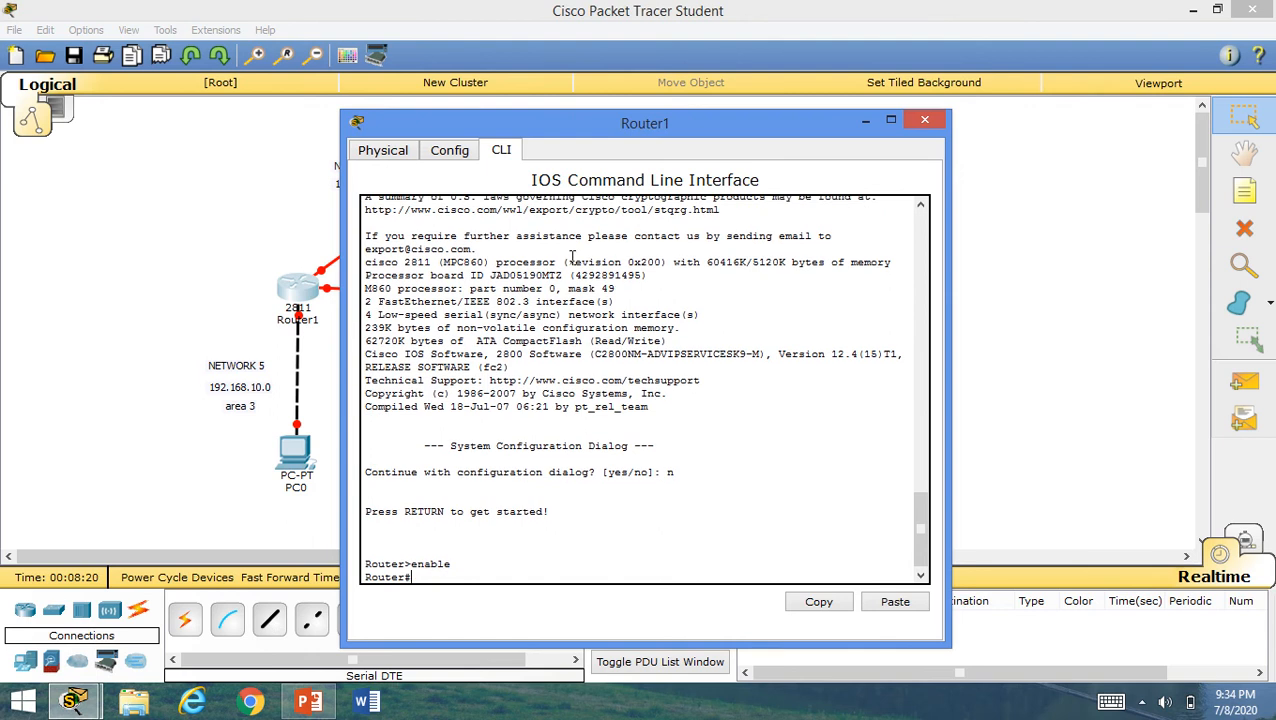
pyautogui.write('config t')
pyautogui.press('Return')
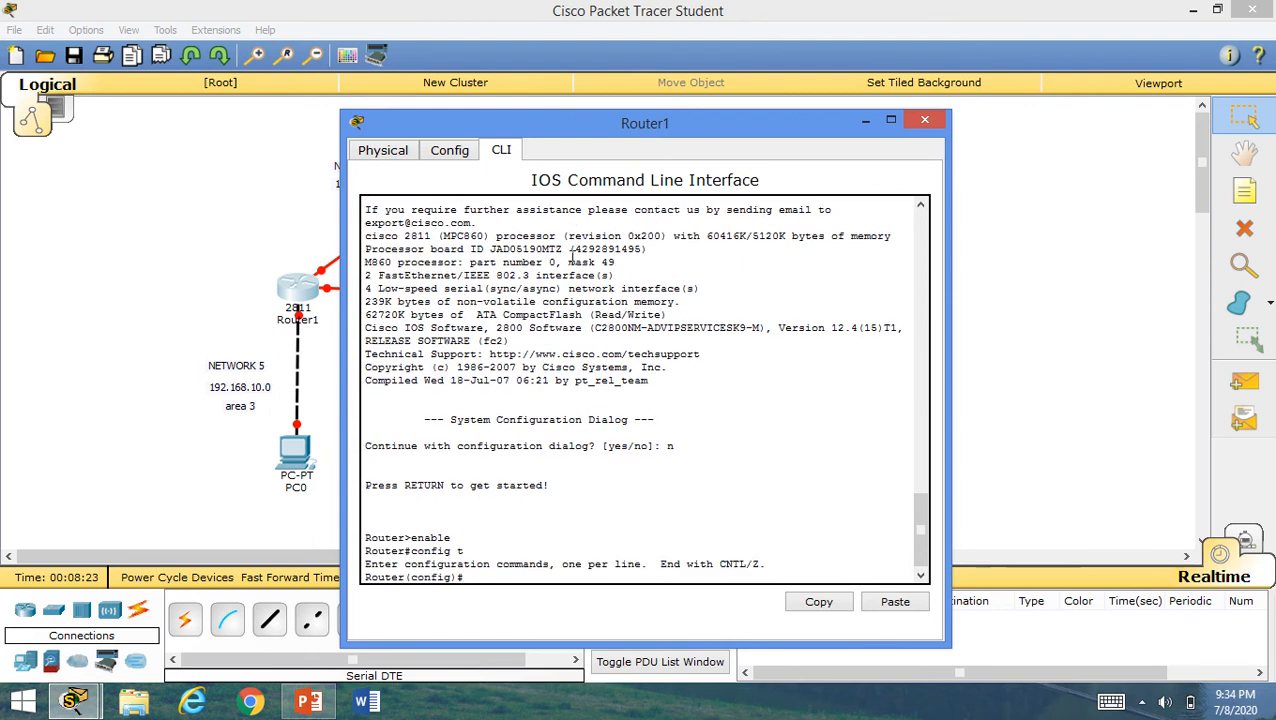
# - Enter interface configuration mode for fastEthernet0/0 on Router1
pyautogui.write('interfsc')
pyautogui.write('ace')
pyautogui.write(' fast')
pyautogui.write('et')
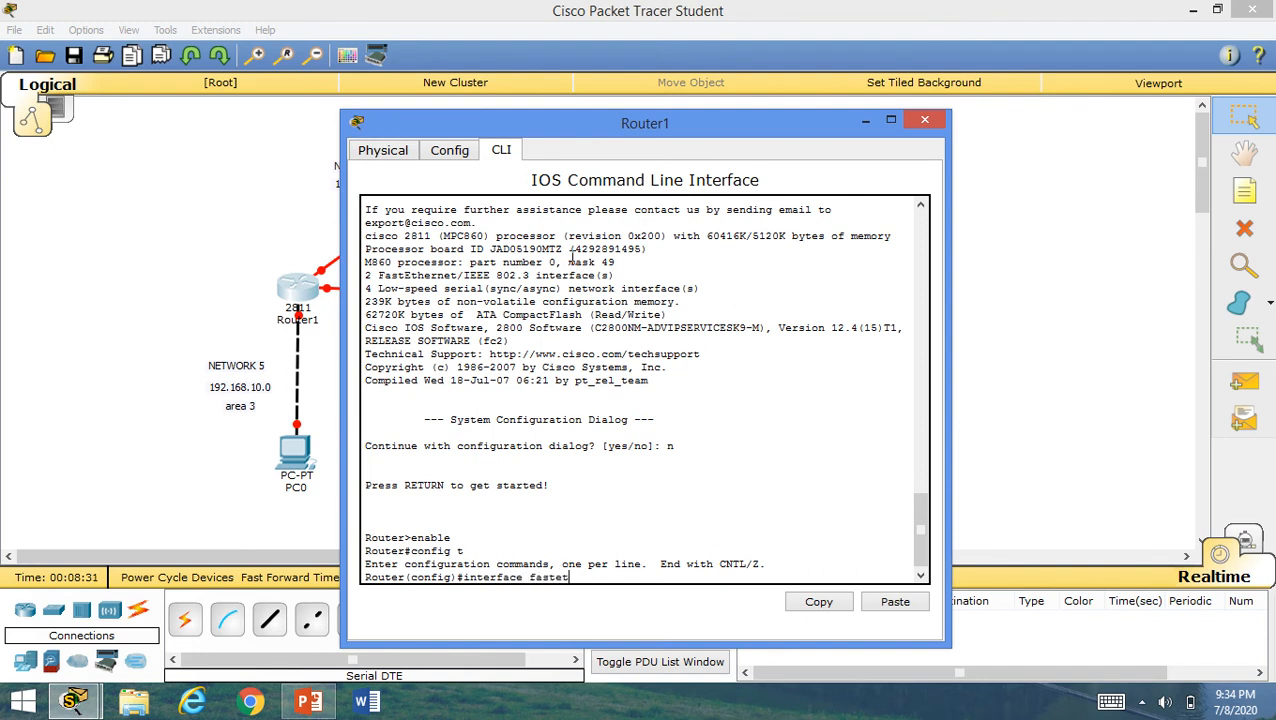
pyautogui.press('BackSpace')
pyautogui.press('BackSpace')
pyautogui.press('BackSpace')
pyautogui.press('BackSpace')
pyautogui.write('fastEthernet0/0')
pyautogui.press('Return')
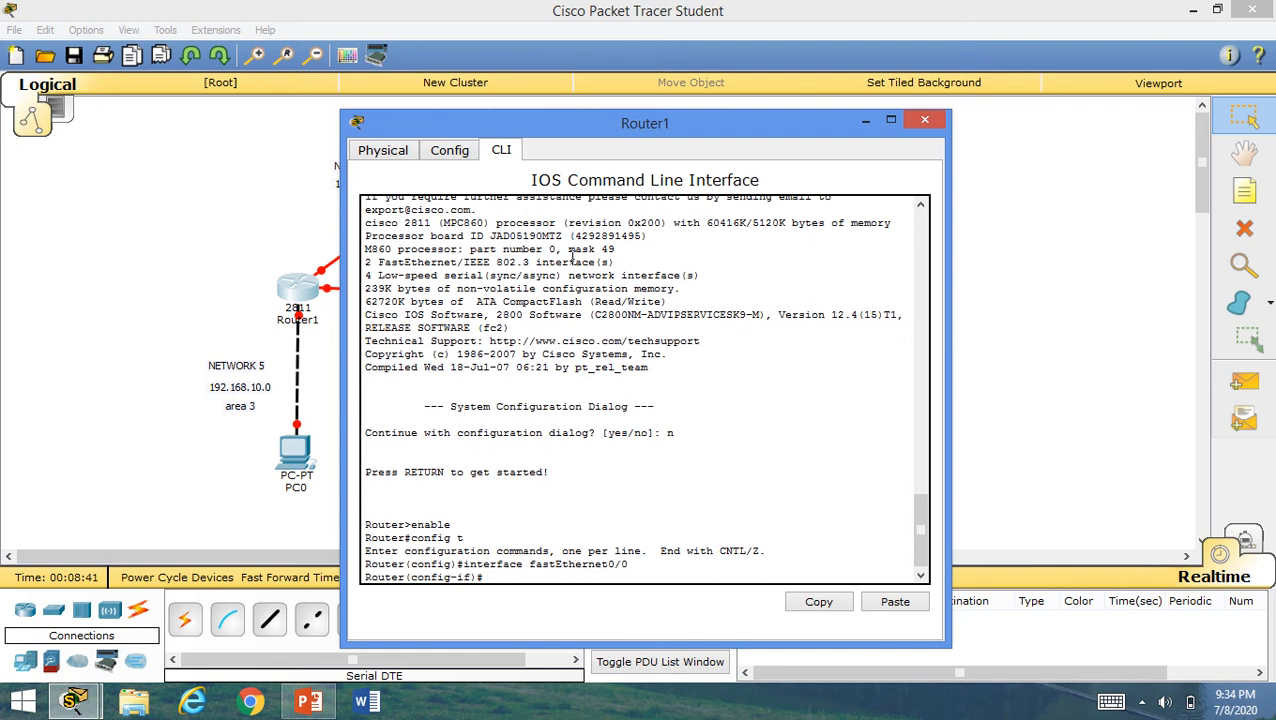
# - Assign IP address 192.168.10.2 with mask 255.255.255.0 to Router1's FastEthernet0/0 and enable it with no shutdown
pyautogui.write('ip address')
pyautogui.write('192.168.10.2 255.255.255.')
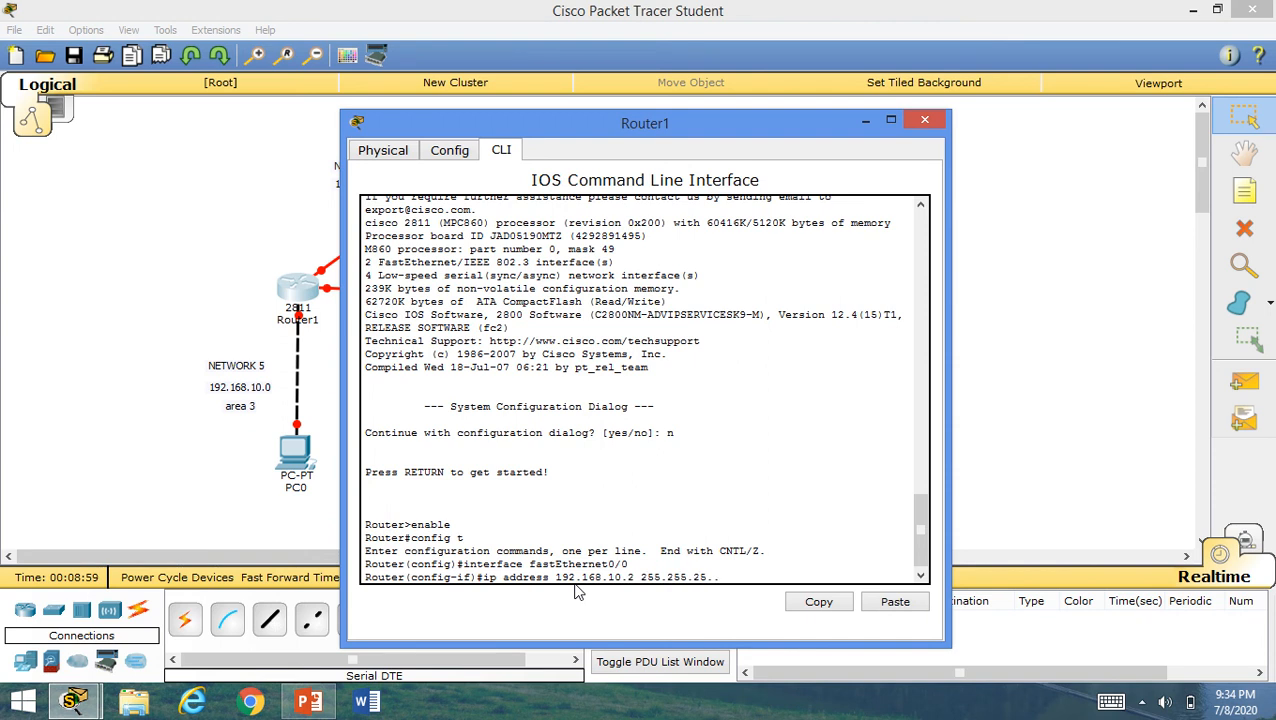
pyautogui.write('0')
pyautogui.press('Return')
pyautogui.write('no shut')
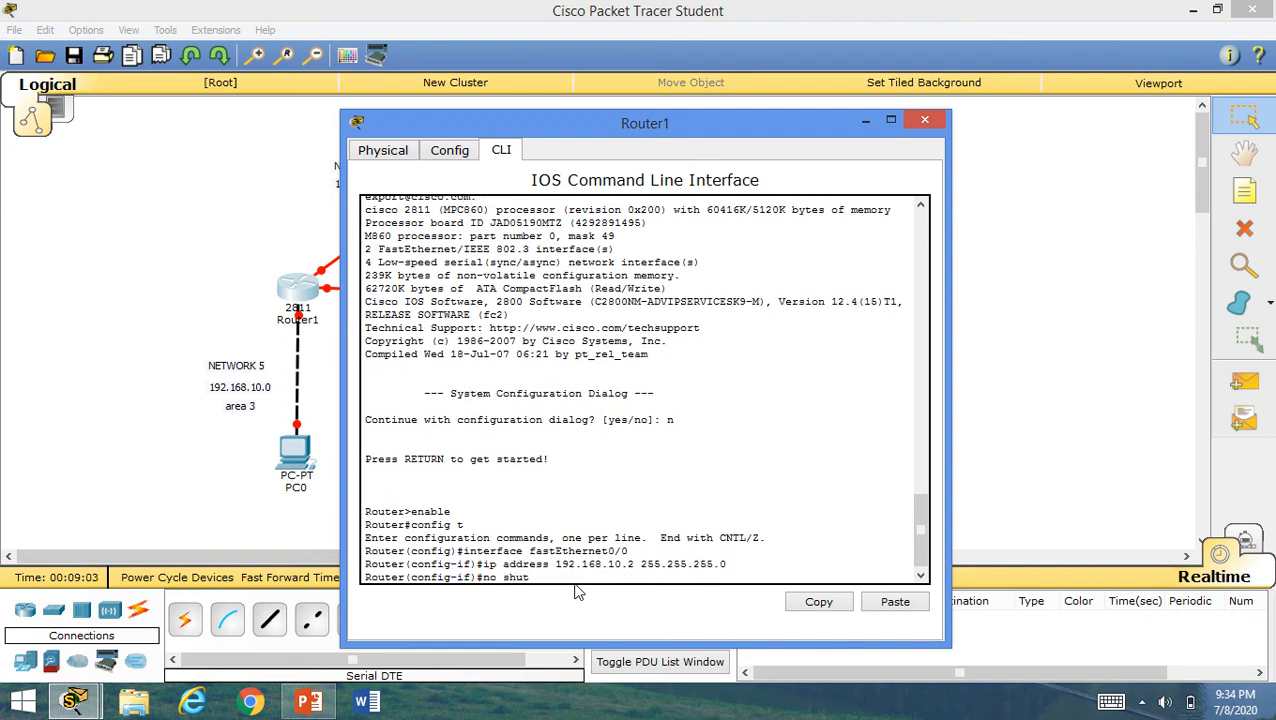
pyautogui.write('down')
pyautogui.press('Return')
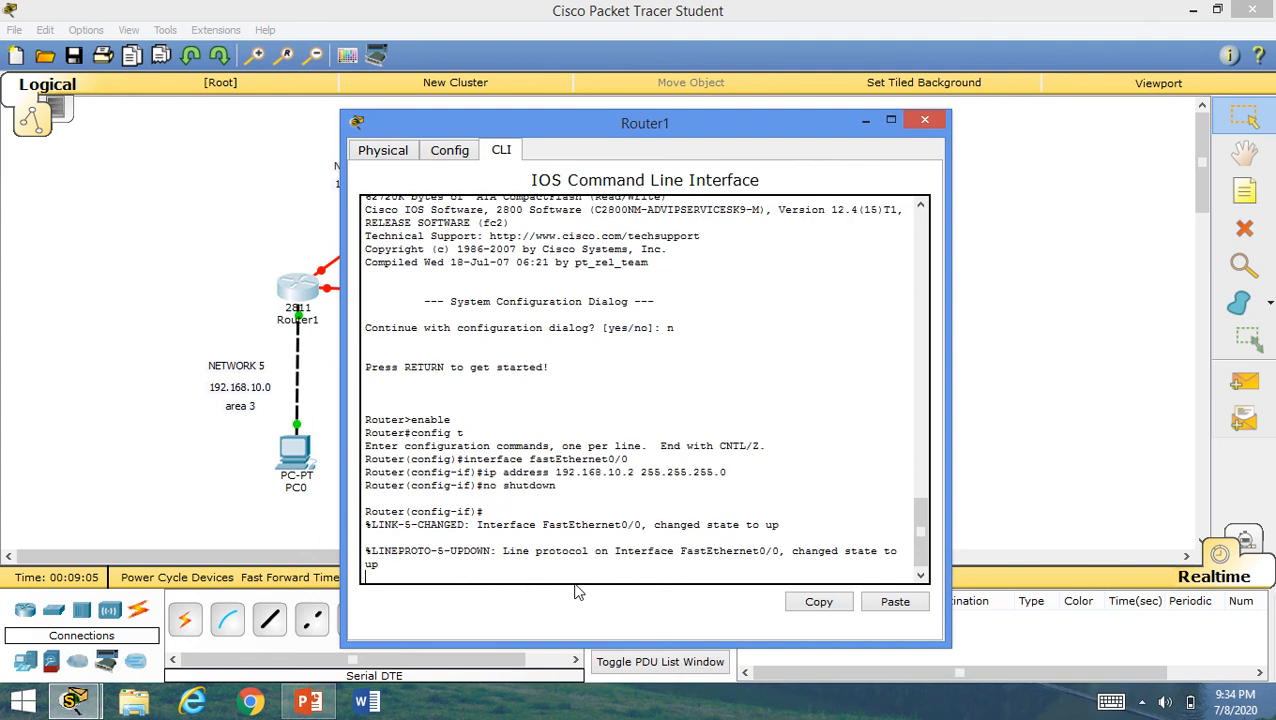
# - Exit Router1's interface and global configuration modes and close its window
pyautogui.write('exit')
pyautogui.press('Return')
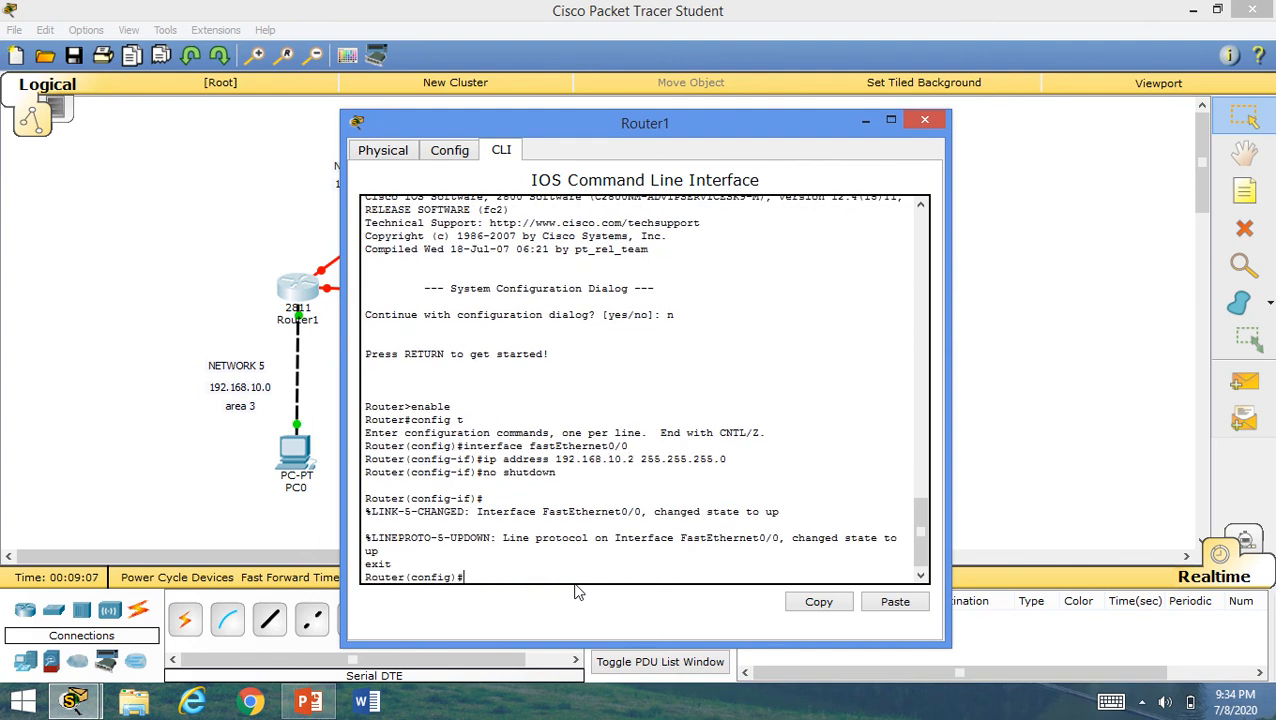
pyautogui.write('exit')
pyautogui.press('Return')
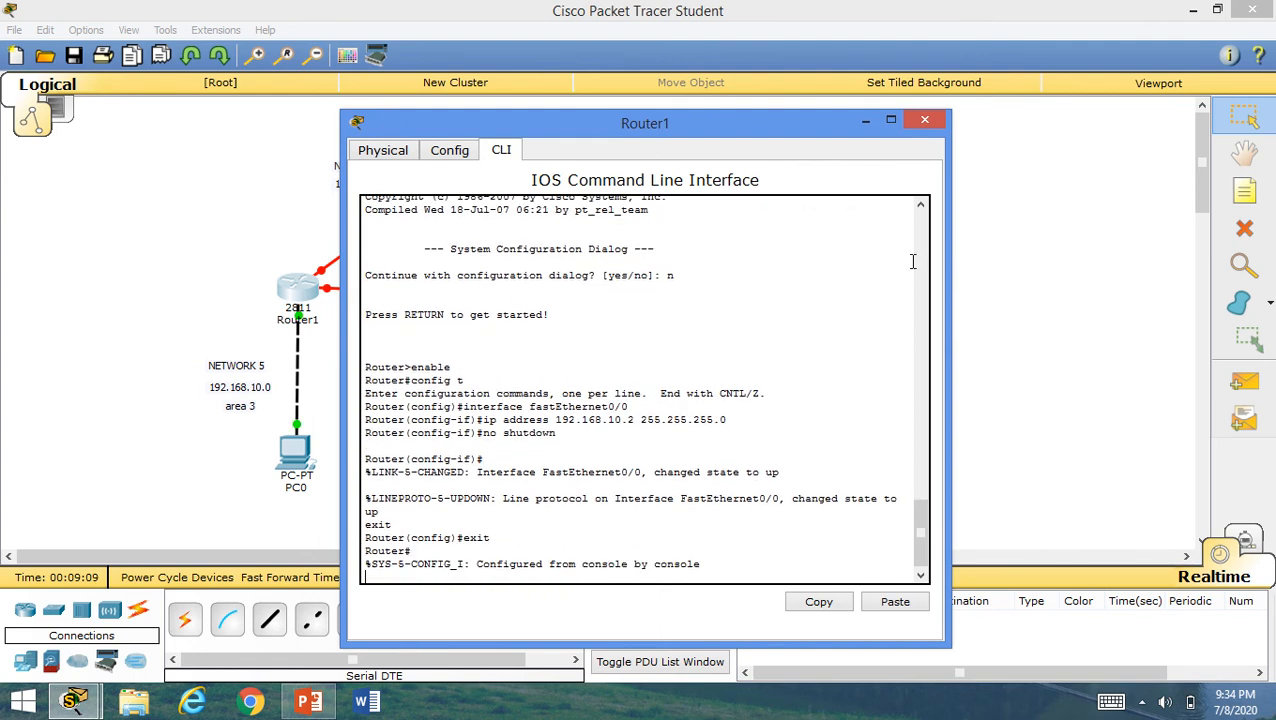
pyautogui.click(924, 120)
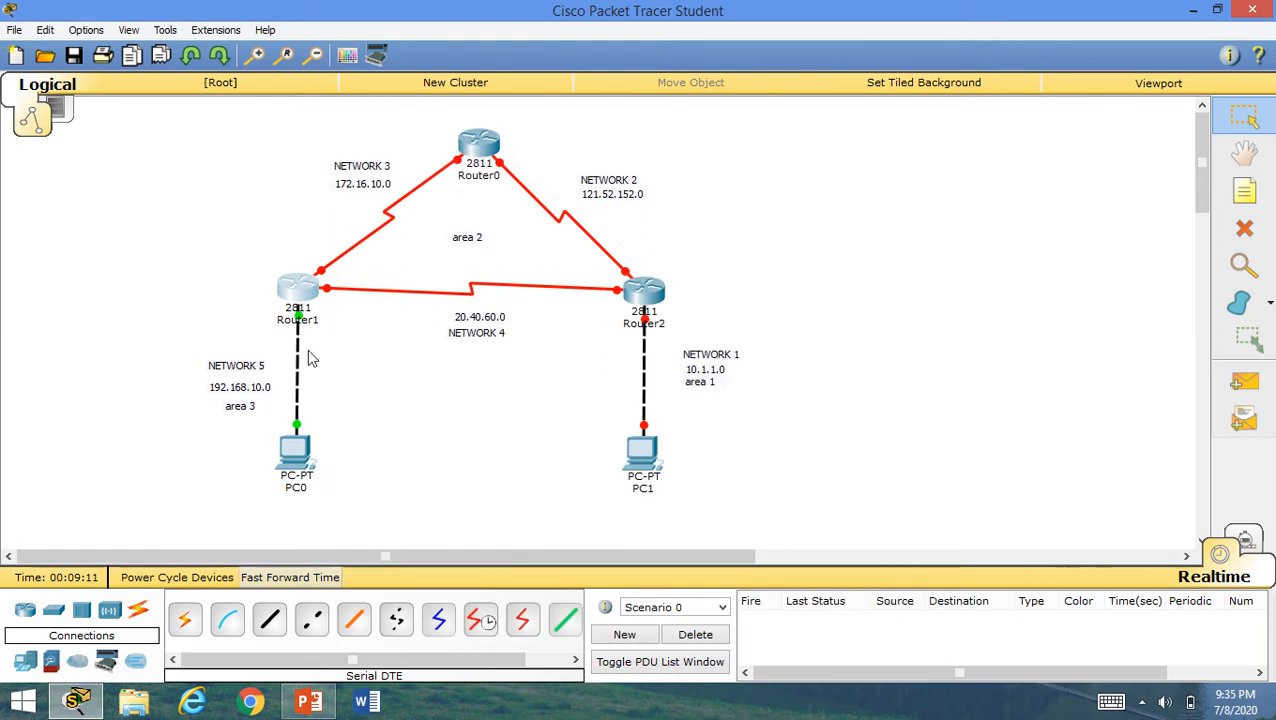
pyautogui.click(650, 472)
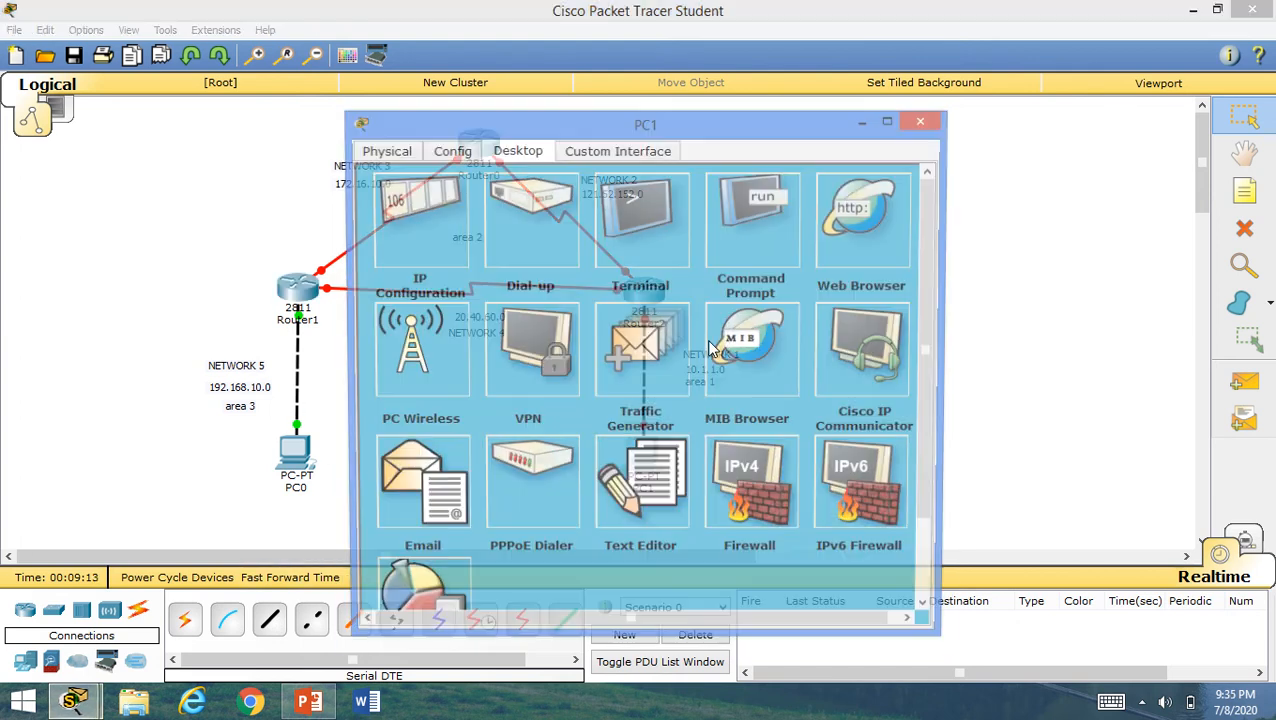
pyautogui.moveTo(628, 132); pyautogui.dragTo(972, 104)
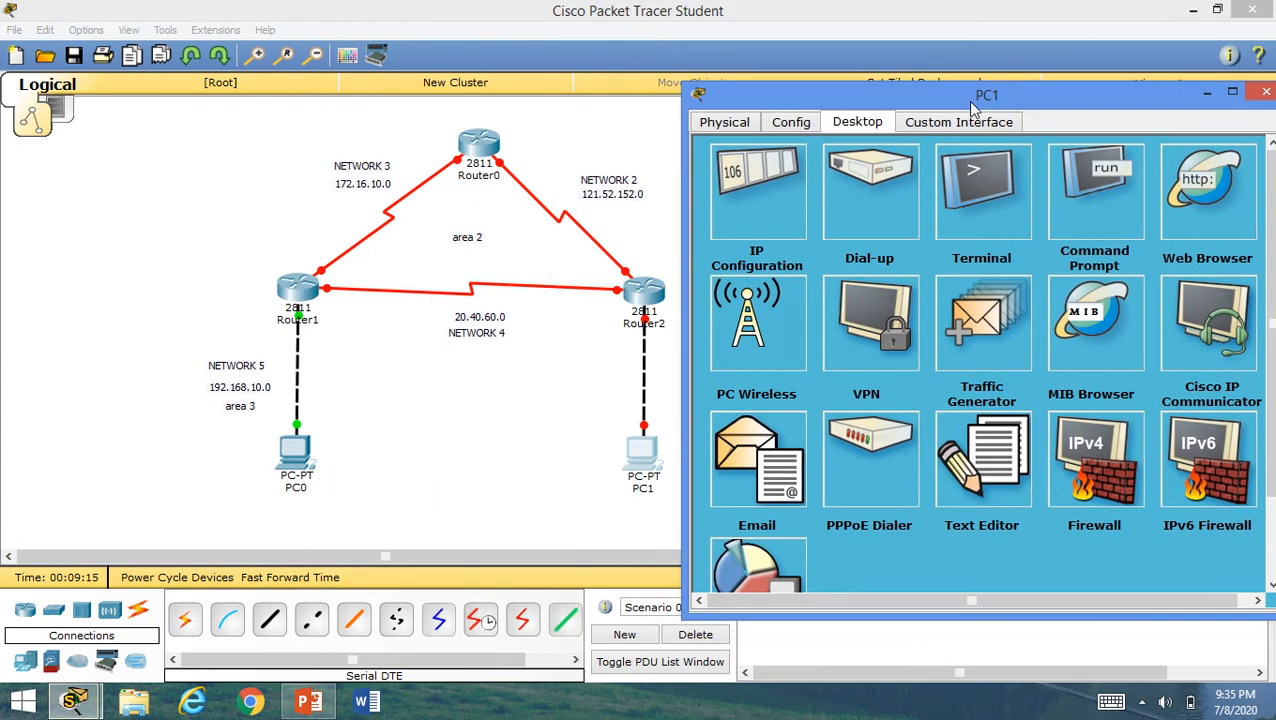
pyautogui.click(789, 124)
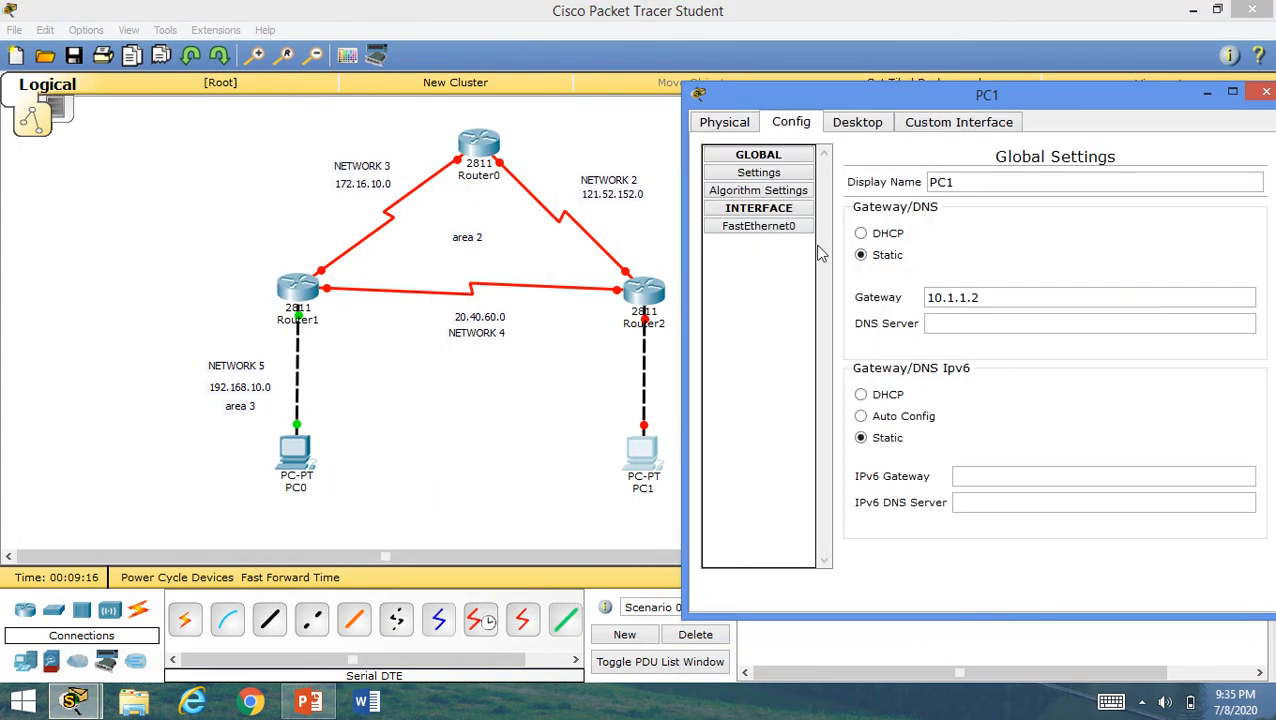
pyautogui.click(1266, 92)
# - Open Router2's command line and enter interface configuration mode for FastEthernet0/0
pyautogui.click(643, 292)
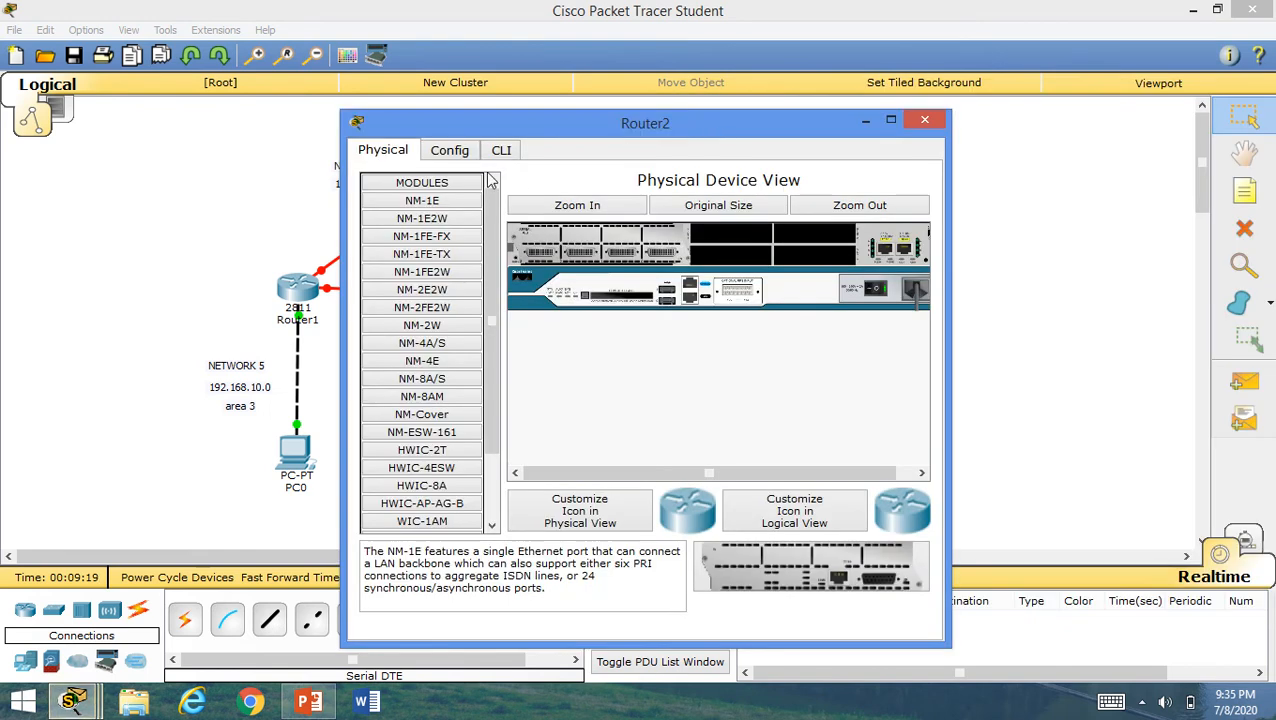
pyautogui.click(452, 150)
pyautogui.moveTo(547, 131); pyautogui.dragTo(949, 104)
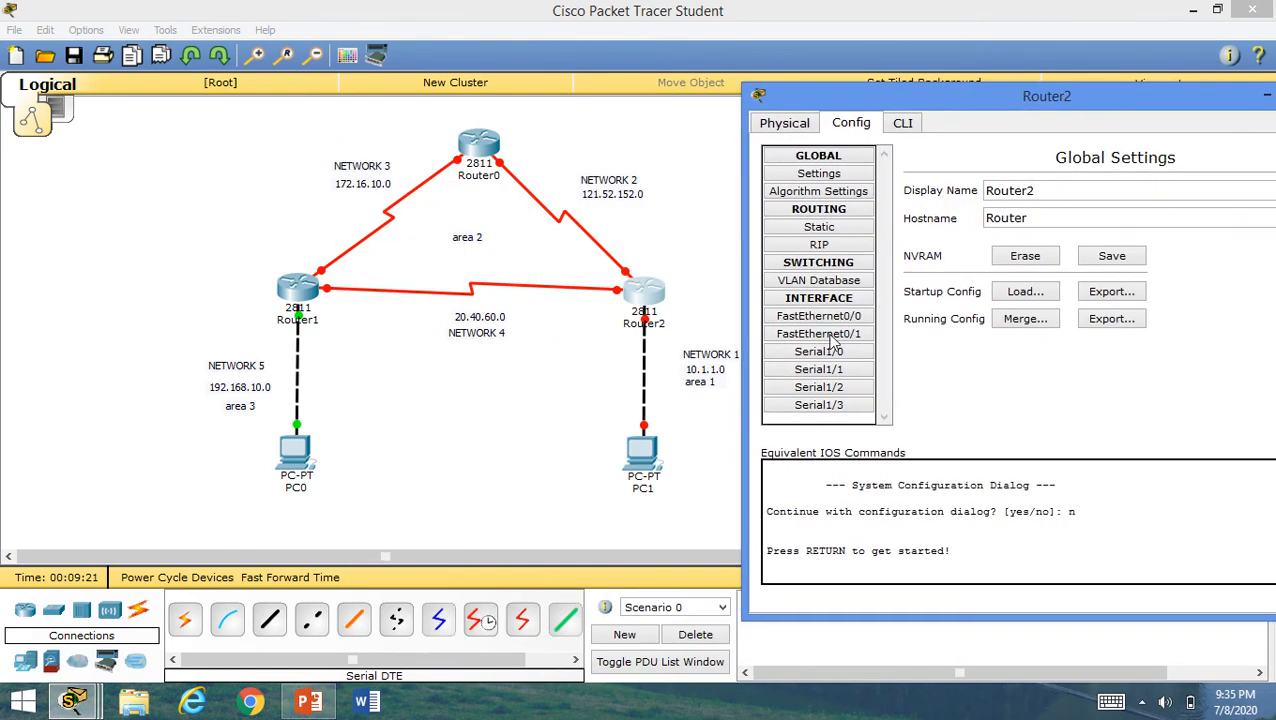
pyautogui.click(903, 123)
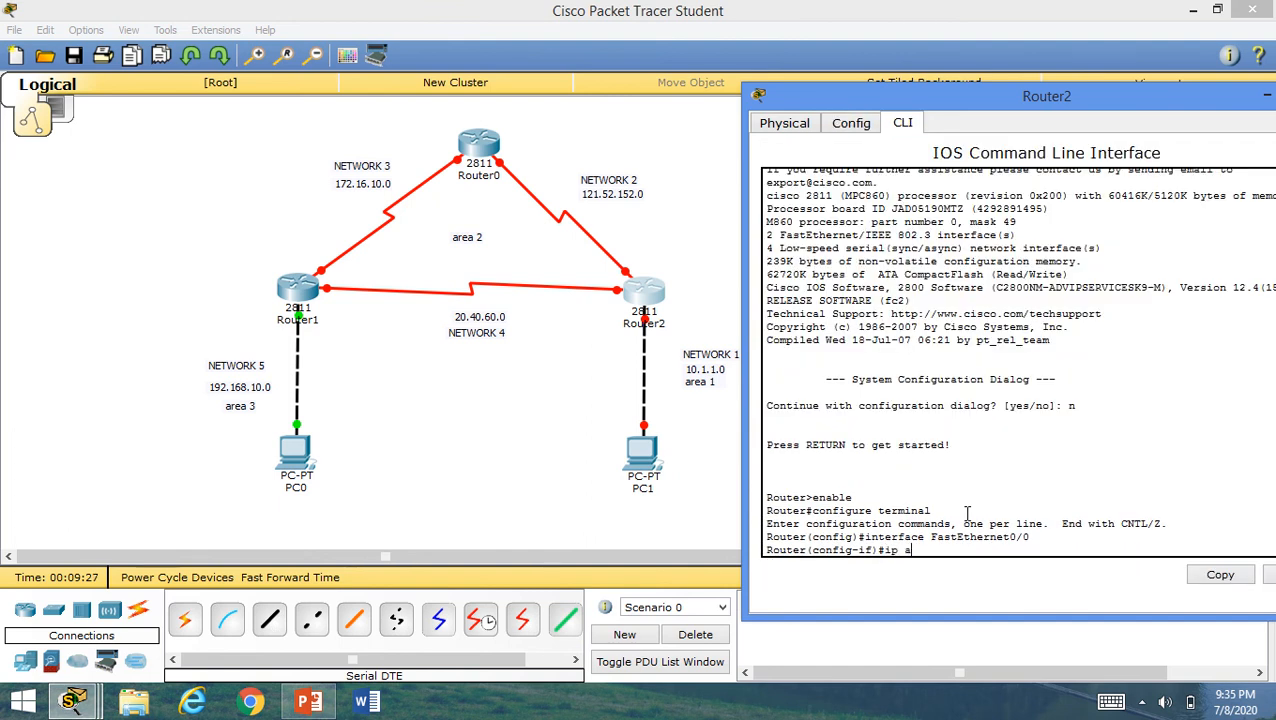
# - Assign IP address 10.1.1.2 with mask 255.255.255.0 to Router2's FastEthernet0/0 and enable it with no shutdown
pyautogui.write('ddress')
pyautogui.write('10.1.1.2 2')
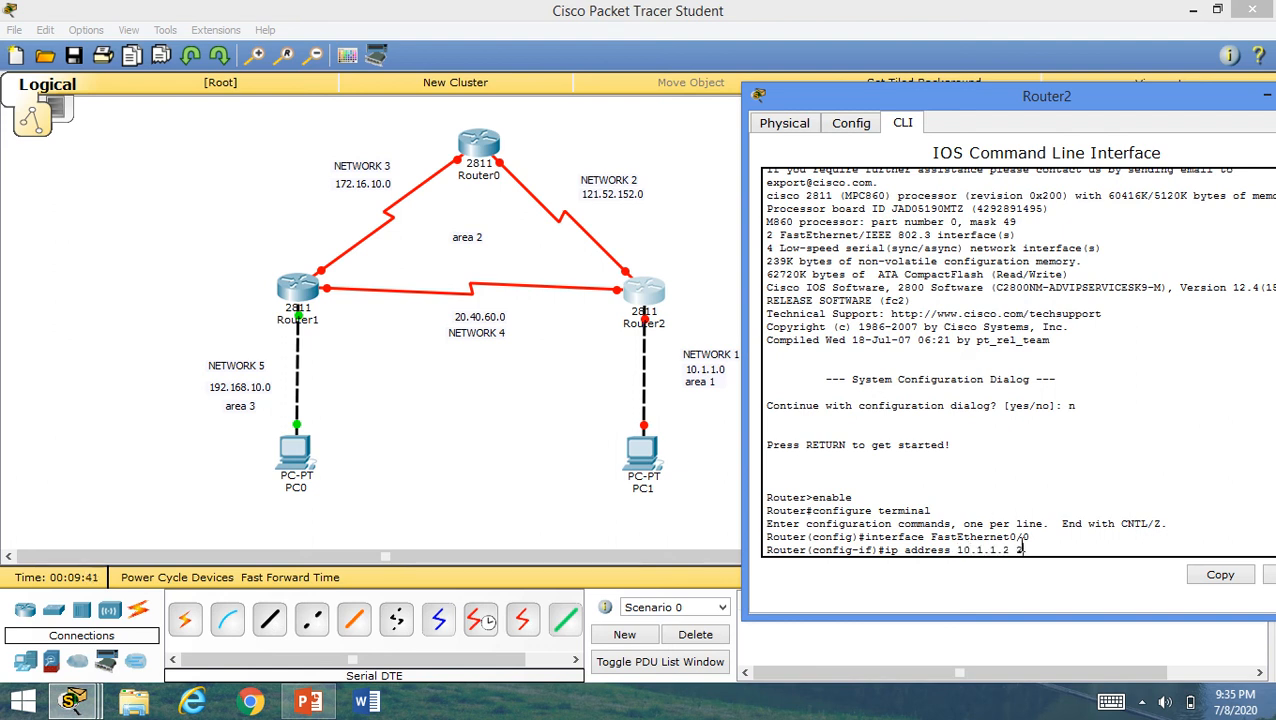
pyautogui.write('55.255.255.0')
pyautogui.press('Return')
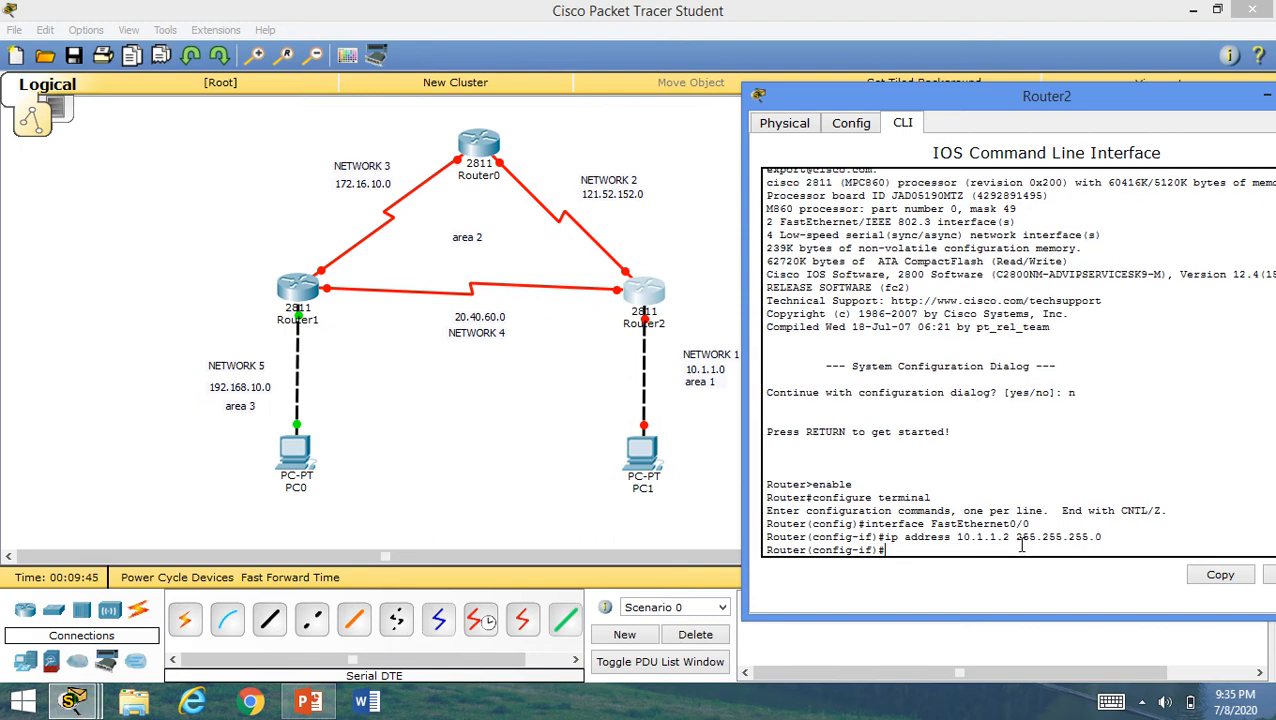
pyautogui.write('no shutdown')
pyautogui.press('Return')
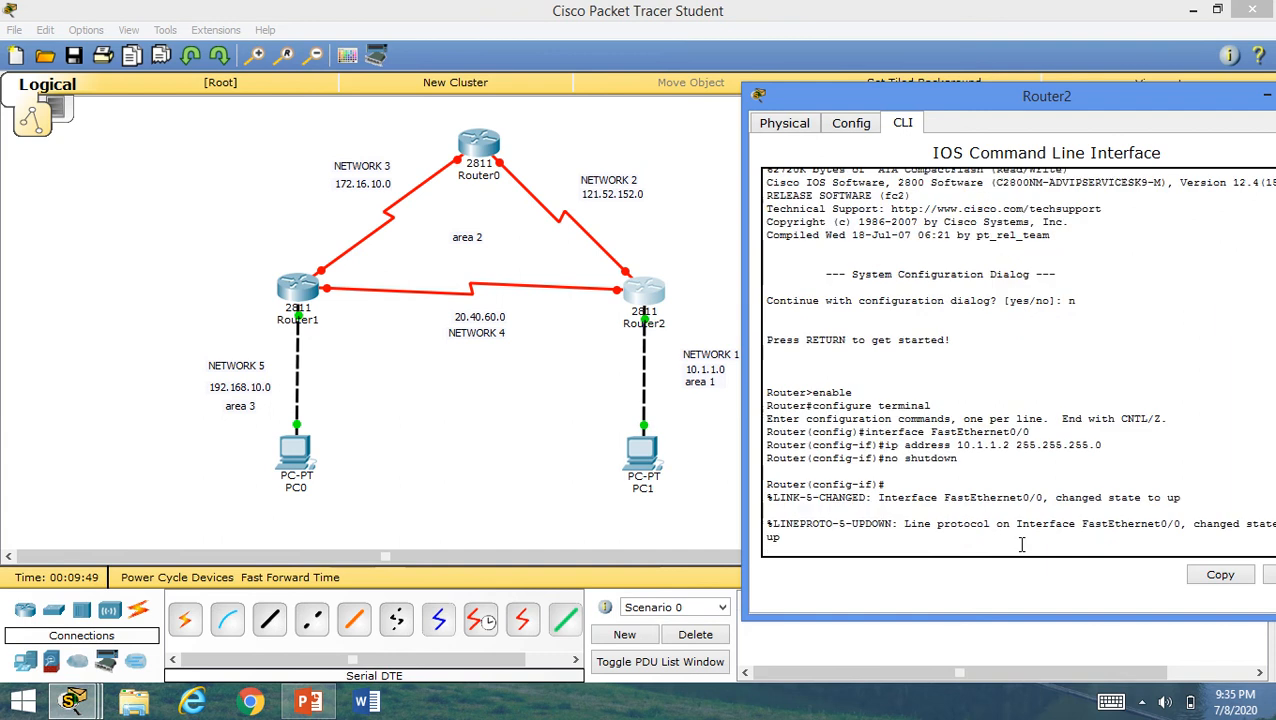
# - Exit Router2's interface and global configuration modes and close its window
pyautogui.write('exit')
pyautogui.press('Return')
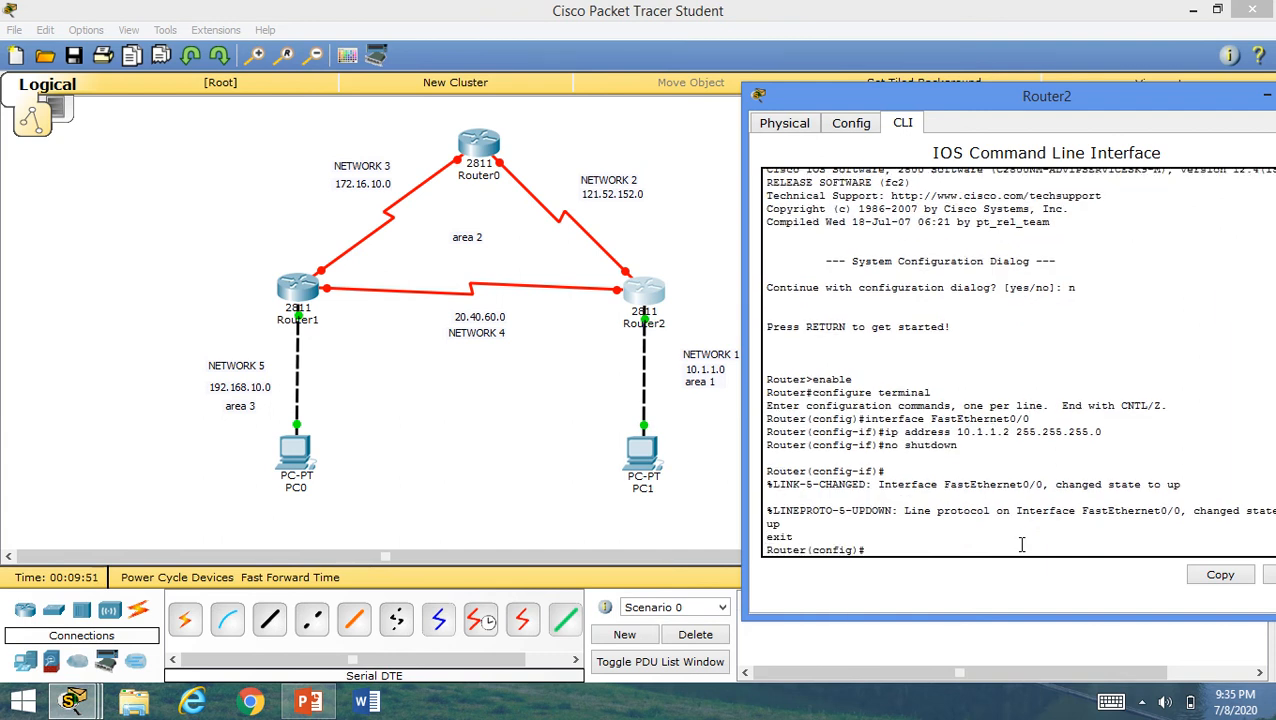
pyautogui.write("exit'")
pyautogui.press('Return')
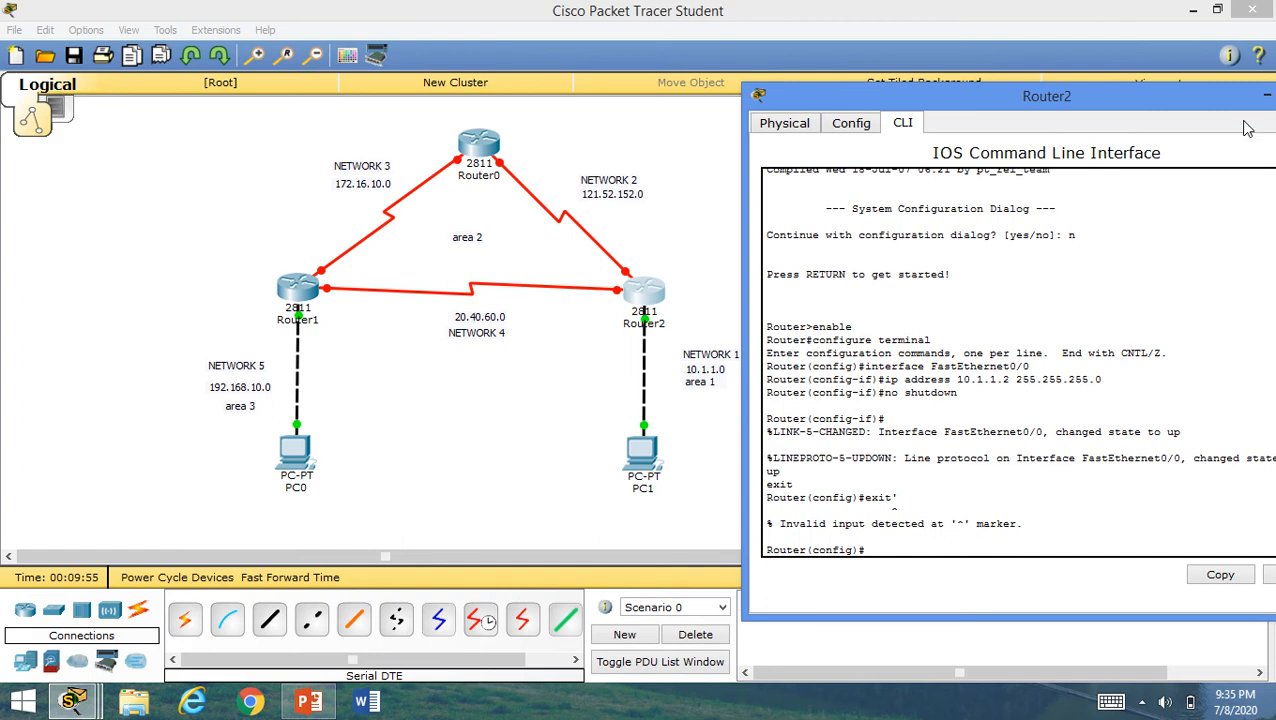
pyautogui.moveTo(1043, 96); pyautogui.dragTo(995, 97)
pyautogui.write('e')
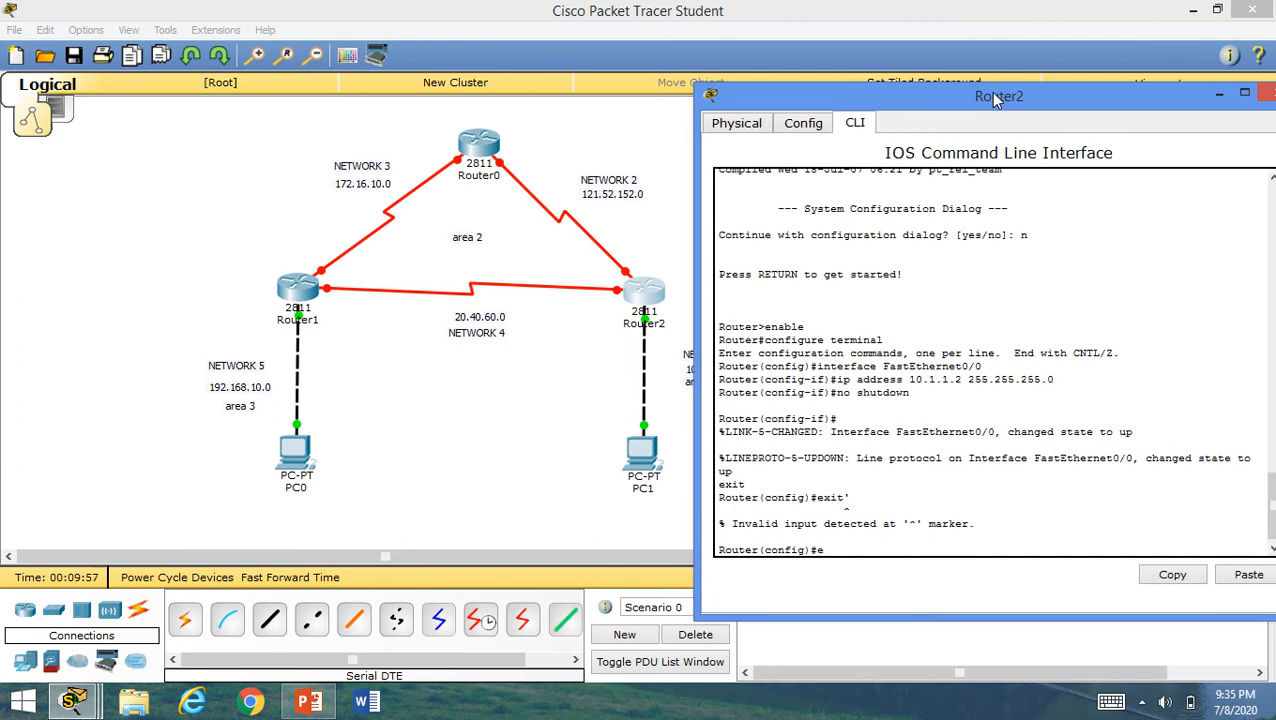
pyautogui.write('xit')
pyautogui.press('Return')
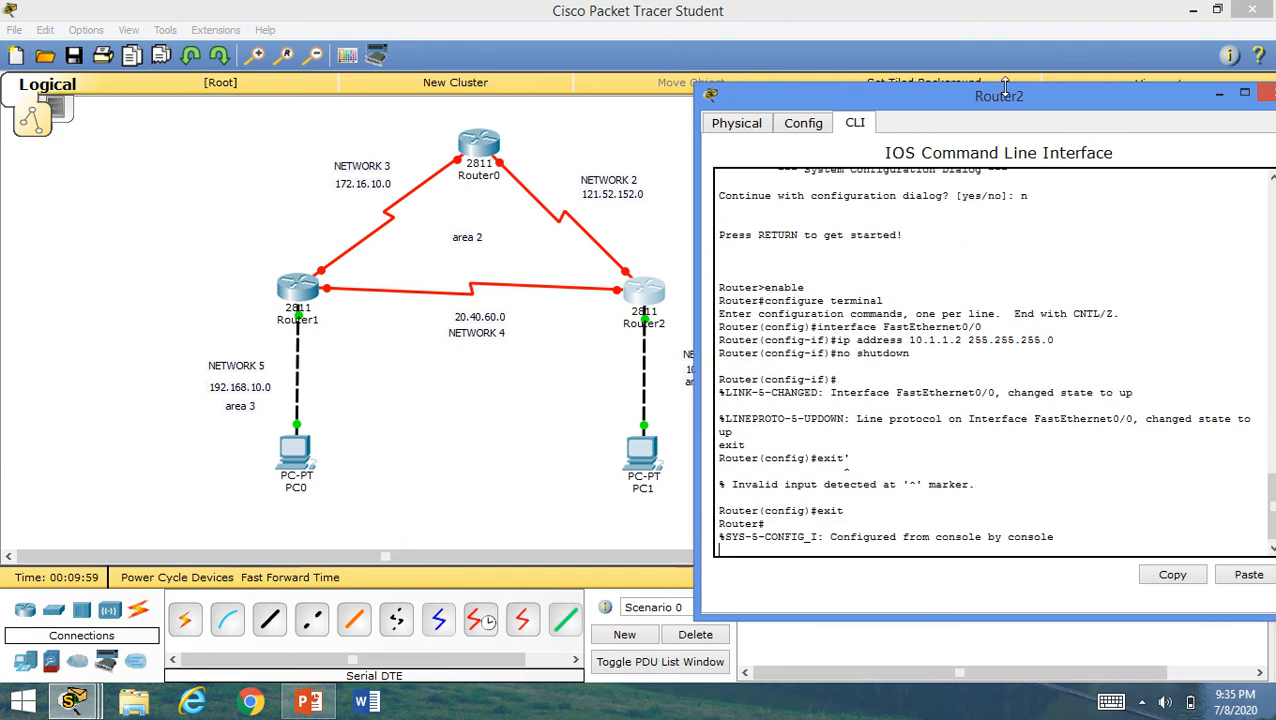
pyautogui.click(1265, 93)
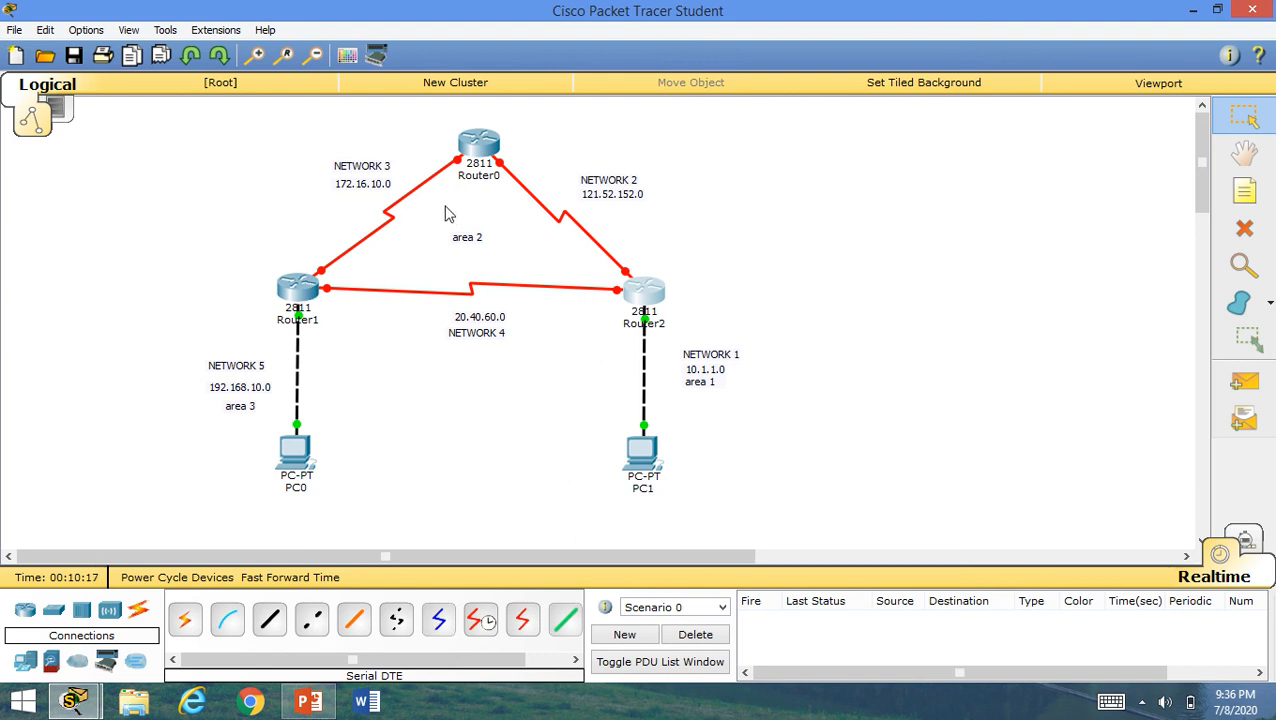
# - Open Router1's command line in interface configuration mode for Serial1/0, keeping the topology's network labels in view
pyautogui.moveTo(323, 276)
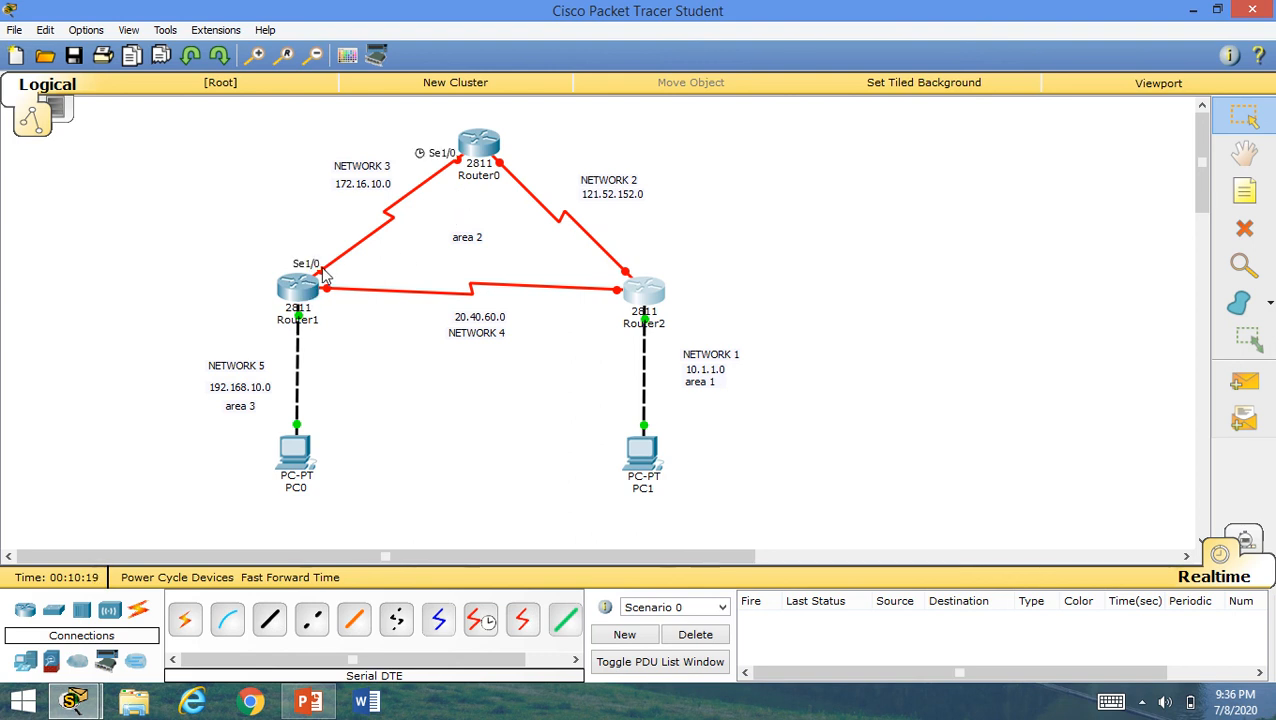
pyautogui.click(298, 288)
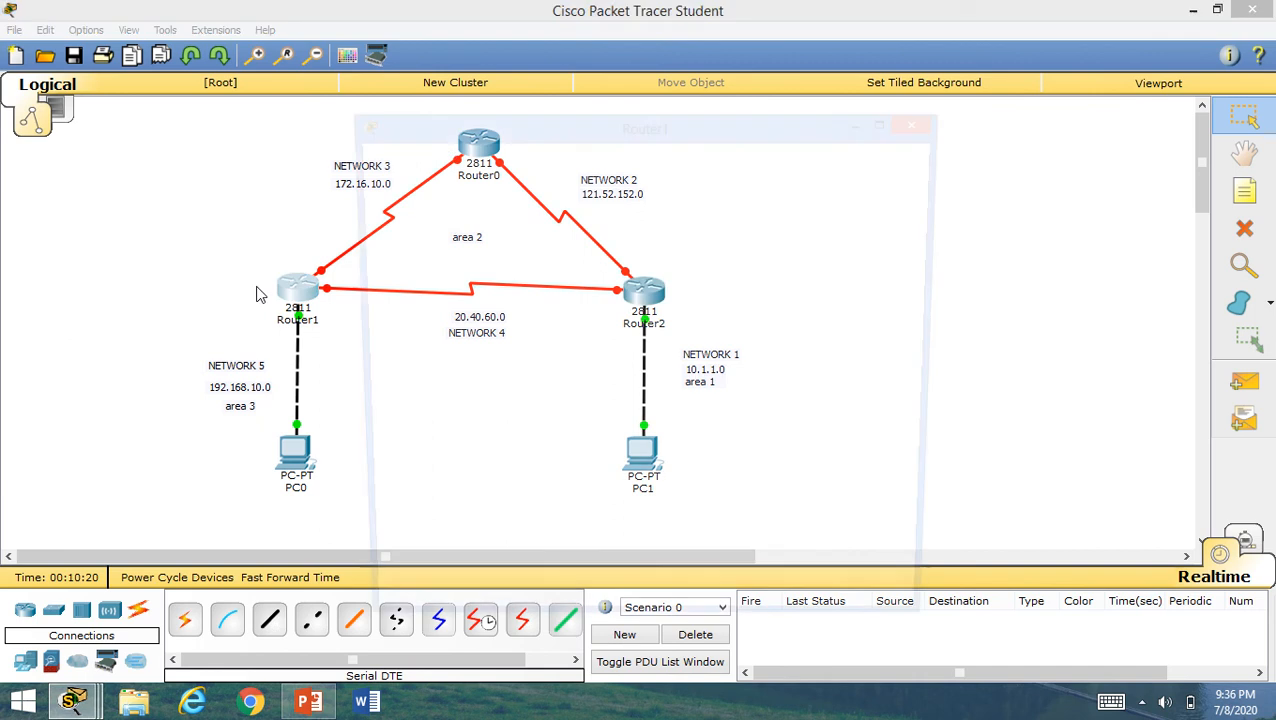
pyautogui.click(447, 152)
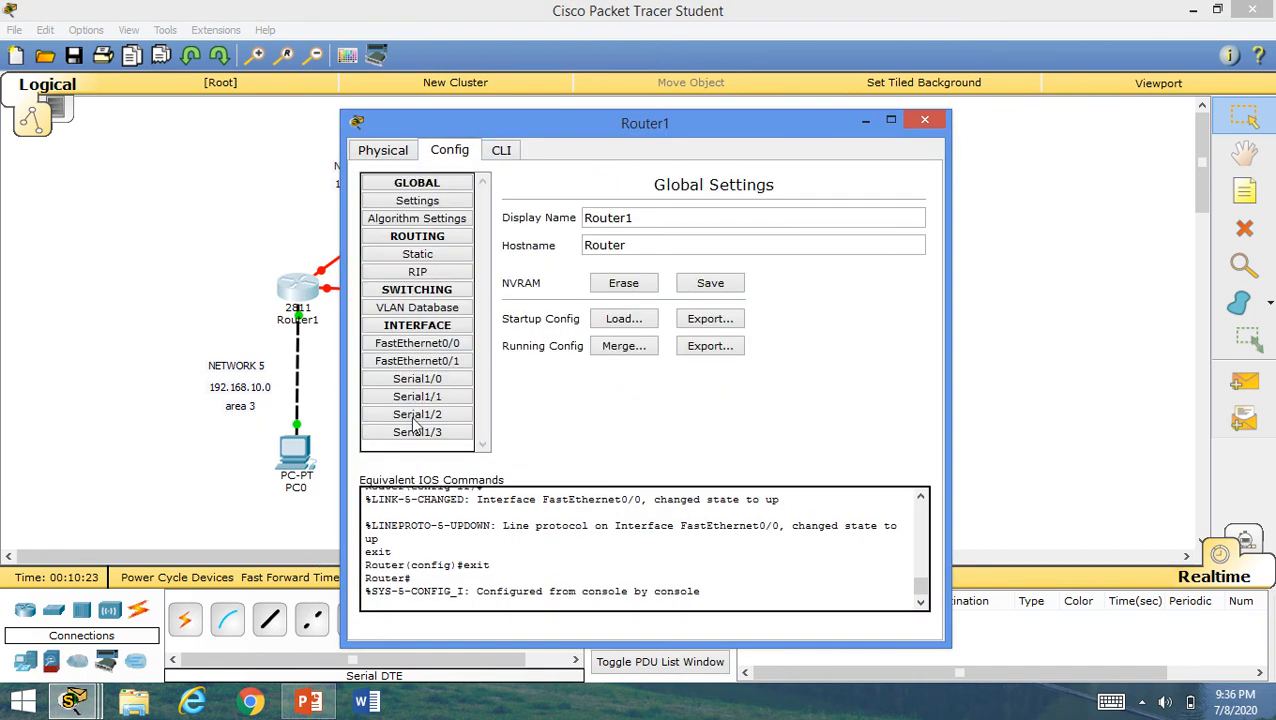
pyautogui.click(432, 380)
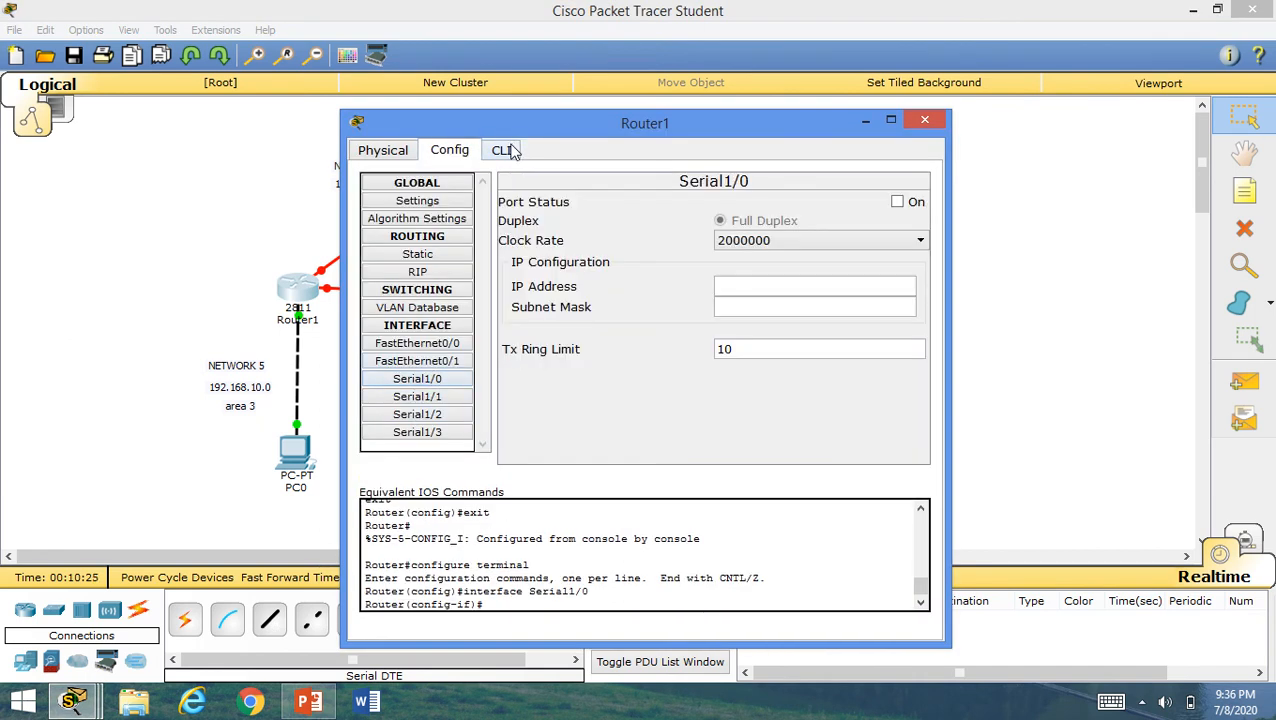
pyautogui.click(501, 150)
pyautogui.moveTo(645, 122); pyautogui.dragTo(866, 52)
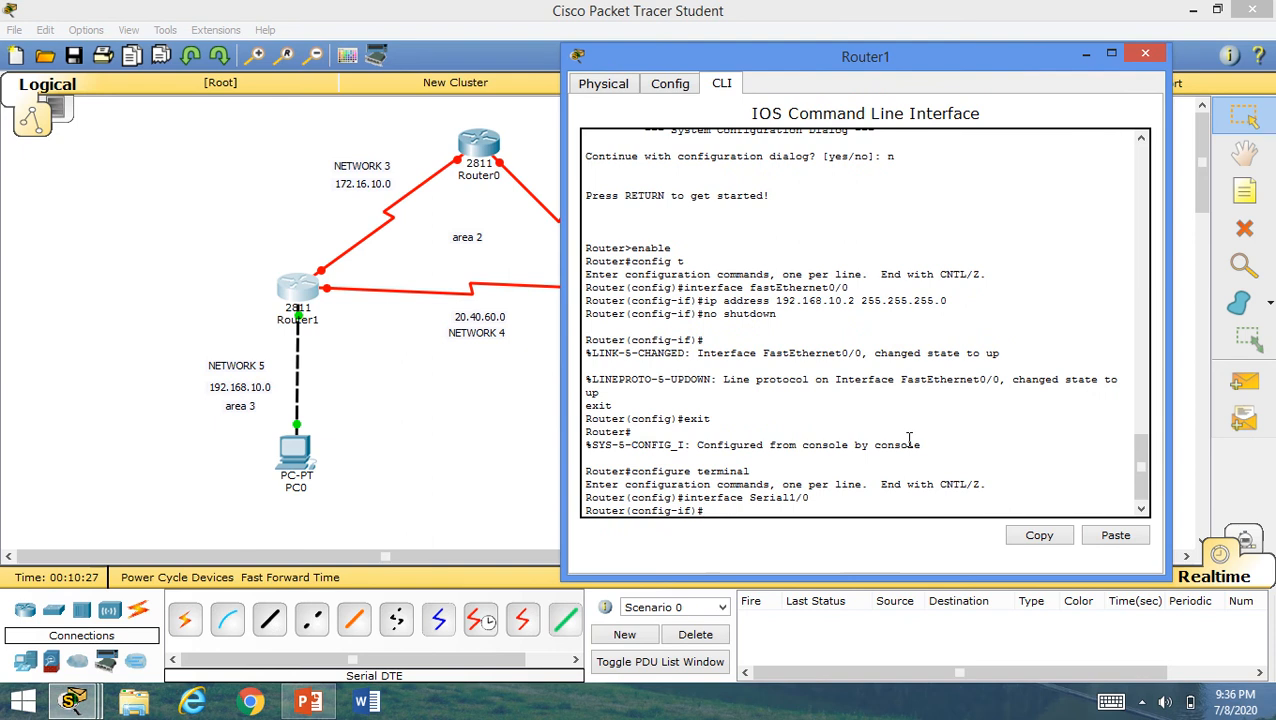
# - Assign IP address 172.16.10.1 with mask 255.255.255.0 to Router1's Serial1/0 and enable it with no shutdown
pyautogui.write('ip address 172.16.10.1')
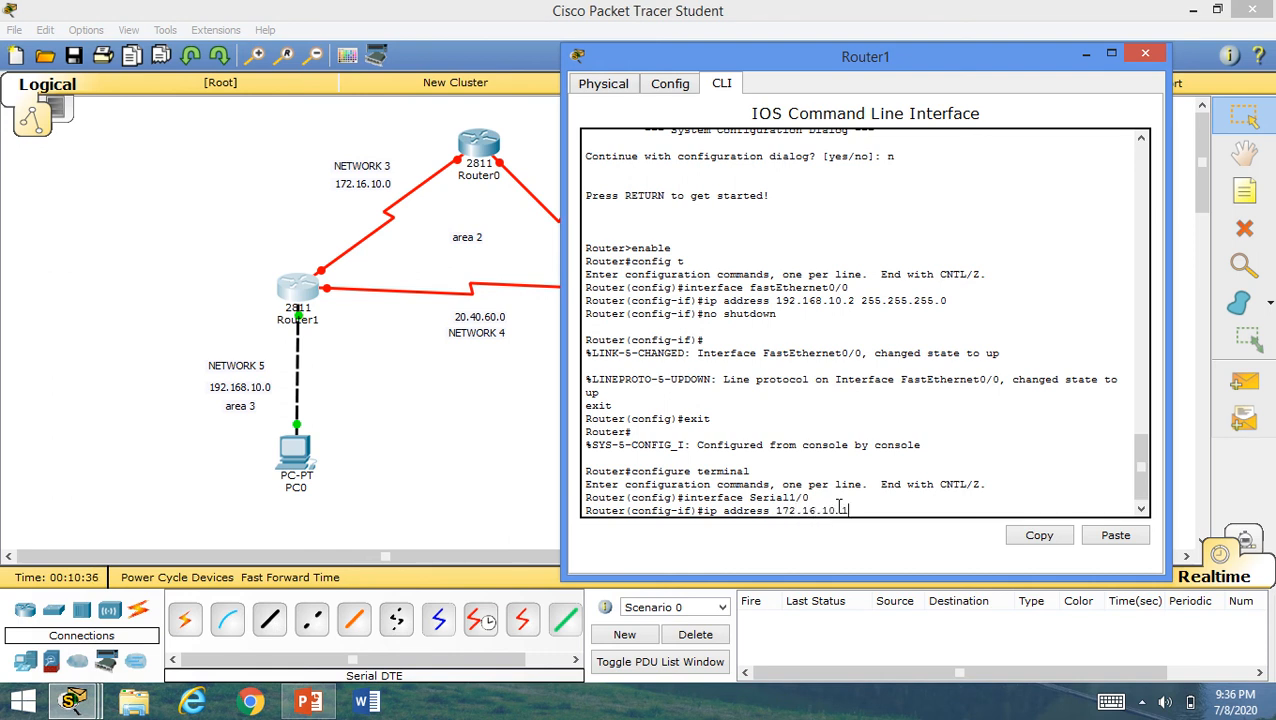
pyautogui.write('55.255.255.0')
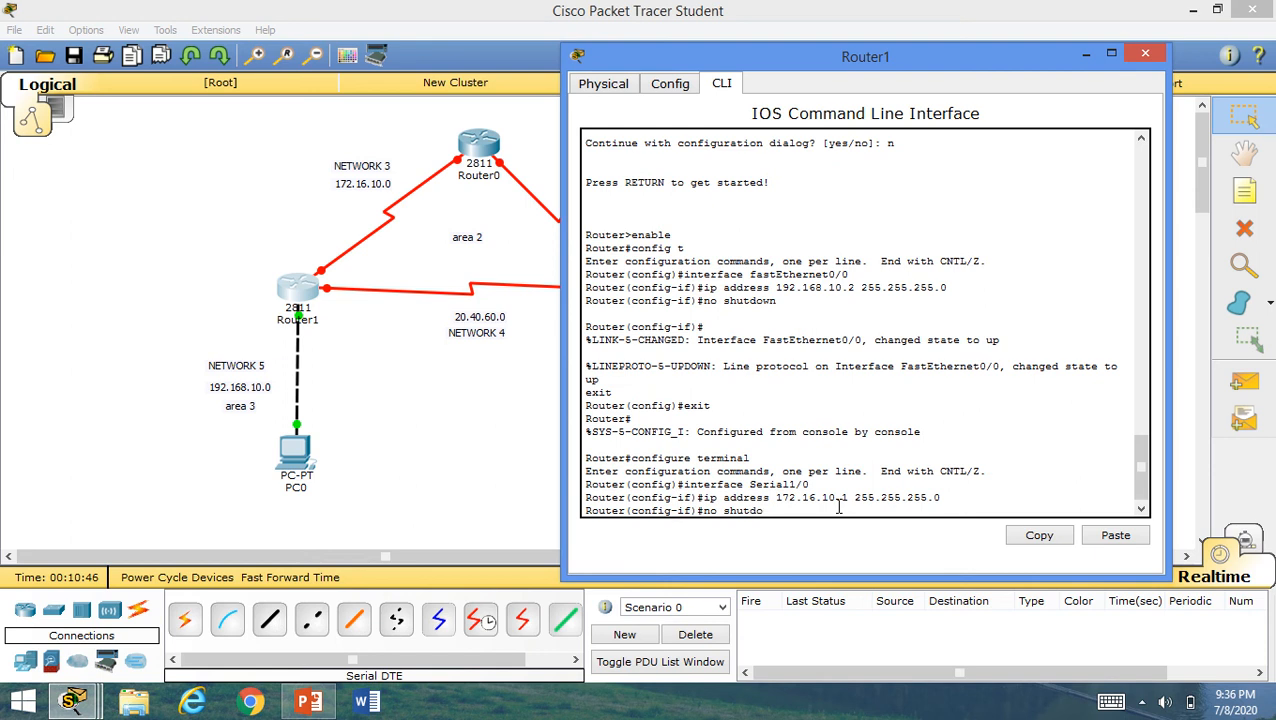
pyautogui.press('Return')
# - Exit Router1's Serial1/0 and global configuration modes and close the router's window
pyautogui.write('exit')
pyautogui.press('Return')
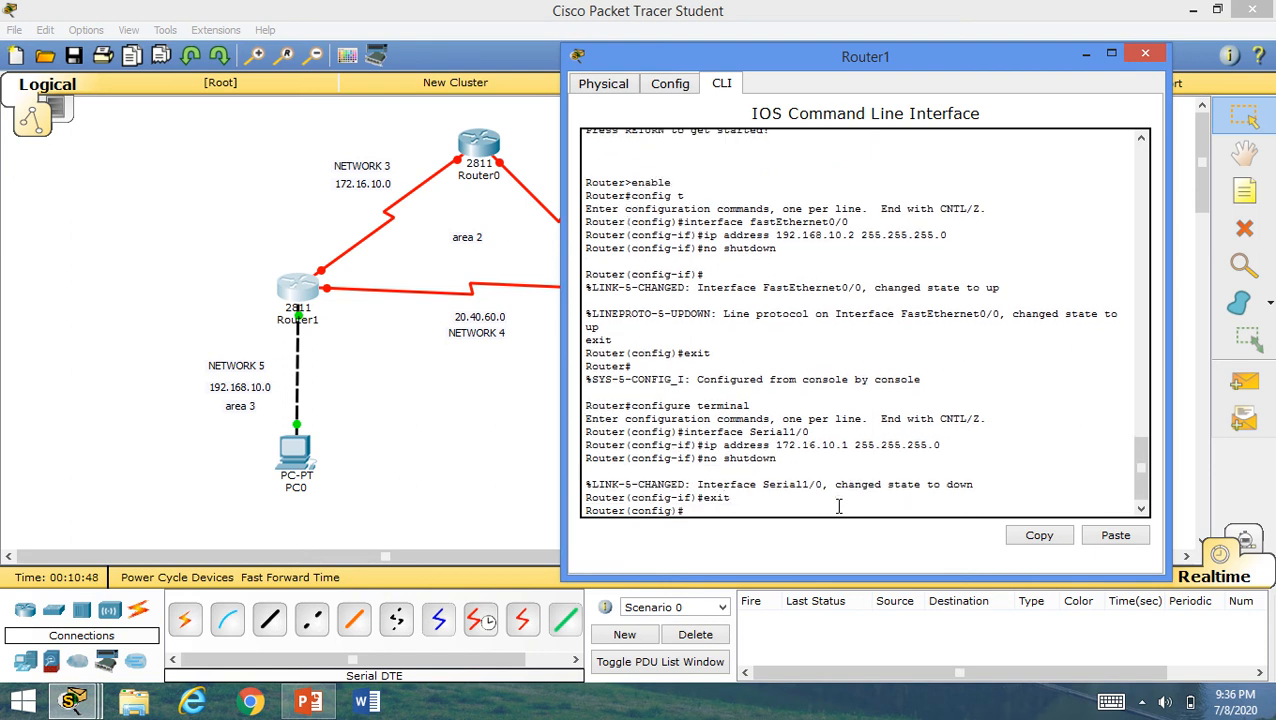
pyautogui.write('exit')
pyautogui.press('Return')
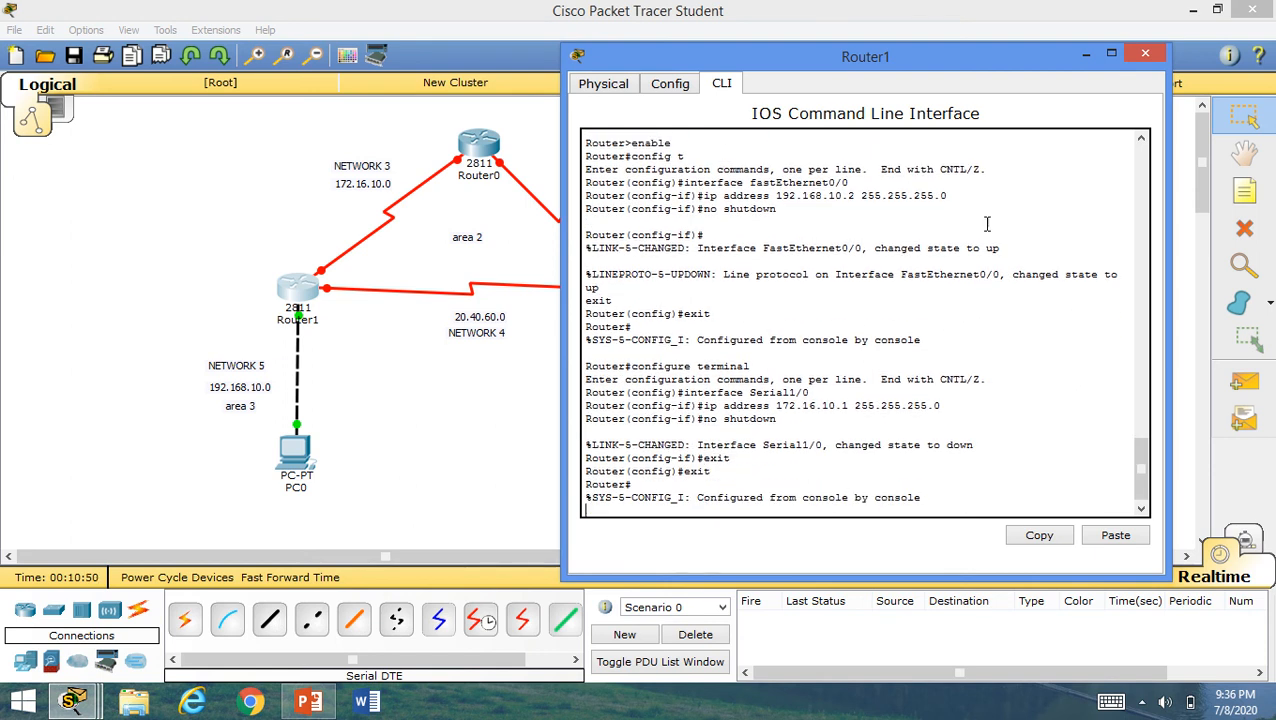
pyautogui.click(1145, 54)
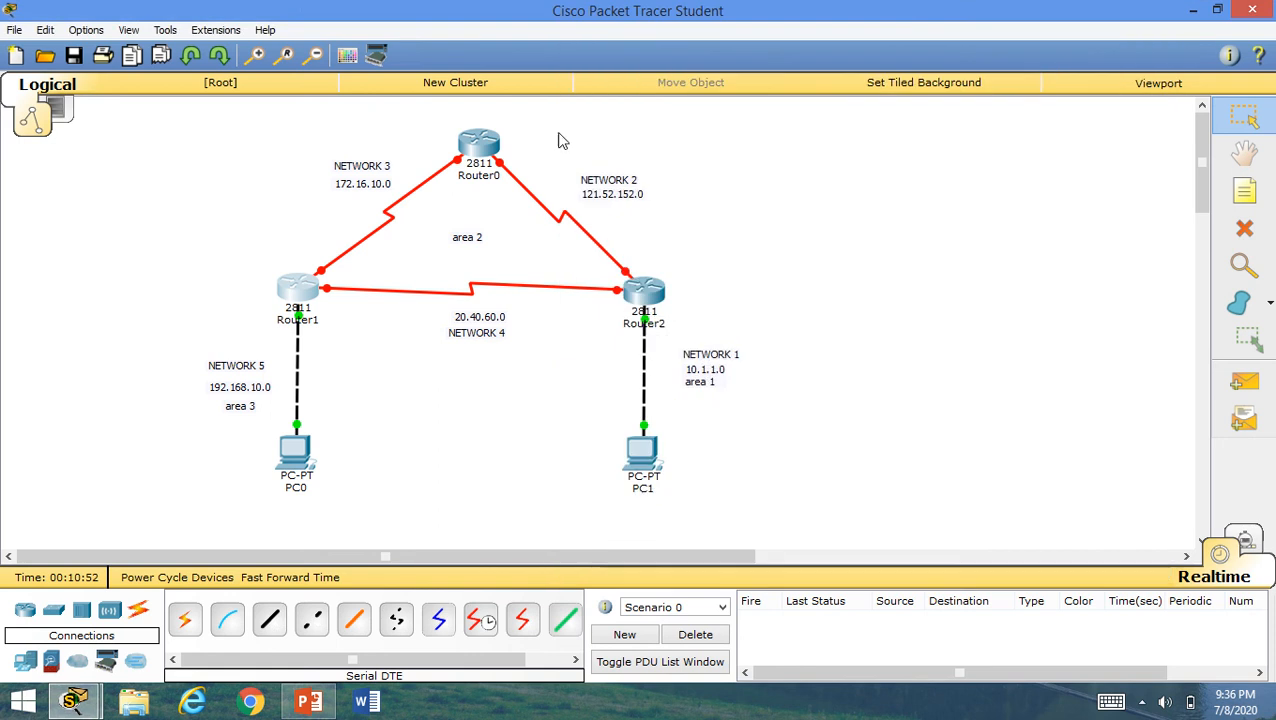
# - Open Router0's command line in interface configuration mode for Serial1/0
pyautogui.click(478, 145)
pyautogui.click(450, 150)
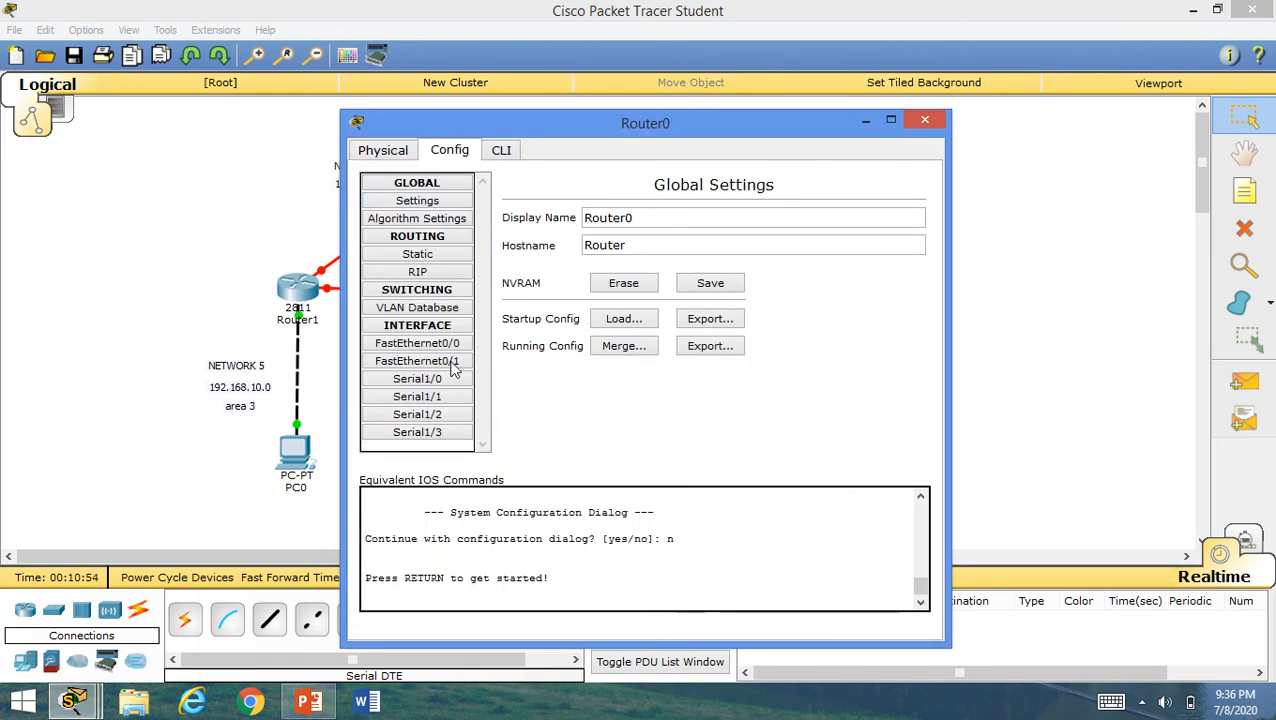
pyautogui.click(417, 379)
pyautogui.click(501, 150)
pyautogui.moveTo(610, 135); pyautogui.dragTo(899, 56)
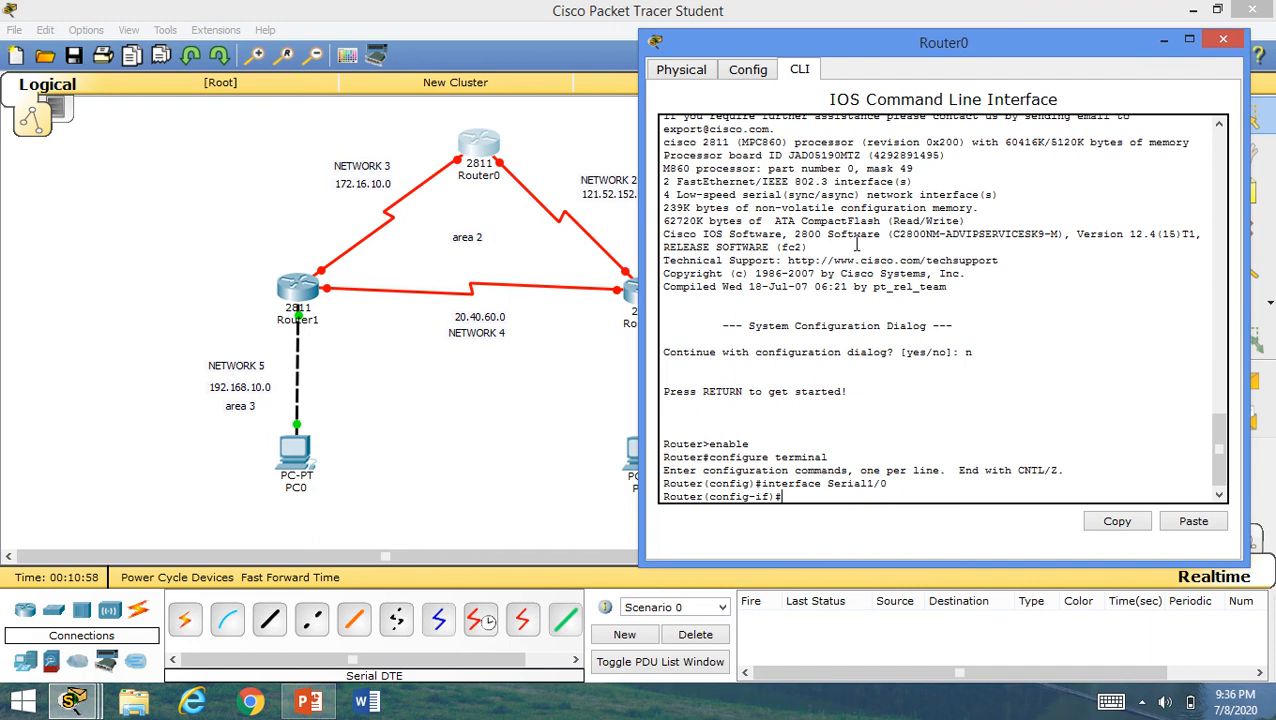
# - Assign IP address 172.168.10.2 with mask 255.255.255.0 to Router0's Serial1/0 and enable it with no shutdown
pyautogui.write('ip address 172')
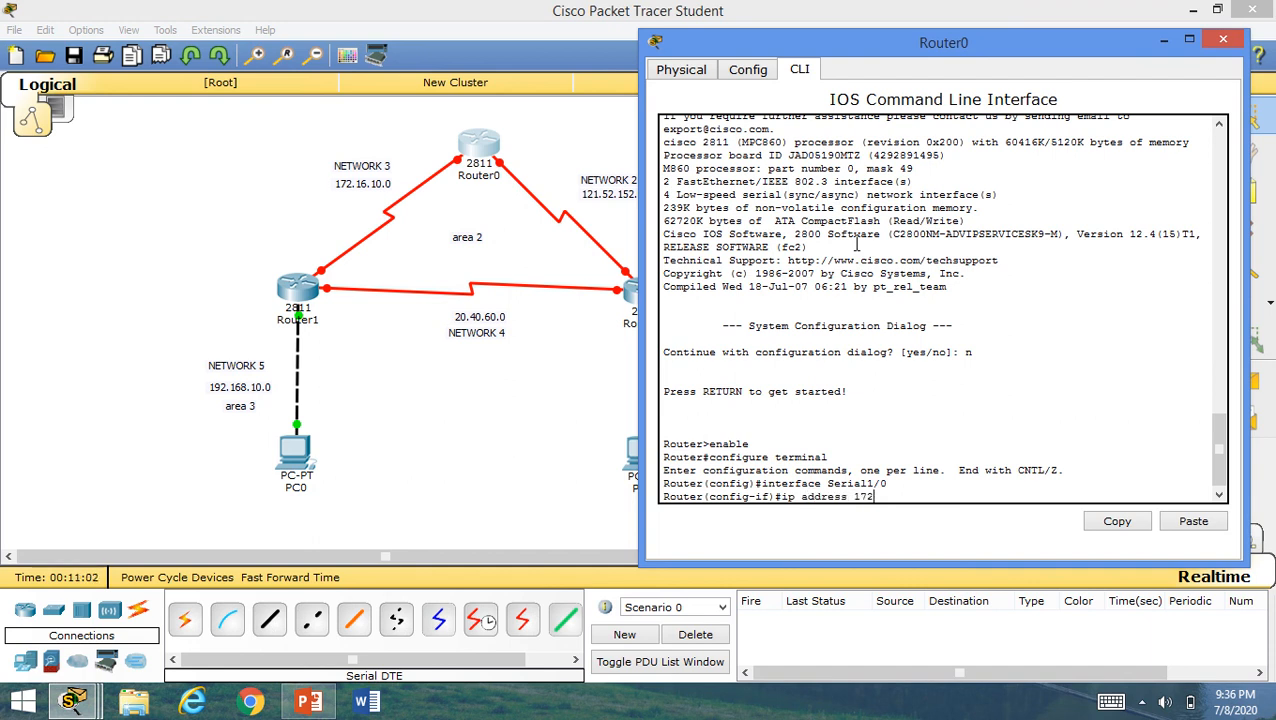
pyautogui.write('.168.10.2 255.255.2')
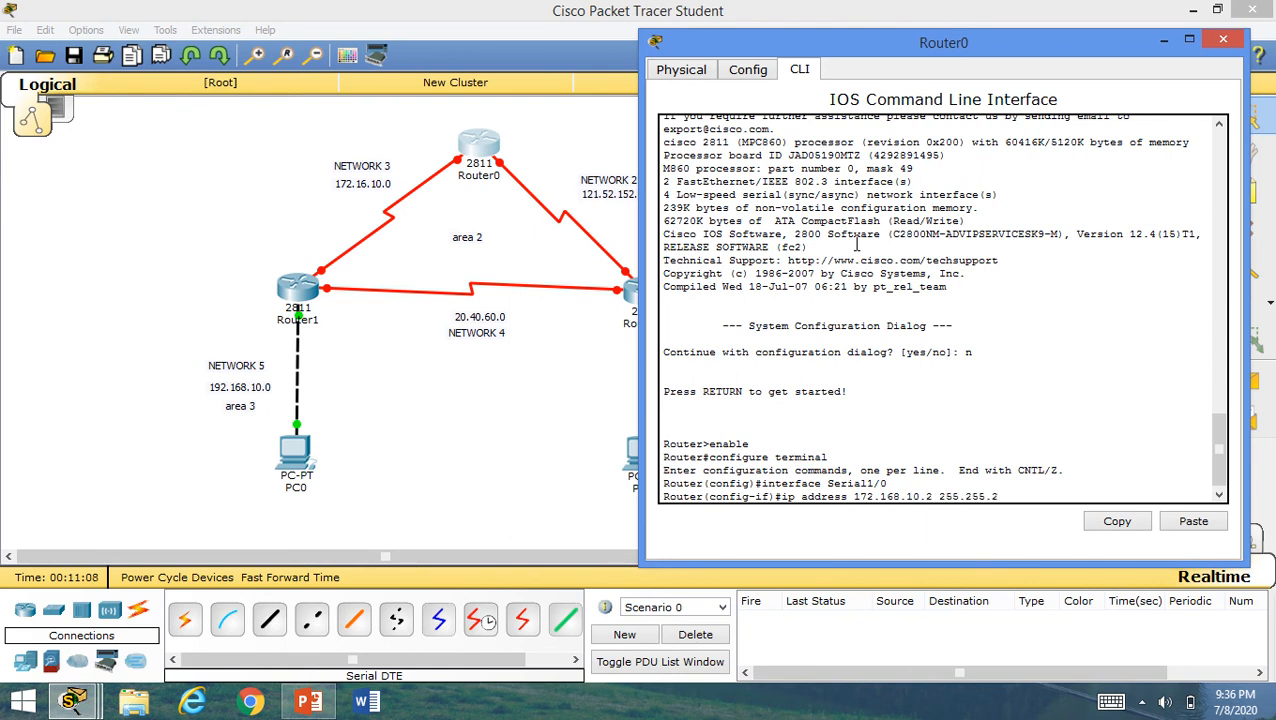
pyautogui.write('55.0')
pyautogui.press('Return')
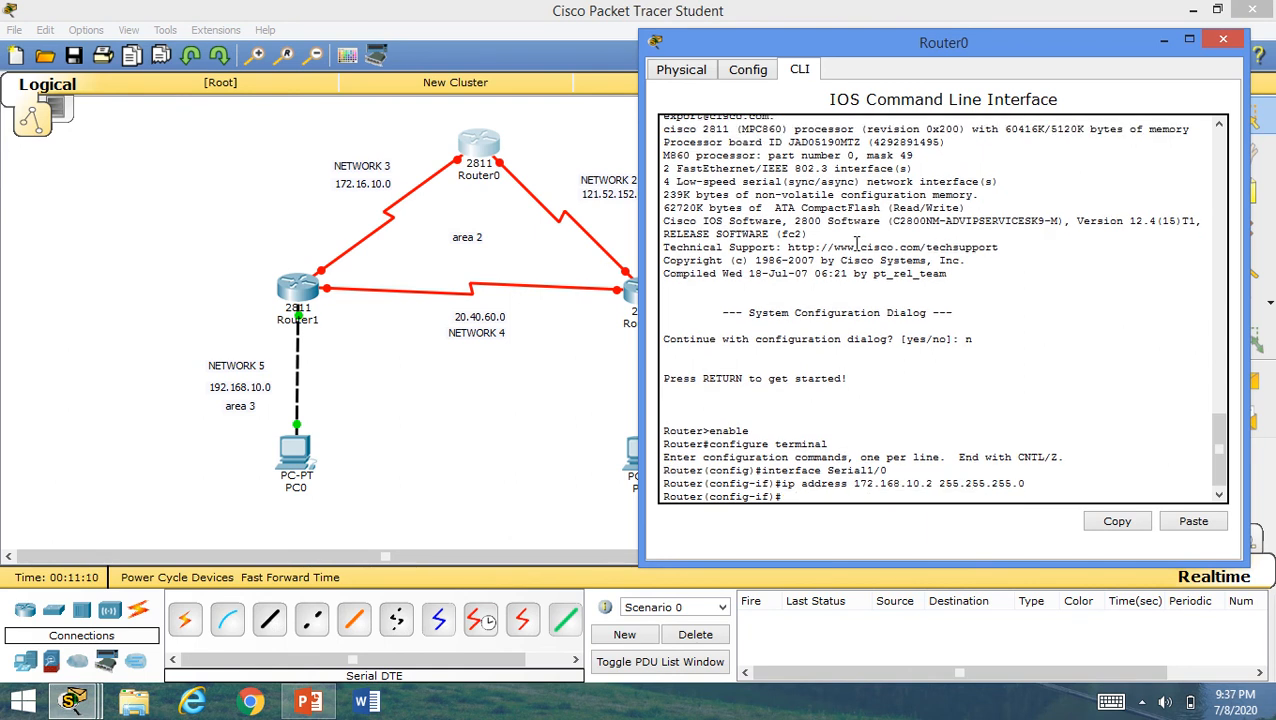
pyautogui.write('no shutdon')
pyautogui.press('Return')
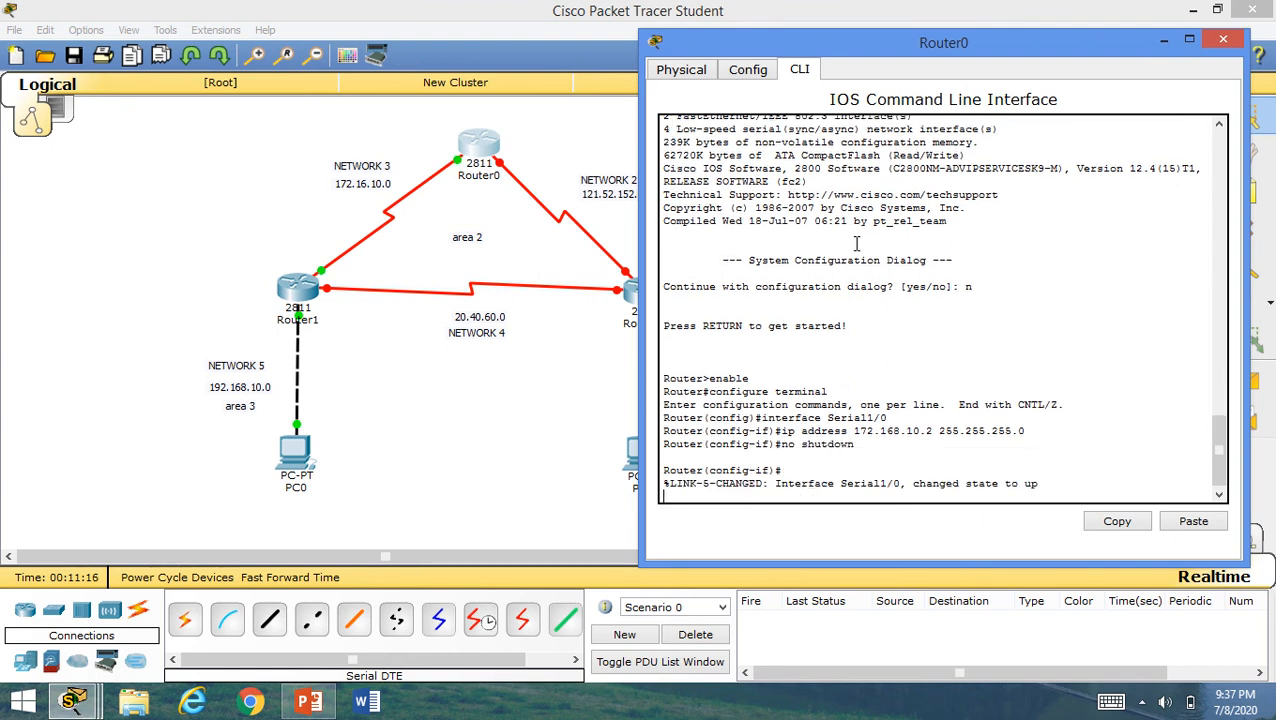
# - Exit Router0's interface and global configuration modes and close its window
pyautogui.write('exit')
pyautogui.press('Return')
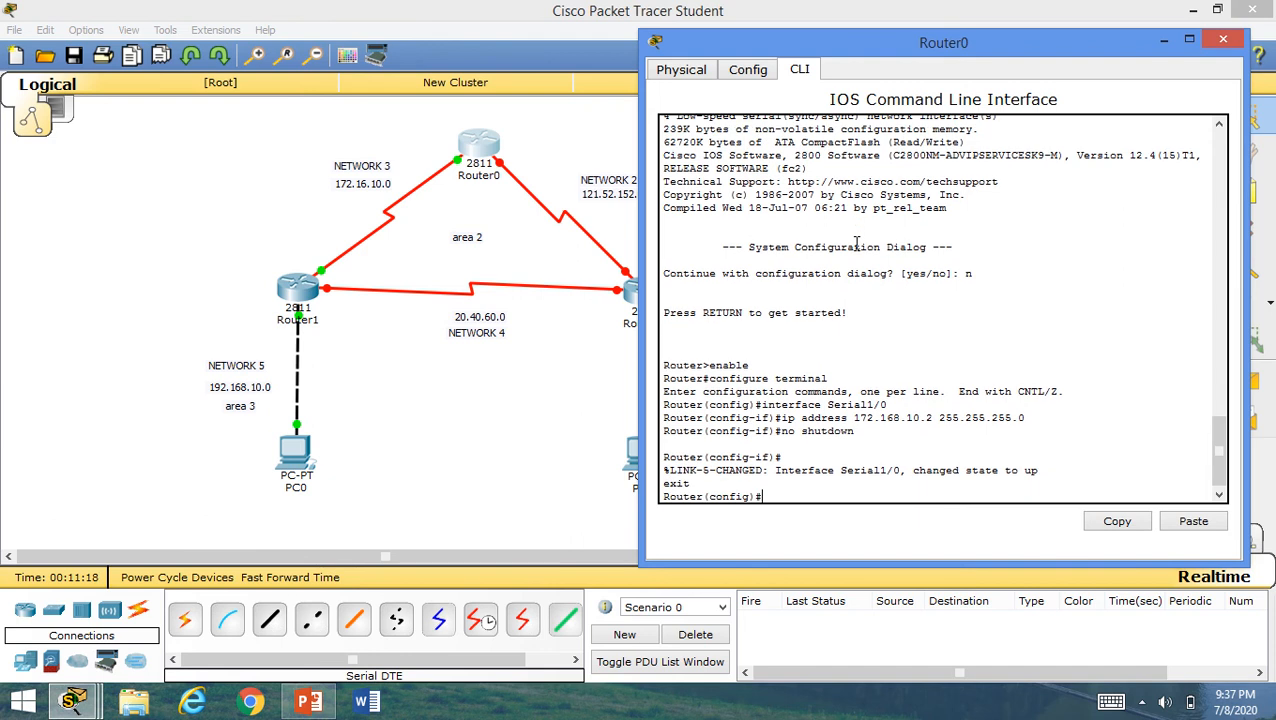
pyautogui.write('exit')
pyautogui.press('Return')
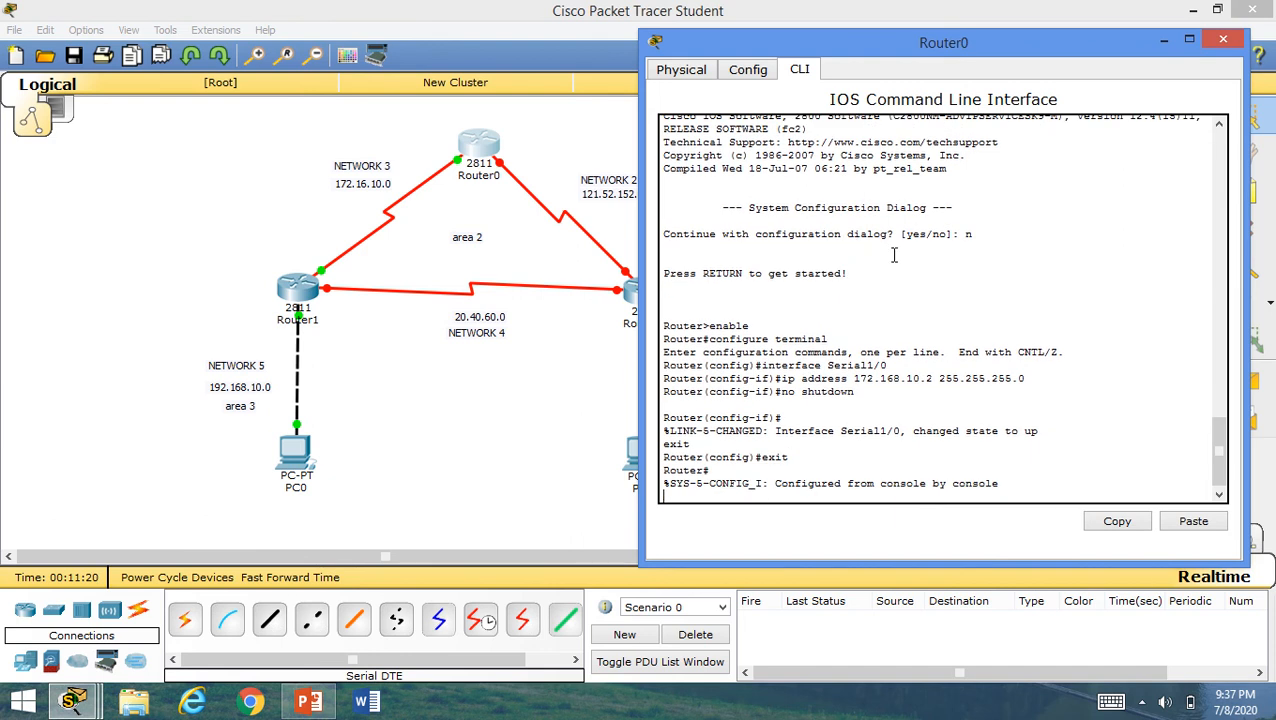
pyautogui.click(1223, 40)
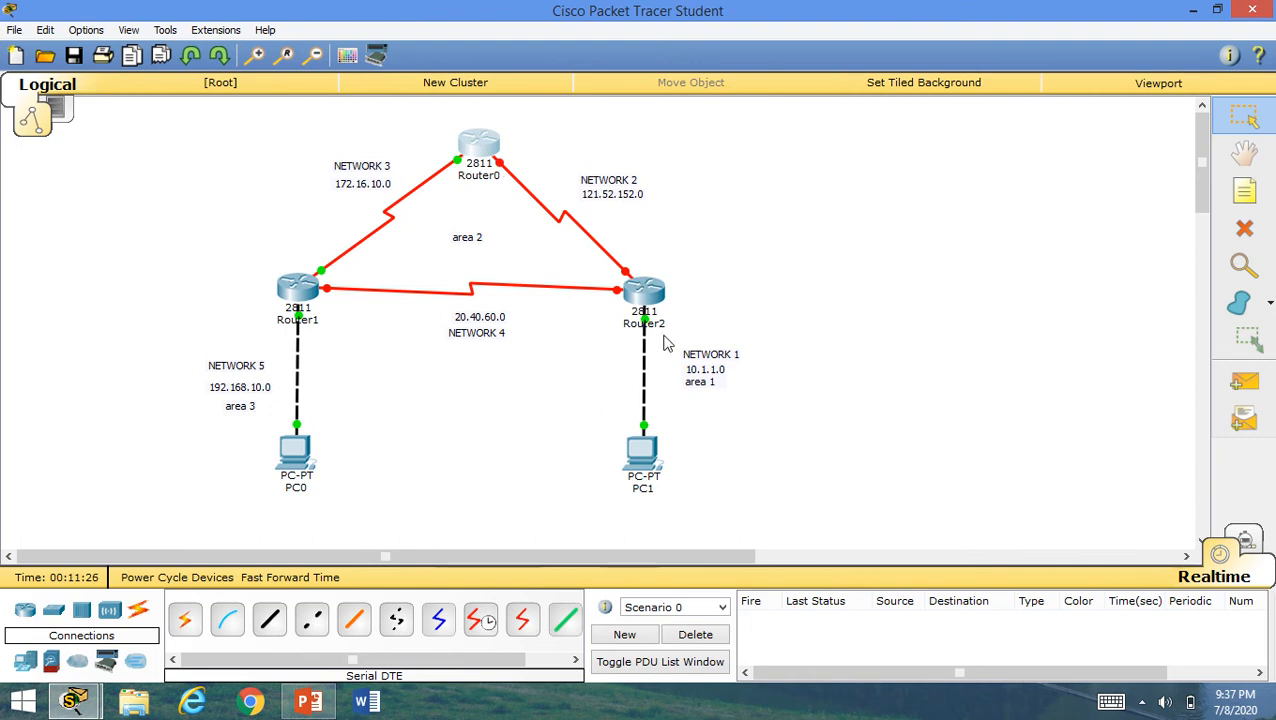
# - Reopen Router0's command line in interface configuration mode for Serial1/1, the link towards Router2
pyautogui.moveTo(503, 172)
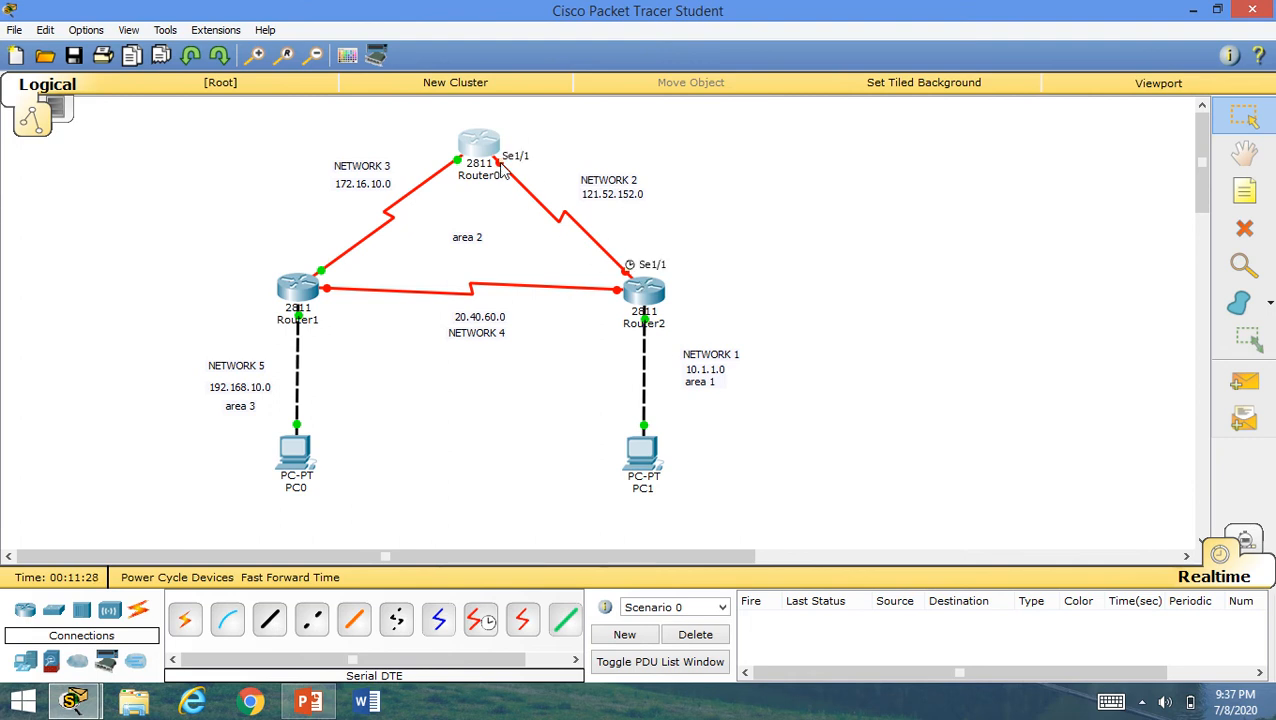
pyautogui.click(480, 150)
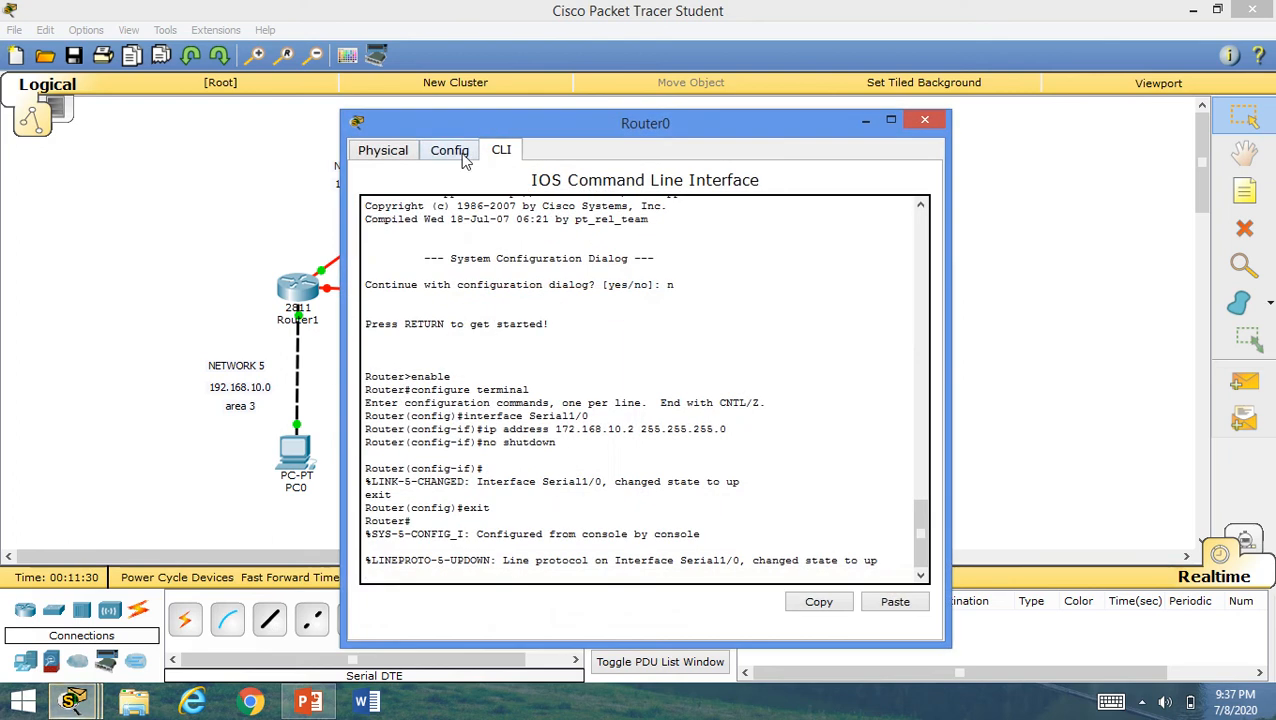
pyautogui.click(449, 150)
pyautogui.click(430, 396)
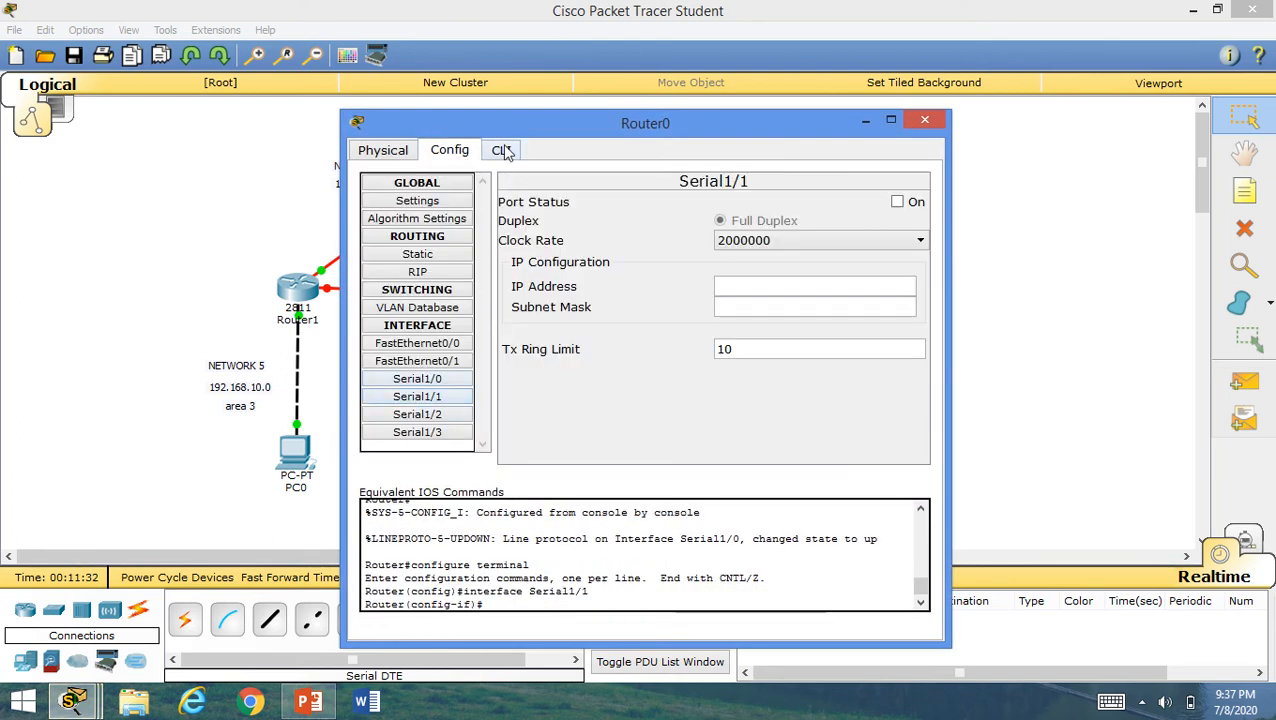
pyautogui.click(500, 151)
pyautogui.moveTo(600, 143); pyautogui.dragTo(928, 79)
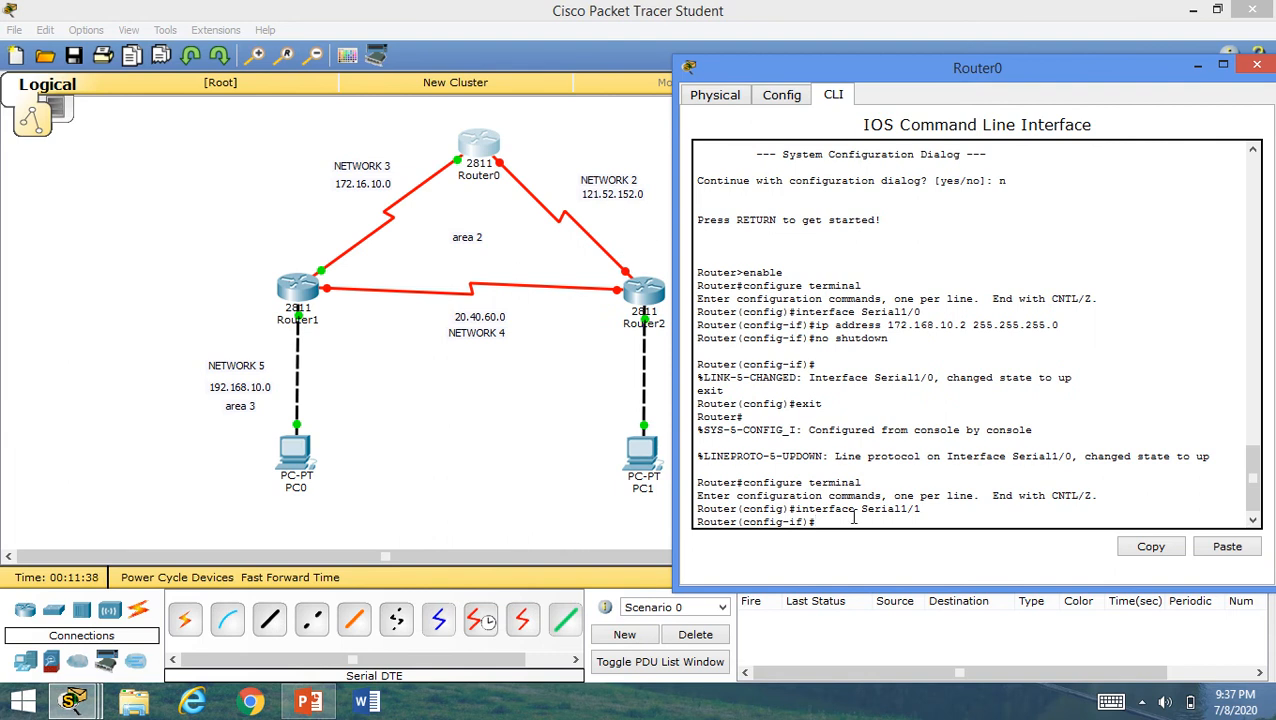
# - Assign IP address 121.52.152.1 with mask 255.255.255.0 to Router0's Serial1/1, enable it with no shutdown, and exit interface configuration mode
pyautogui.write('p address 121.52.152')
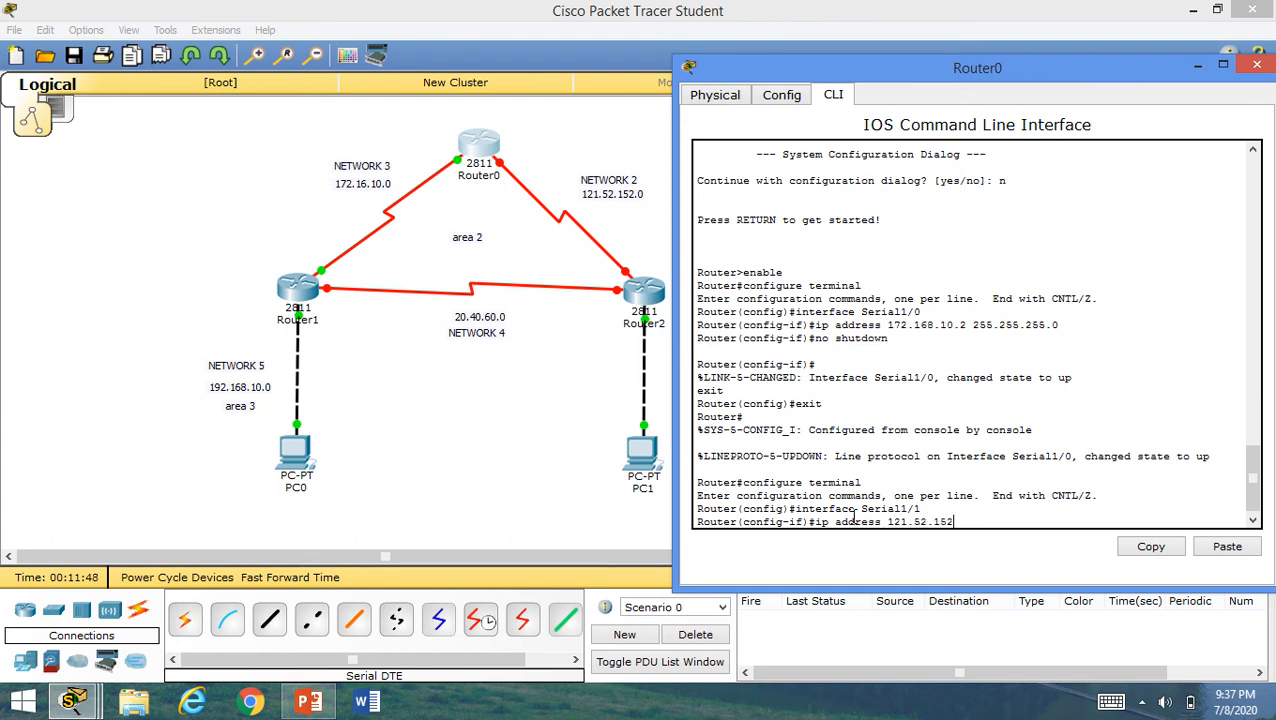
pyautogui.write('.1 255.255.255.0')
pyautogui.press('Return')
pyautogui.write('no')
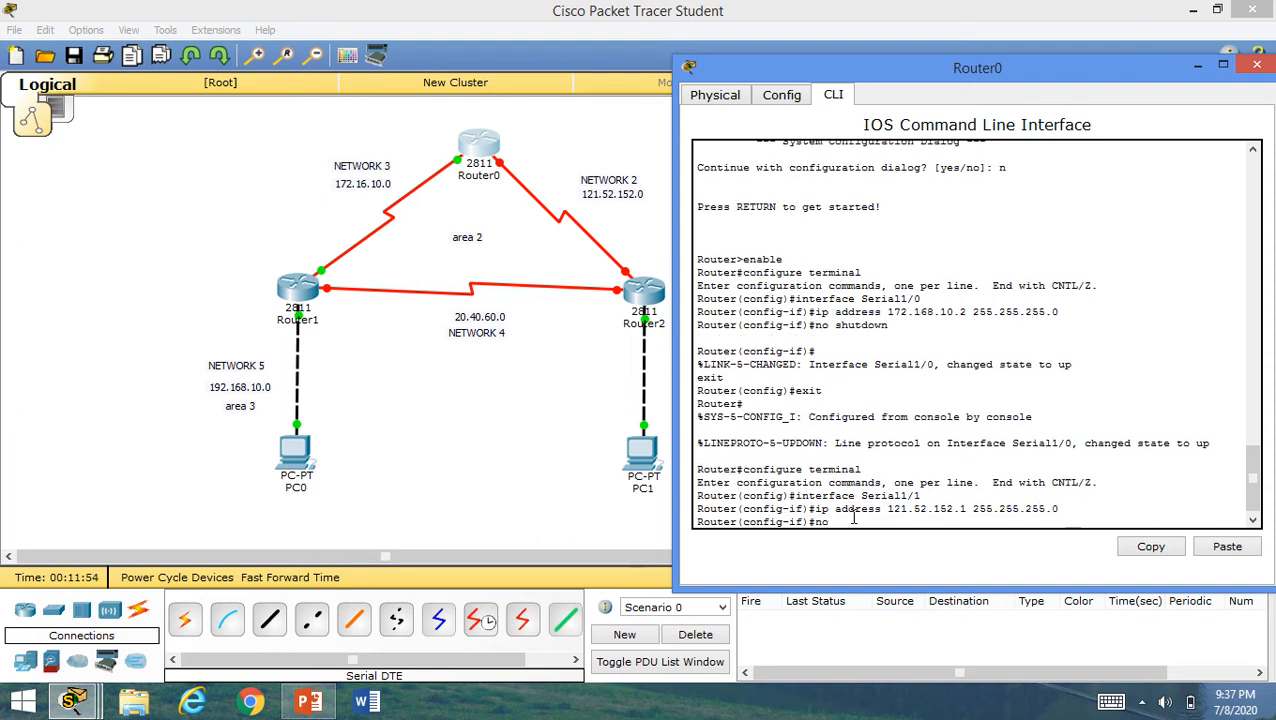
pyautogui.write(' shutdown')
pyautogui.press('Return')
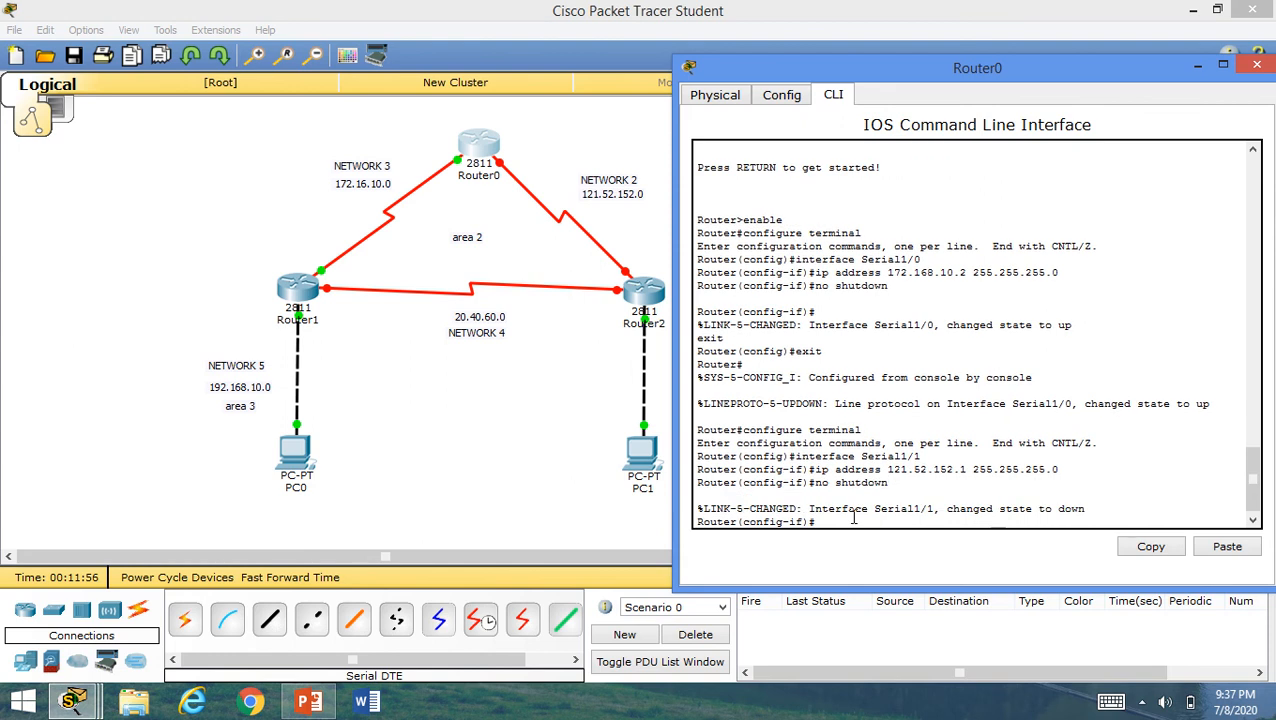
pyautogui.write('exit')
pyautogui.press('Return')
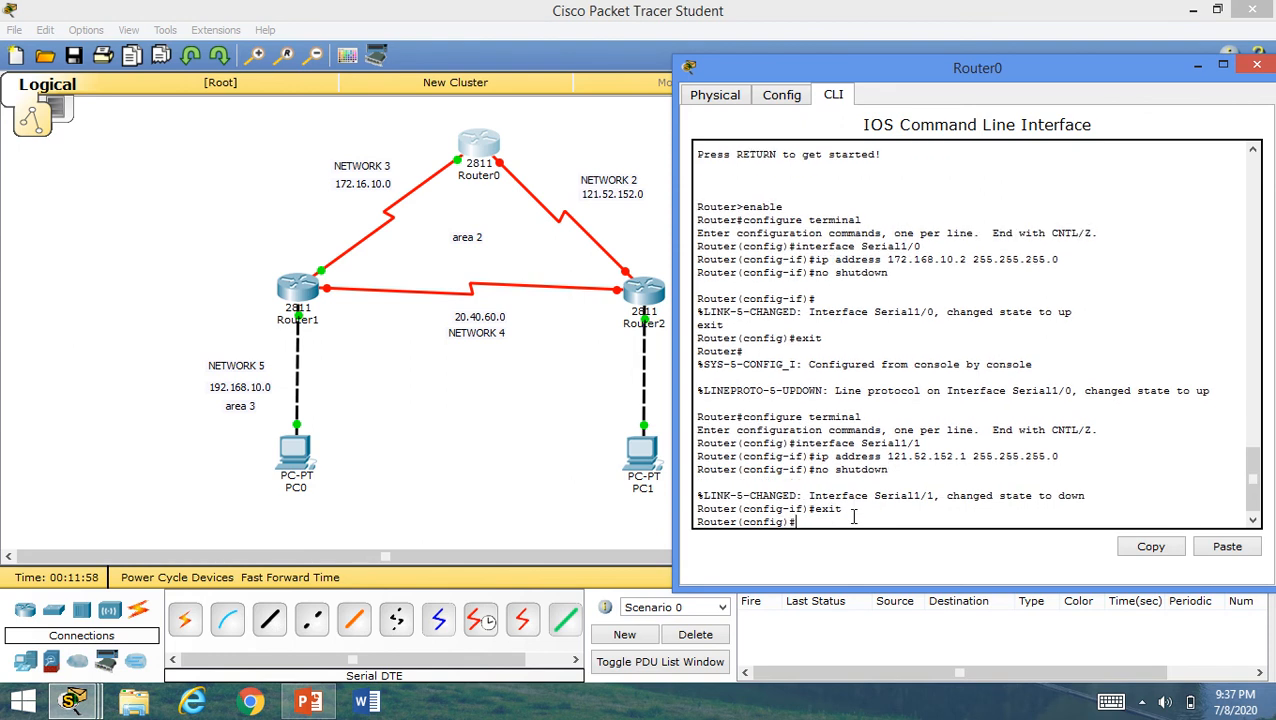
# - Exit Router0's global configuration mode and close its window
pyautogui.write('exit')
pyautogui.press('Return')
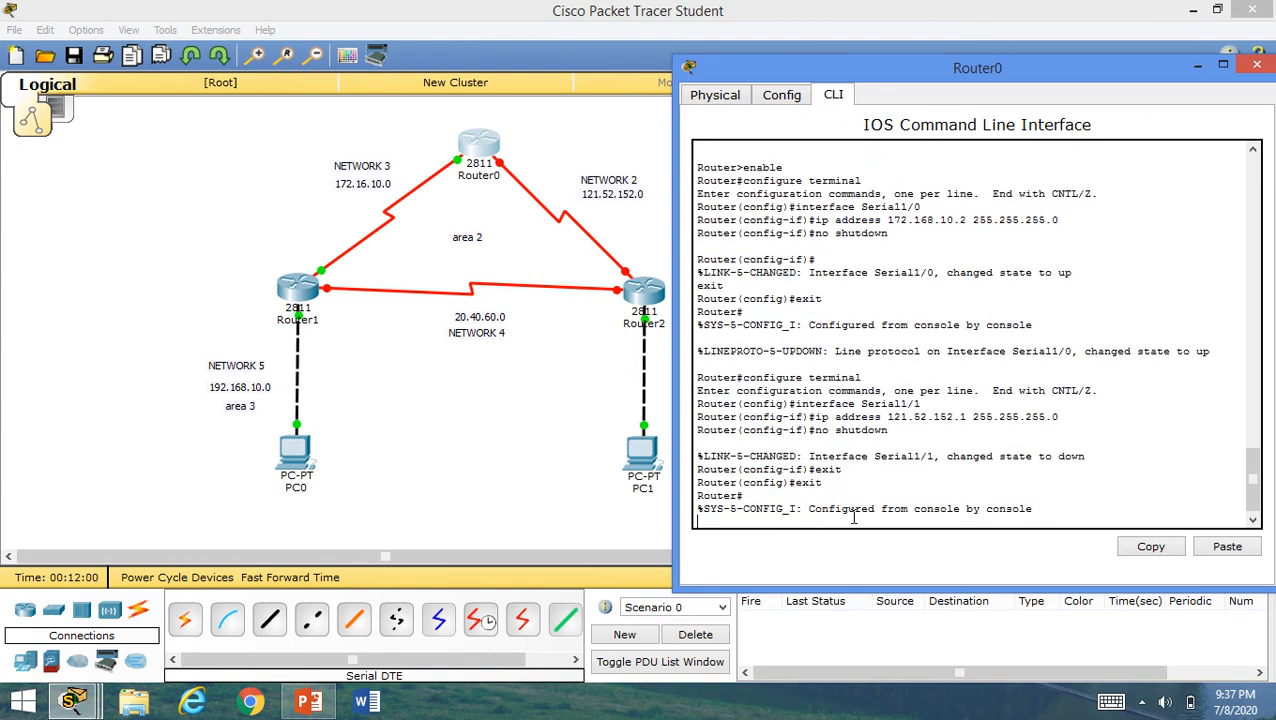
pyautogui.click(1257, 64)
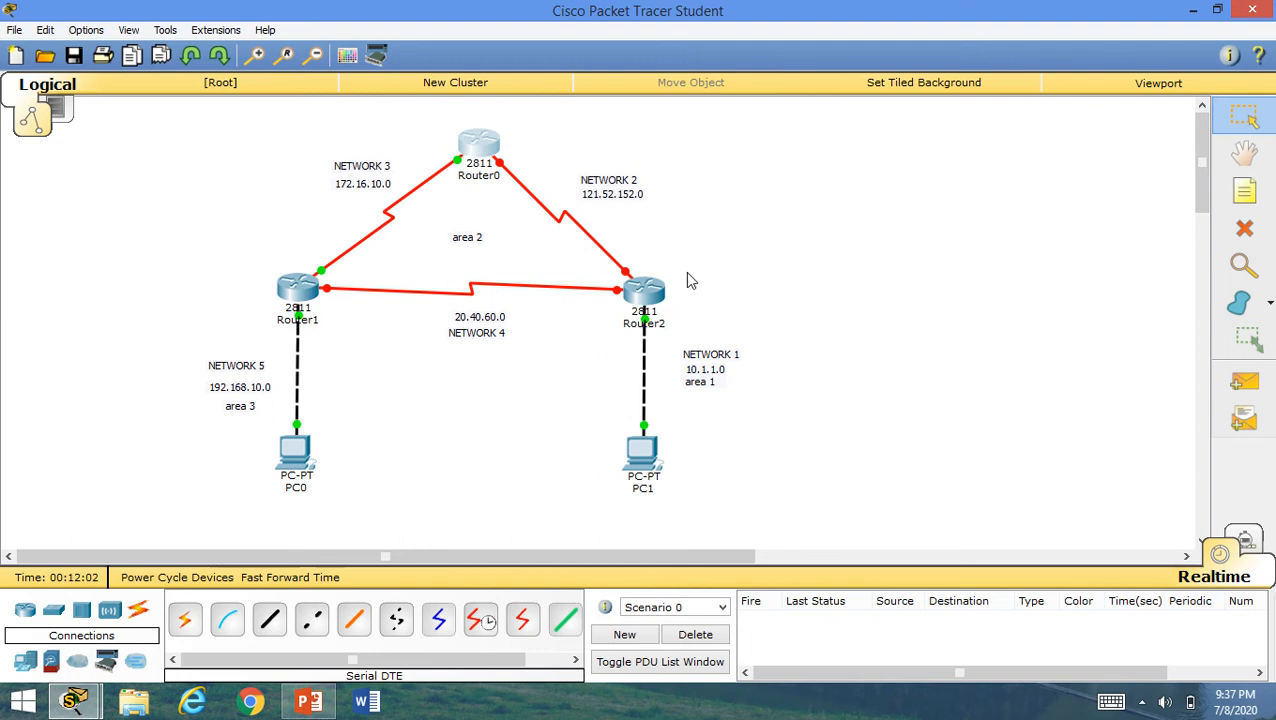
# - Open Router2's command line in interface configuration mode for Serial1/1 and check the port labels on its link to Router0
pyautogui.click(645, 290)
pyautogui.click(449, 150)
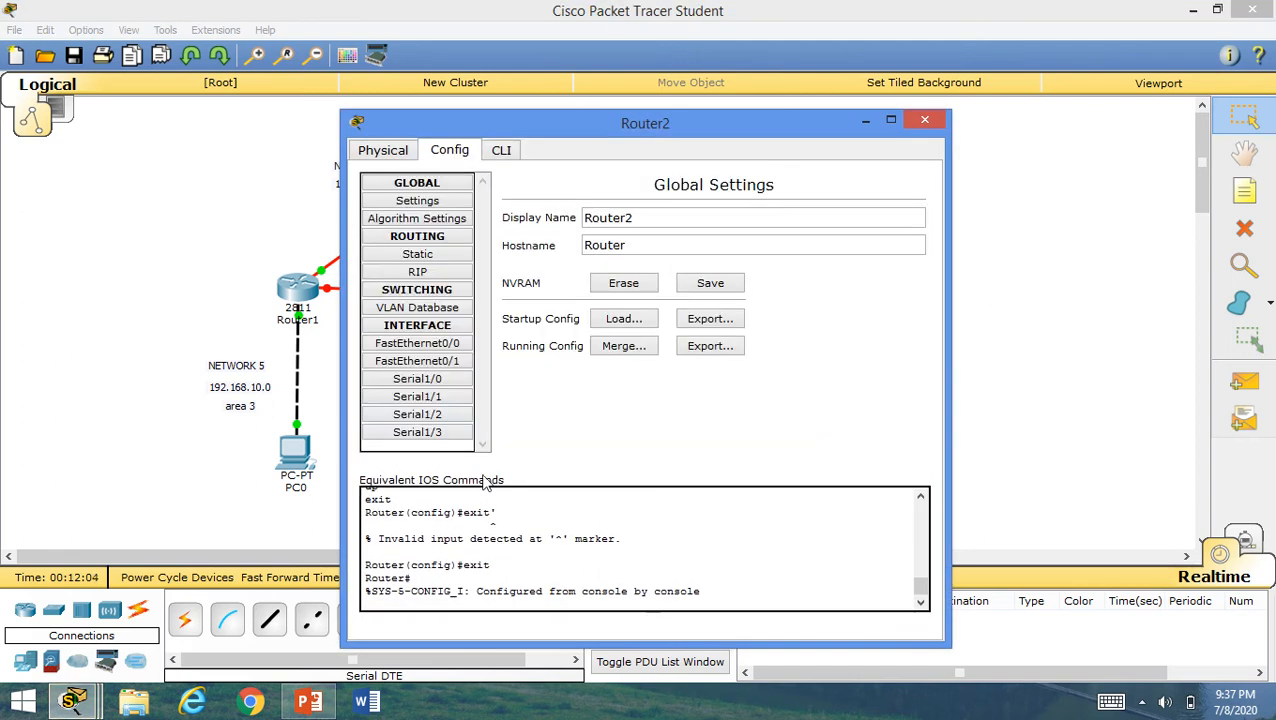
pyautogui.click(427, 398)
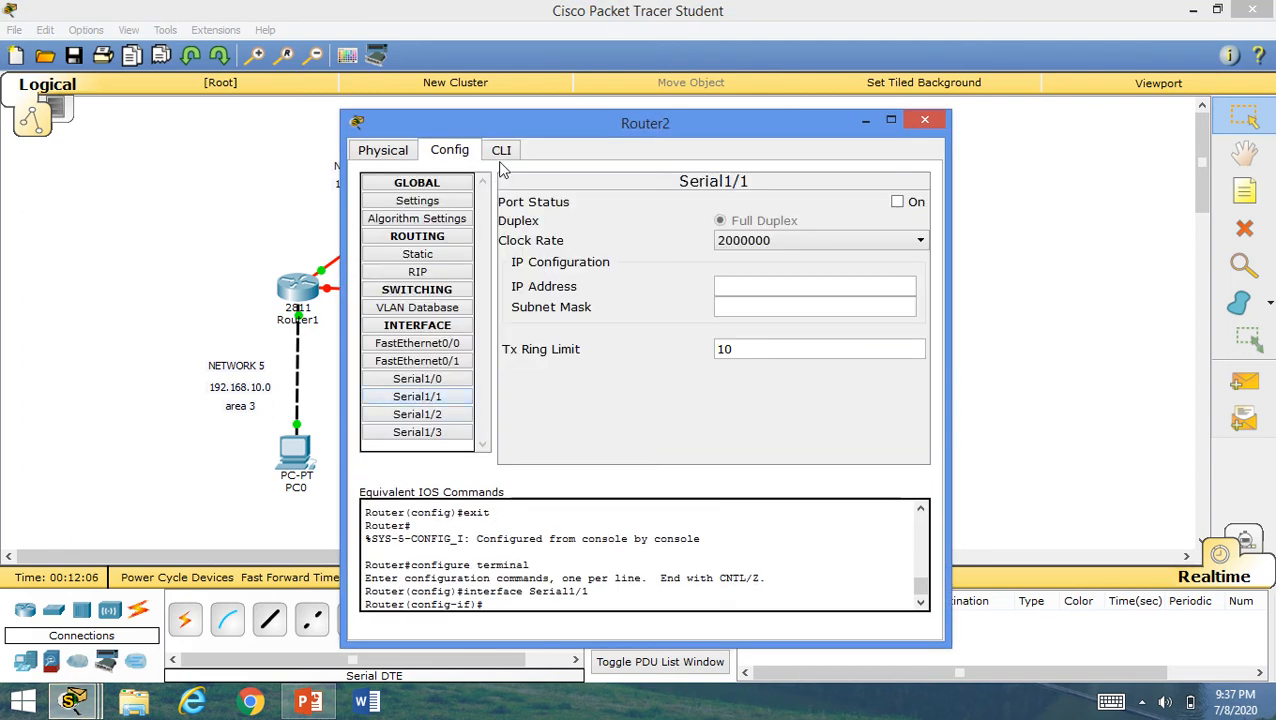
pyautogui.click(501, 151)
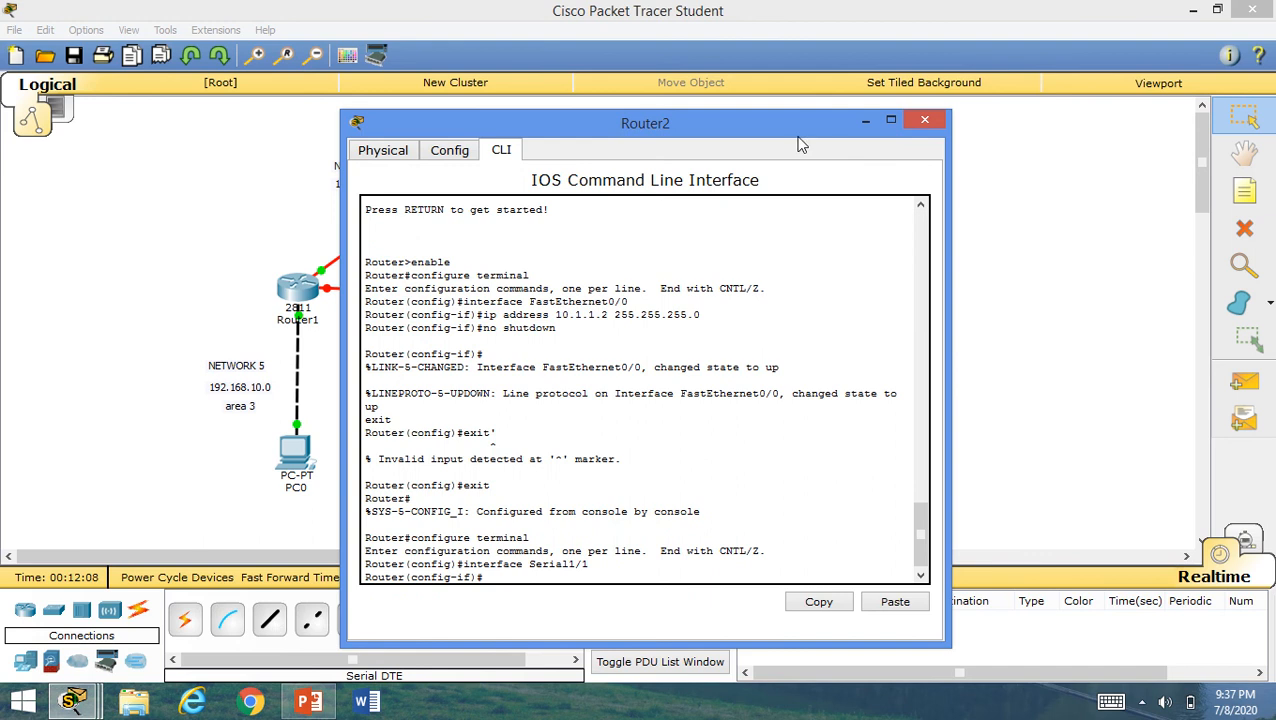
pyautogui.moveTo(800, 145); pyautogui.dragTo(701, 323)
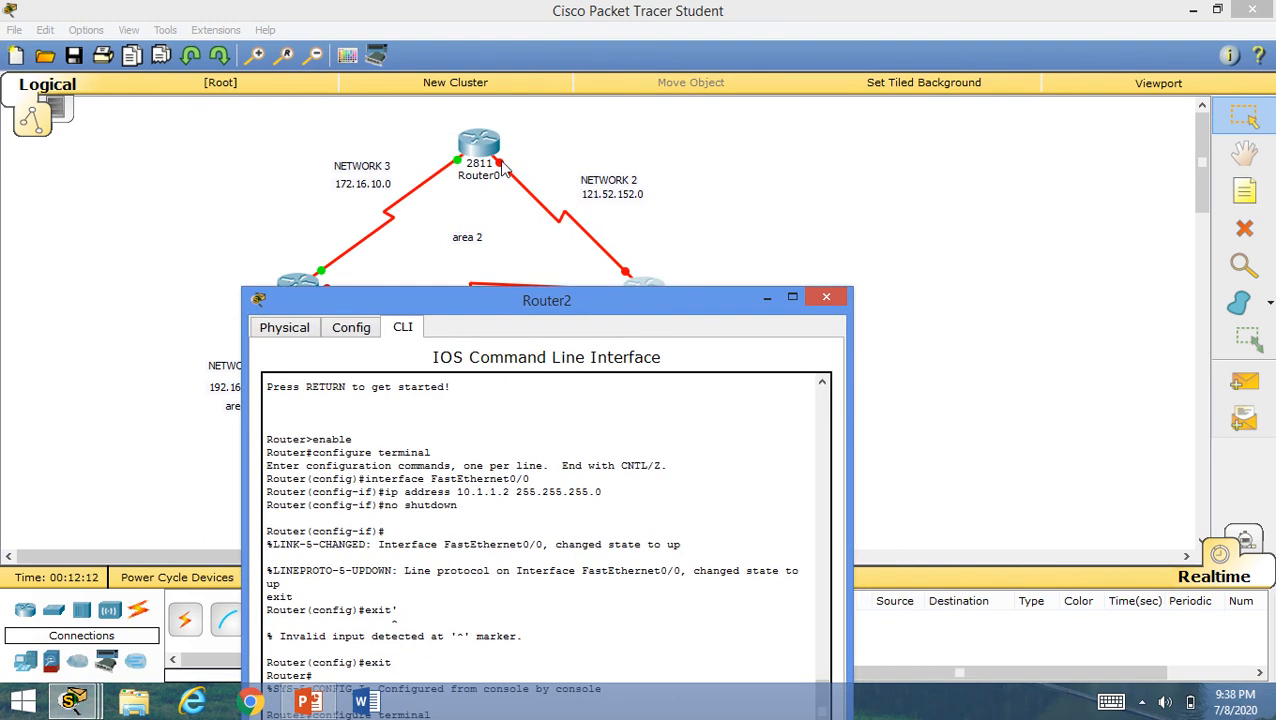
pyautogui.click(556, 285)
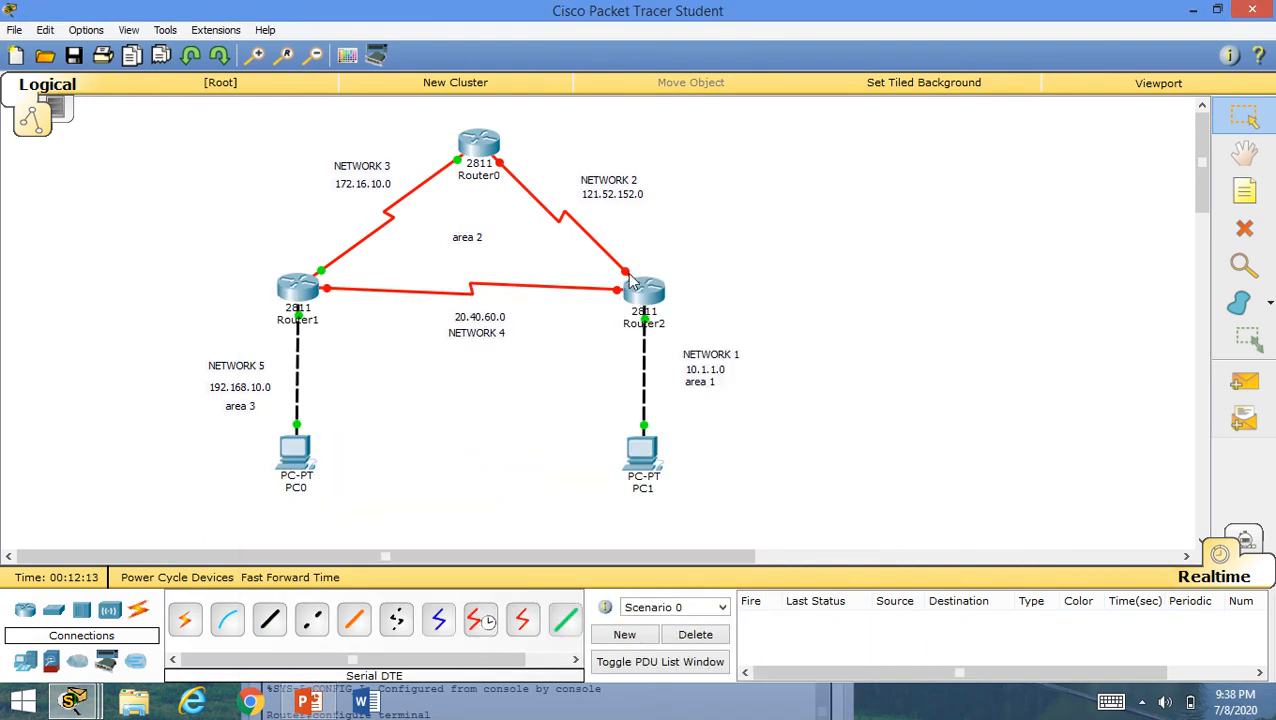
pyautogui.moveTo(632, 281)
pyautogui.click(78, 704)
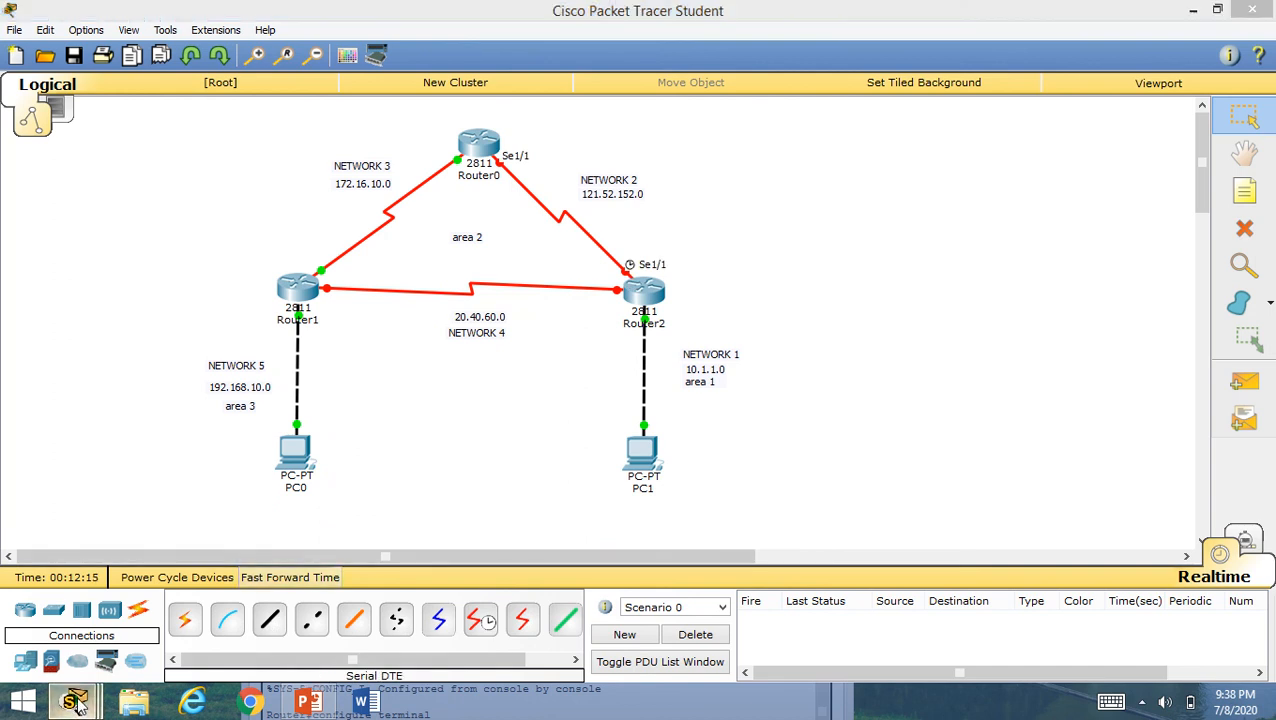
pyautogui.click(540, 595)
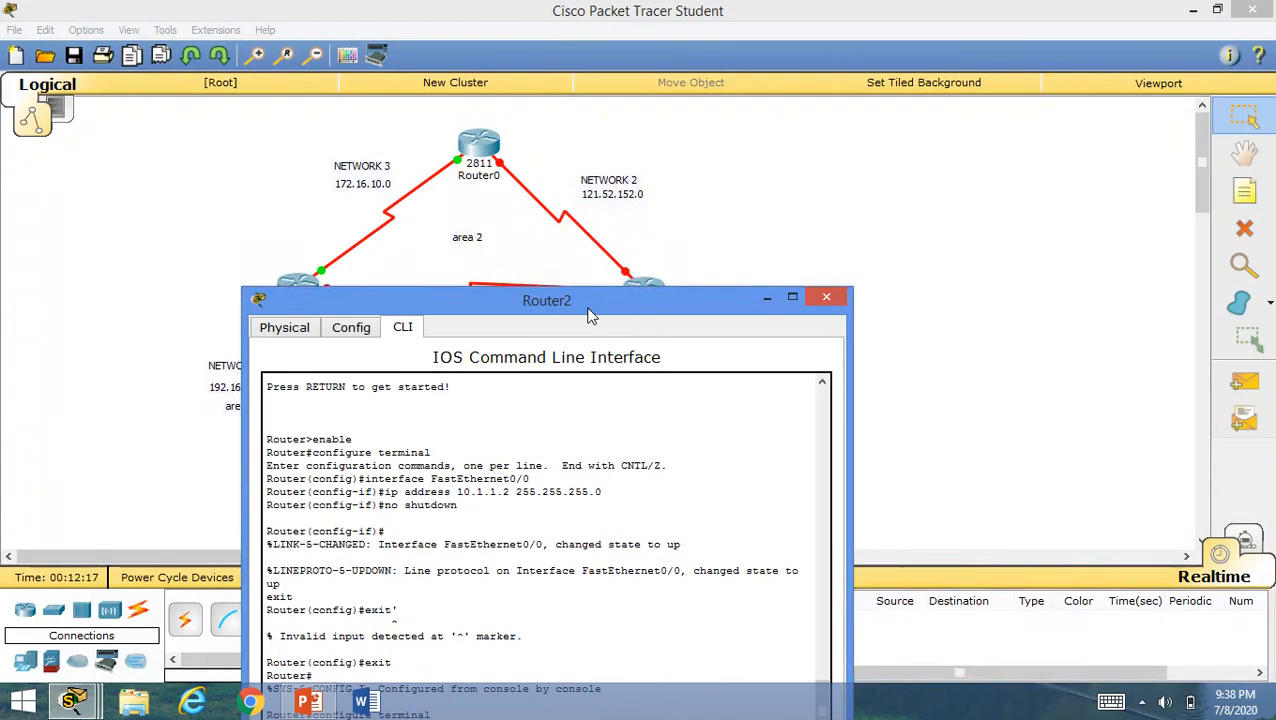
pyautogui.moveTo(588, 312); pyautogui.dragTo(847, 77)
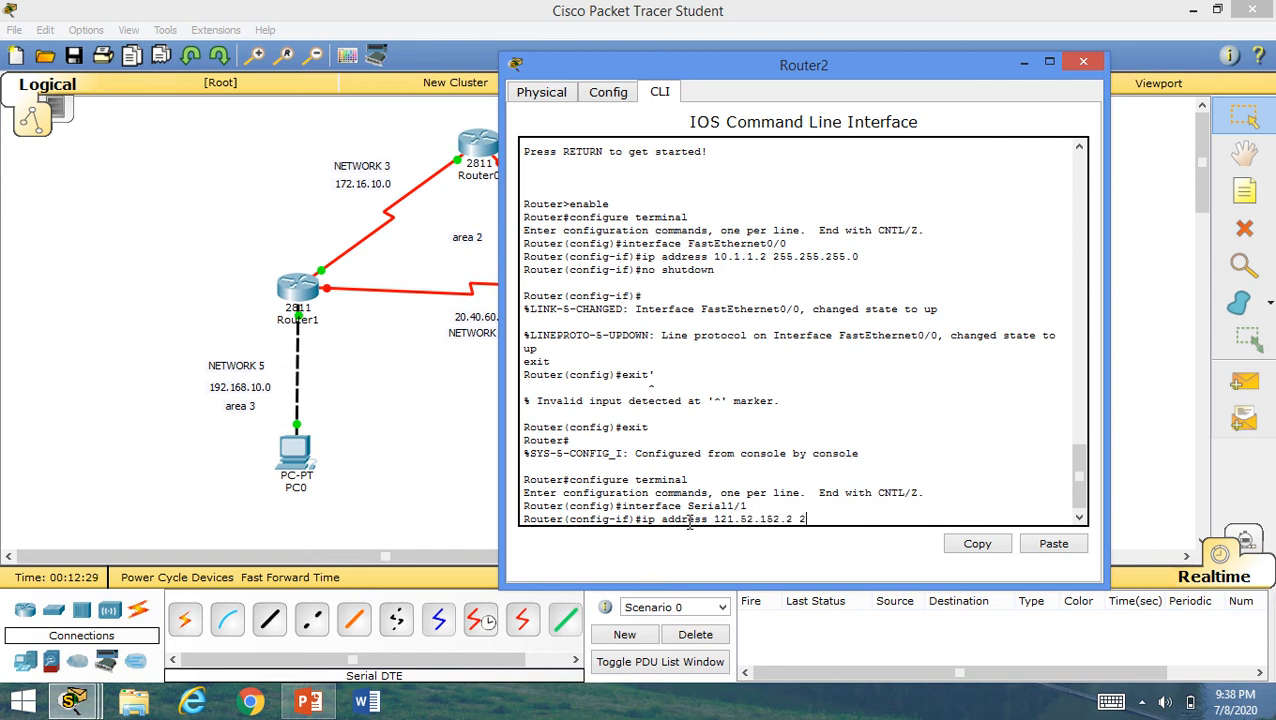
# - Assign IP address 121.52.152.2 with mask 255.255.255.0 to Router2's Serial1/1 and enable it with no shutdown
pyautogui.write('55.255.255.0')
pyautogui.press('Return')
pyautogui.write('no shu')
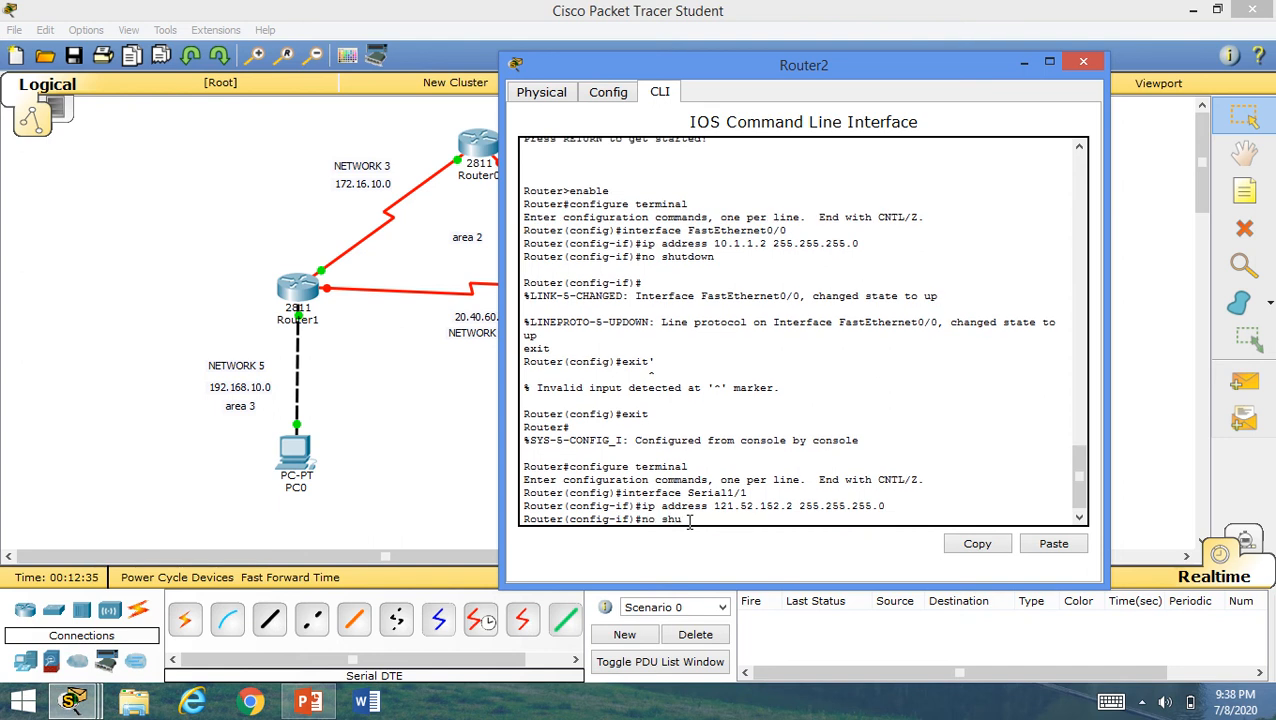
pyautogui.write('tdown')
pyautogui.press('Return')
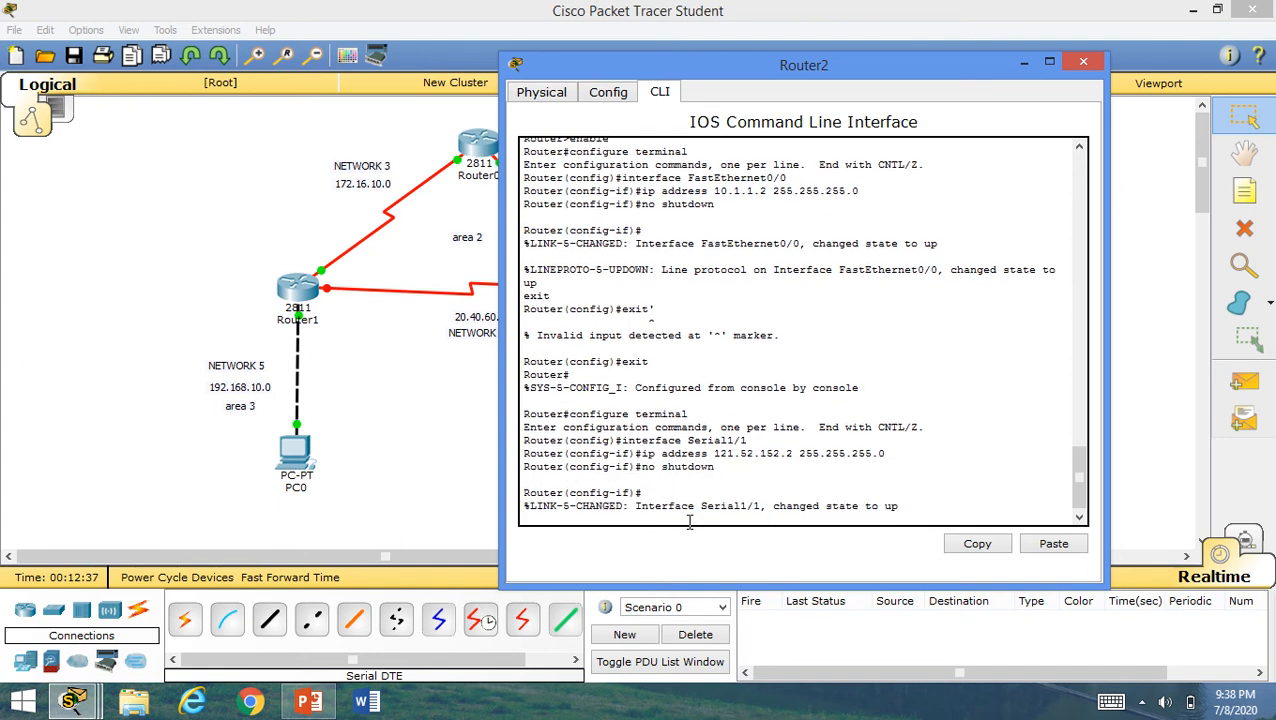
# - Exit Router2's interface and global configuration modes and close its window
pyautogui.write('exit')
pyautogui.press('Return')
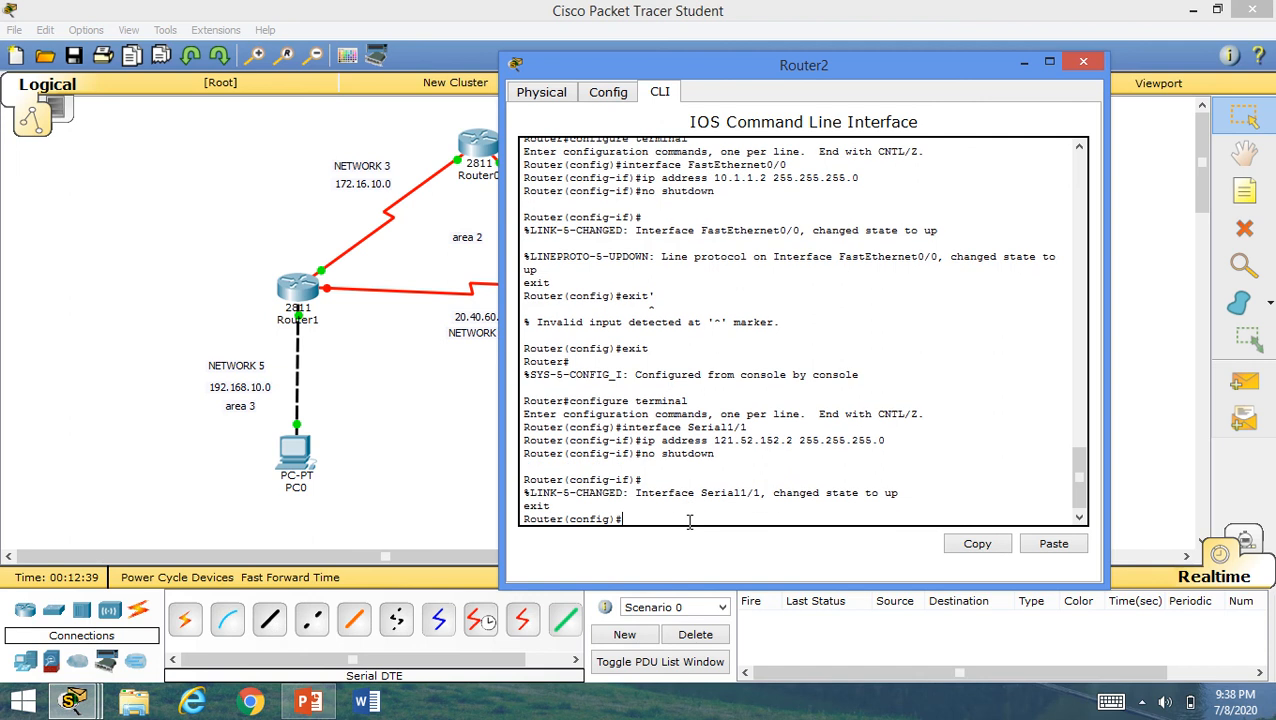
pyautogui.write('exit')
pyautogui.press('Return')
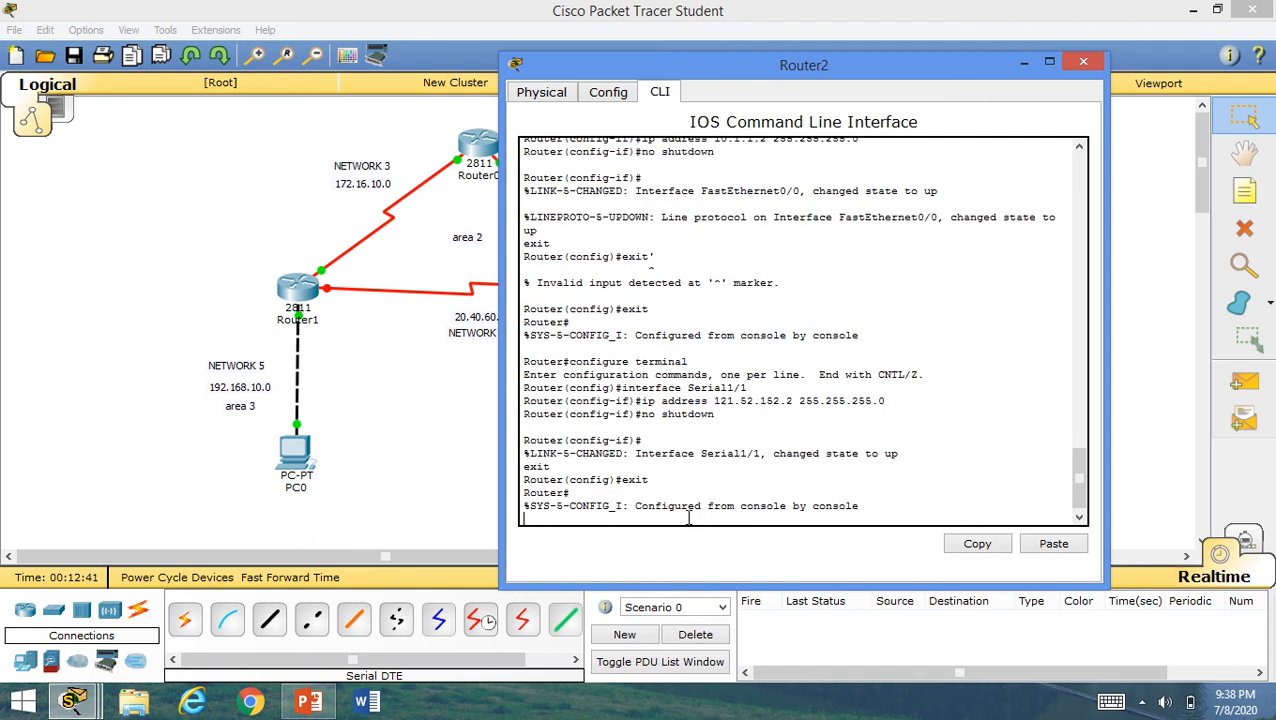
pyautogui.click(1082, 64)
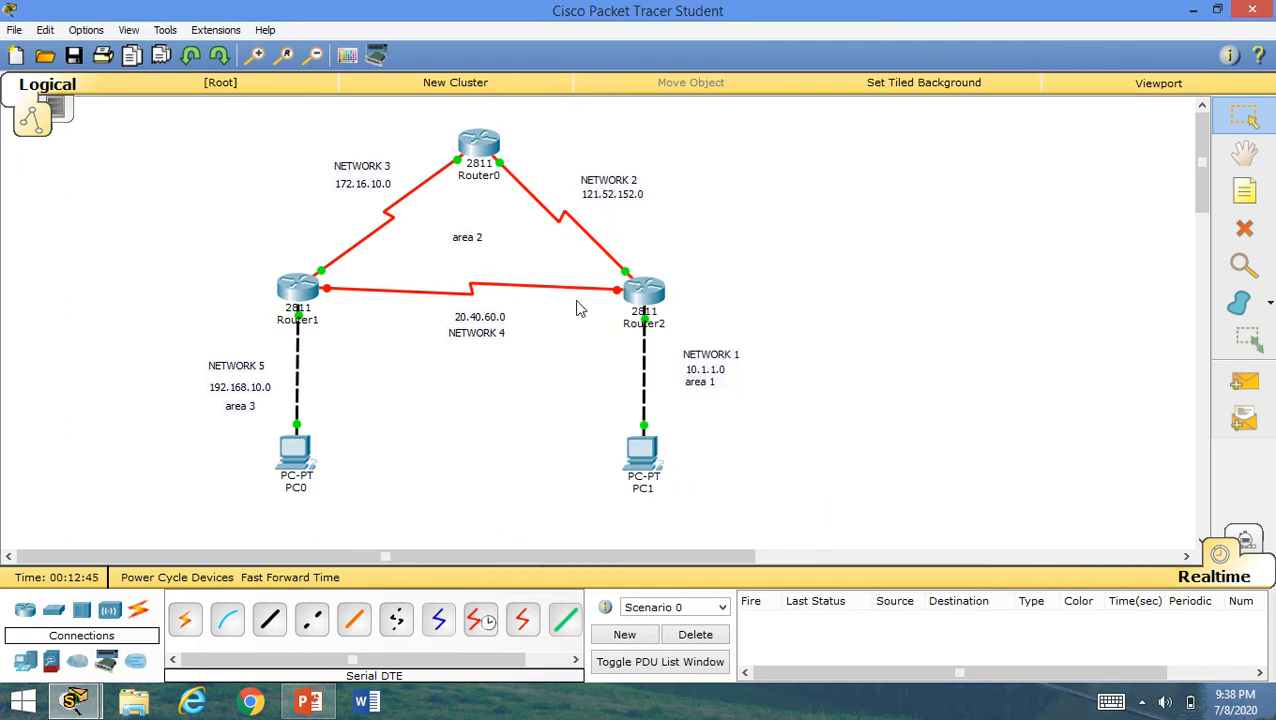
# - Open Router1's command line in interface configuration mode for Serial1/2, the link towards Router2
pyautogui.click(298, 288)
pyautogui.click(442, 153)
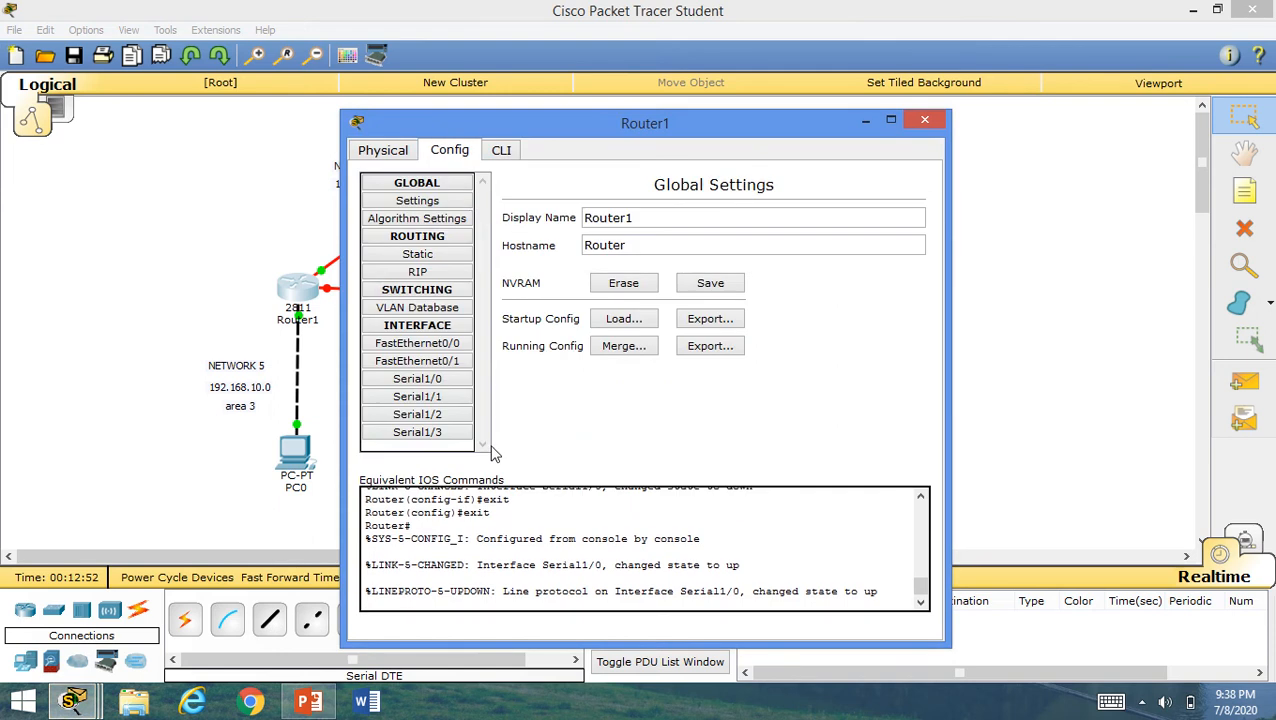
pyautogui.click(417, 414)
pyautogui.click(501, 150)
pyautogui.moveTo(611, 124); pyautogui.dragTo(901, 64)
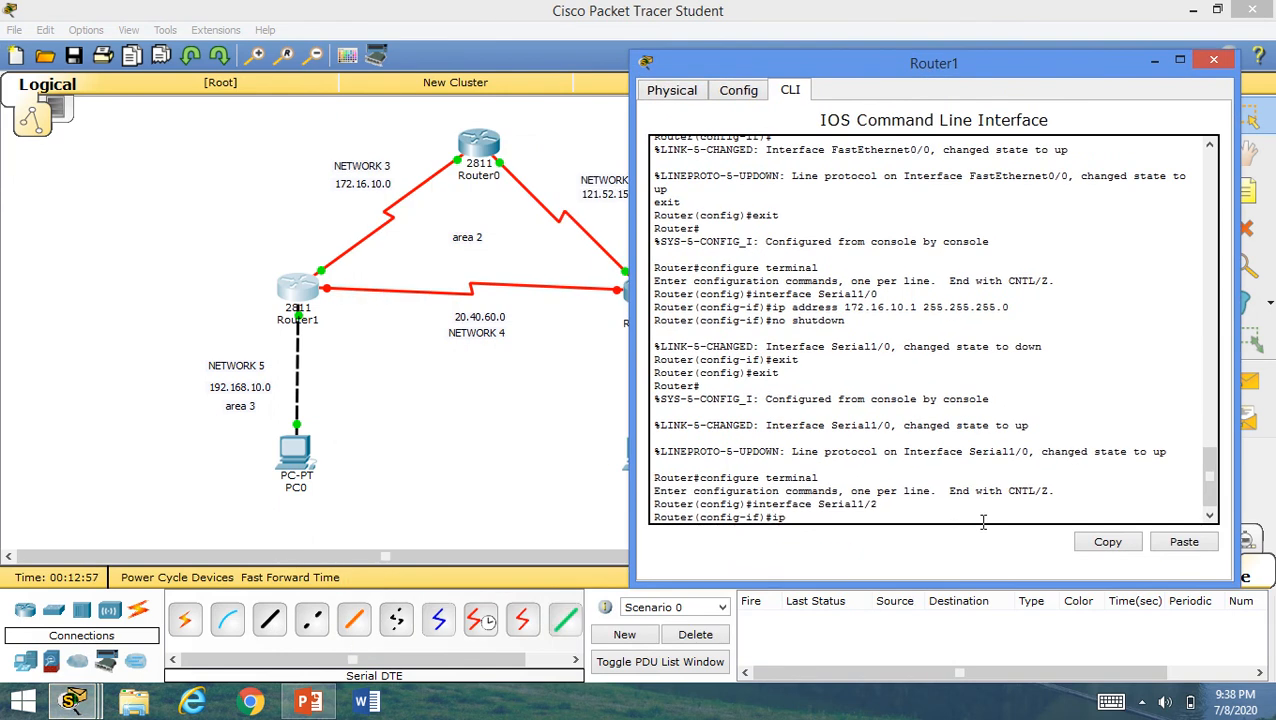
# - Assign IP address 20.40.40.1 with mask 255.255.255.0 to Router1's Serial1/2 and enable it with no shutdown
pyautogui.write('ip address 20.40.40.1 255.255.2')
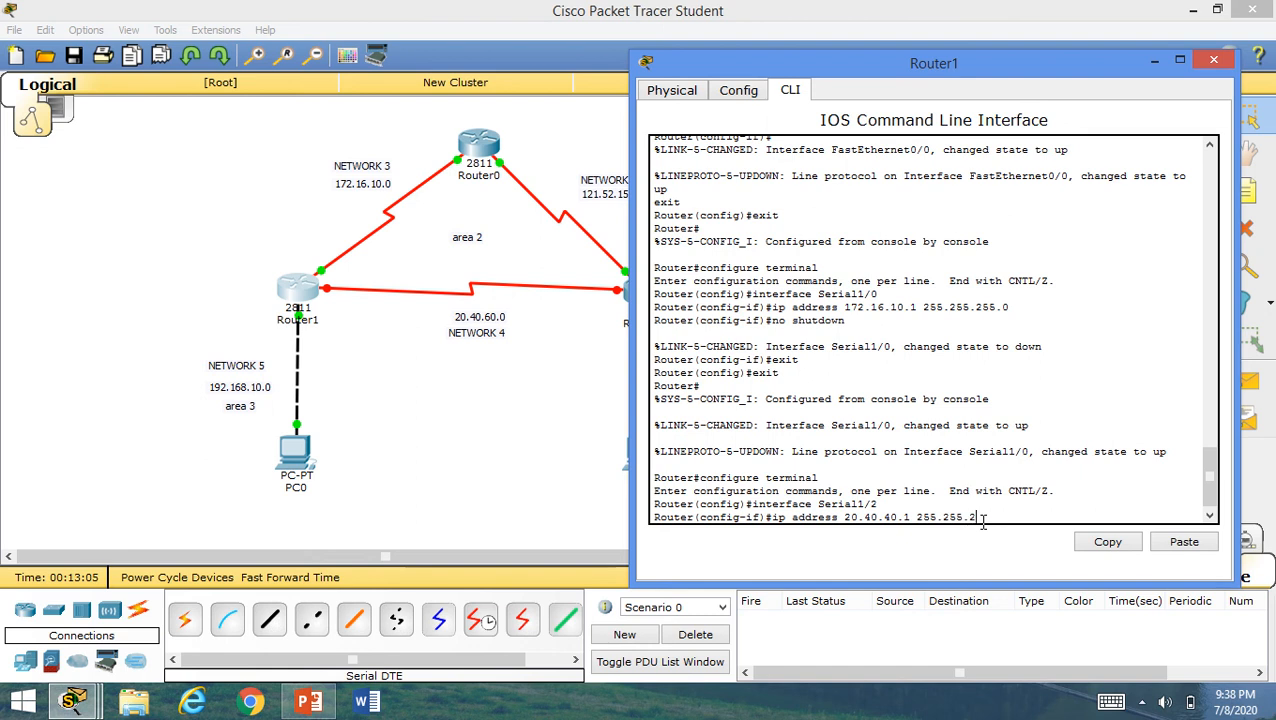
pyautogui.write('55.0')
pyautogui.press('Return')
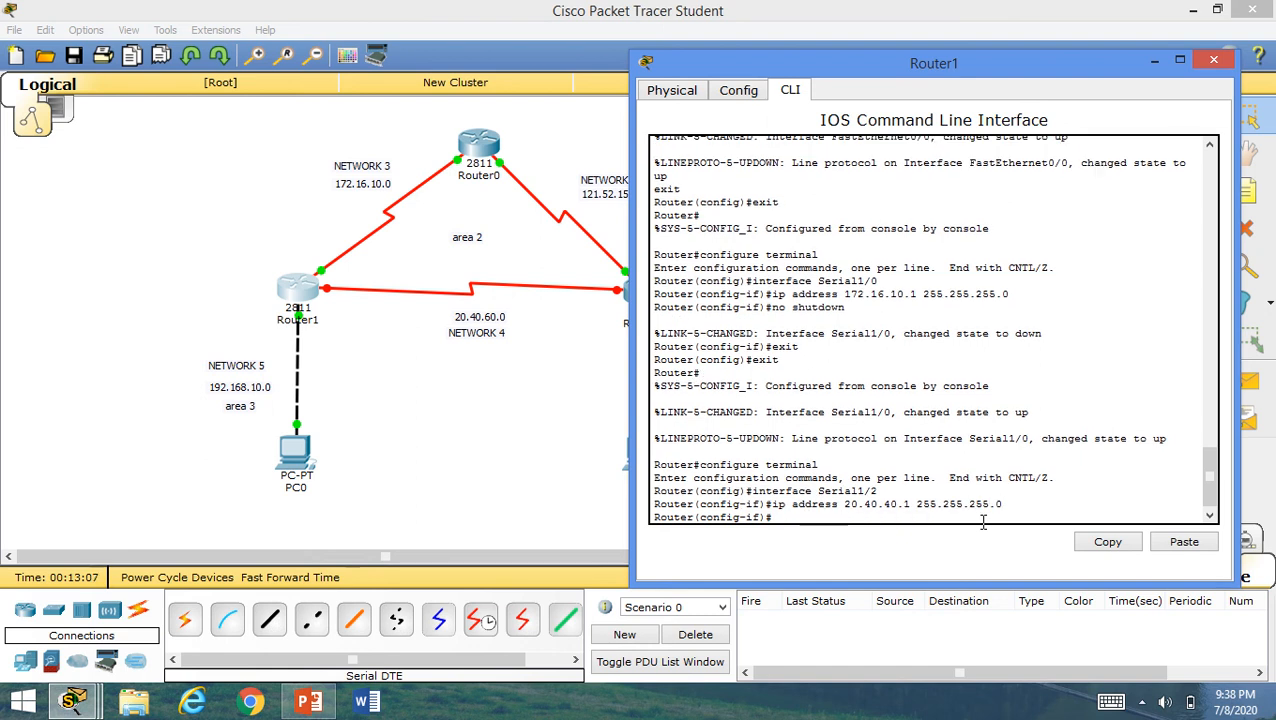
pyautogui.write('no shutdow')
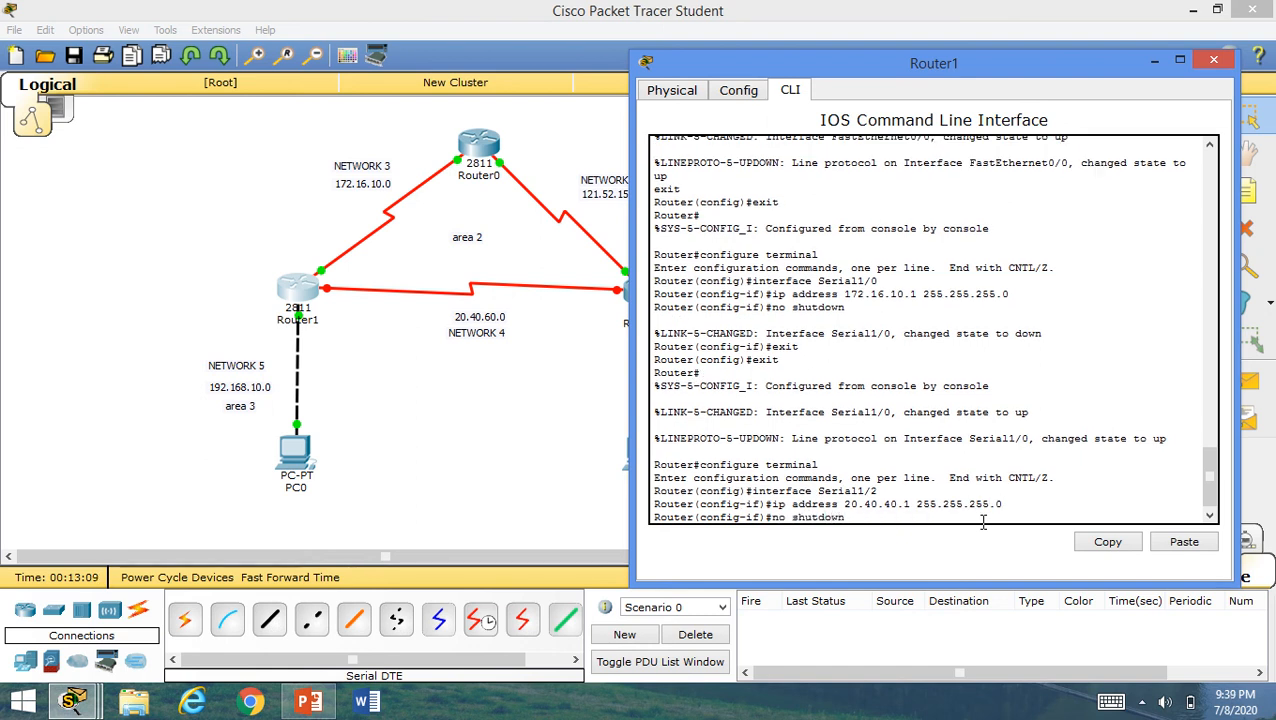
pyautogui.write('n')
pyautogui.press('Return')
# - Exit Router1's interface and global configuration modes and close its window
pyautogui.write('exi')
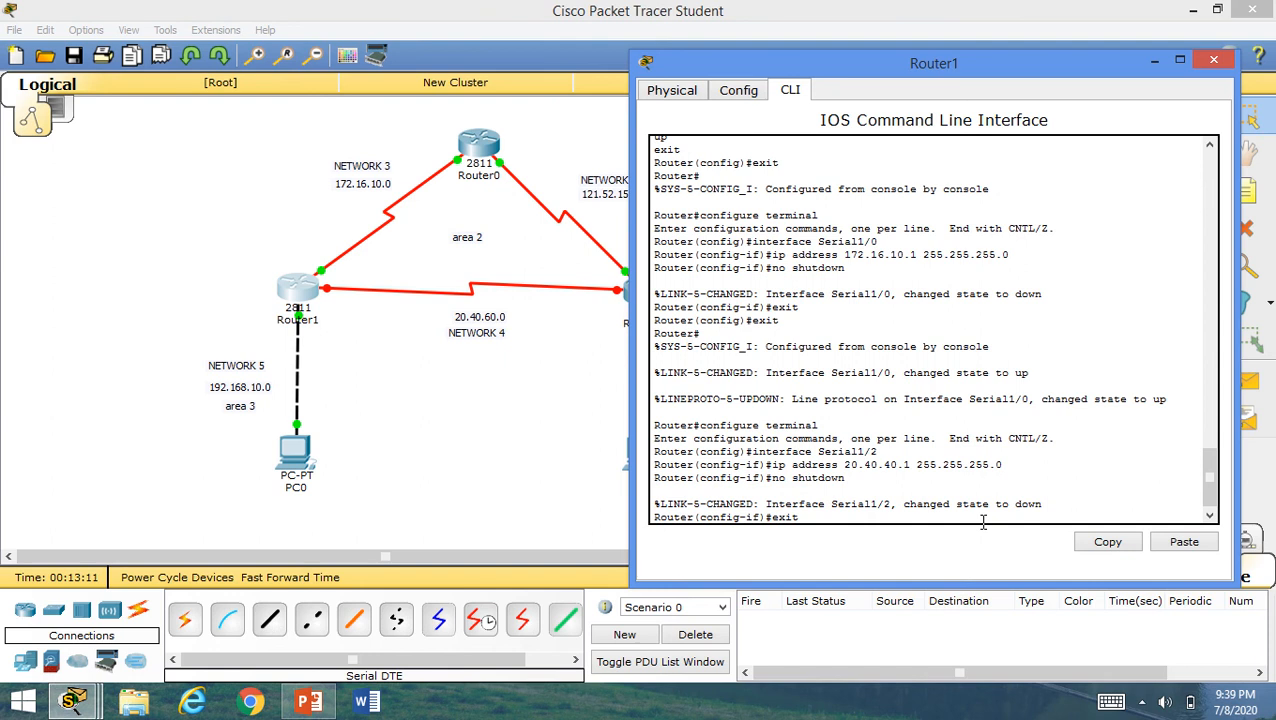
pyautogui.write('t')
pyautogui.press('Return')
pyautogui.write('exit')
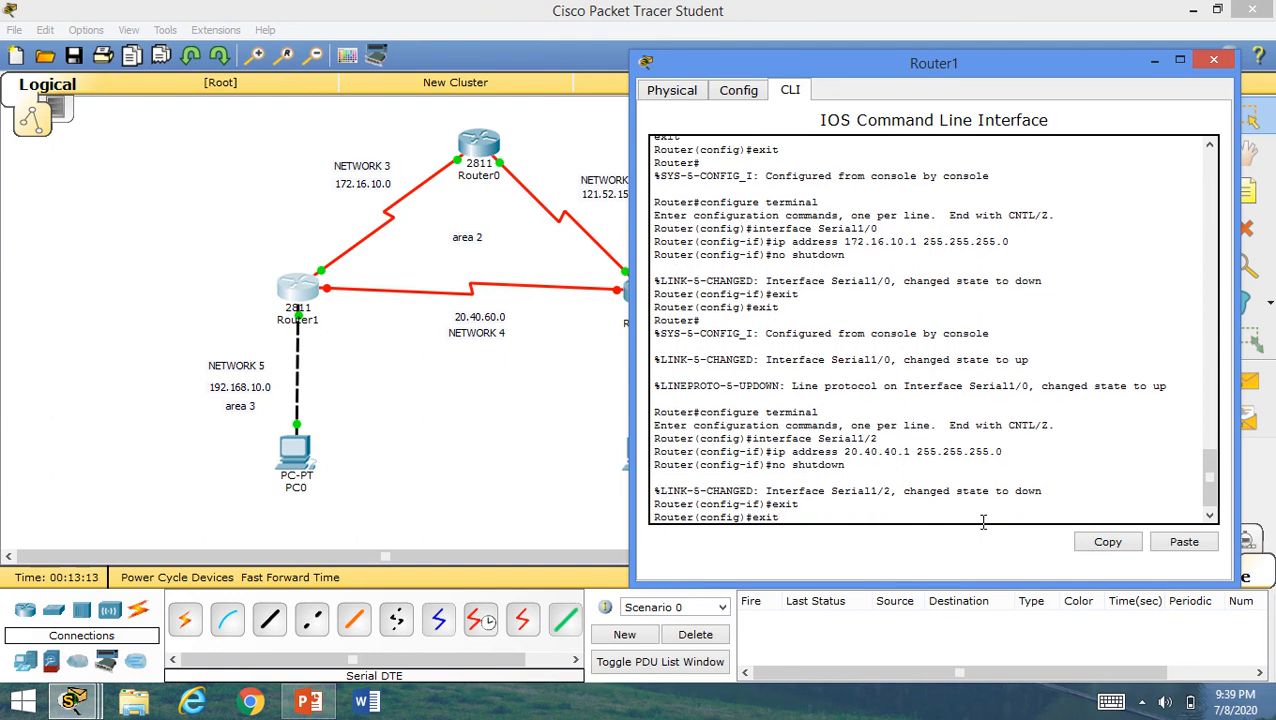
pyautogui.press('Return')
pyautogui.click(1213, 61)
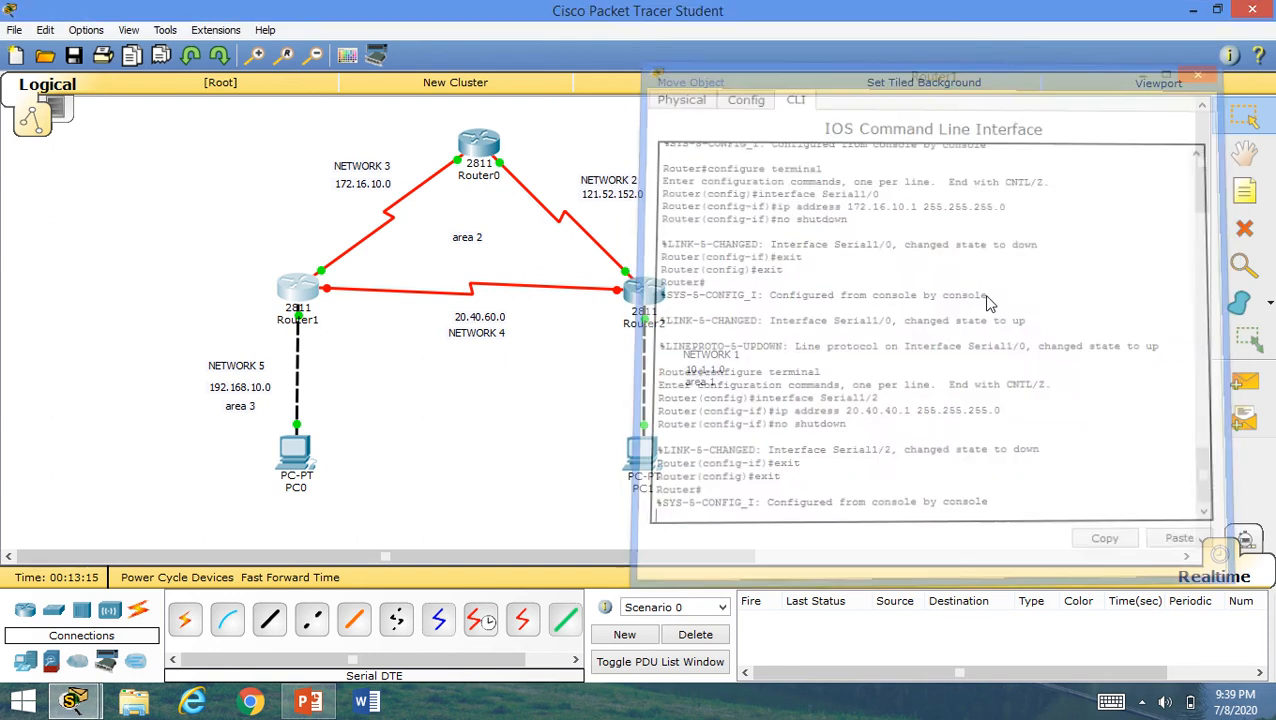
# - Open Router2's command line in interface configuration mode for Serial1/2, the link towards Router1
pyautogui.click(643, 293)
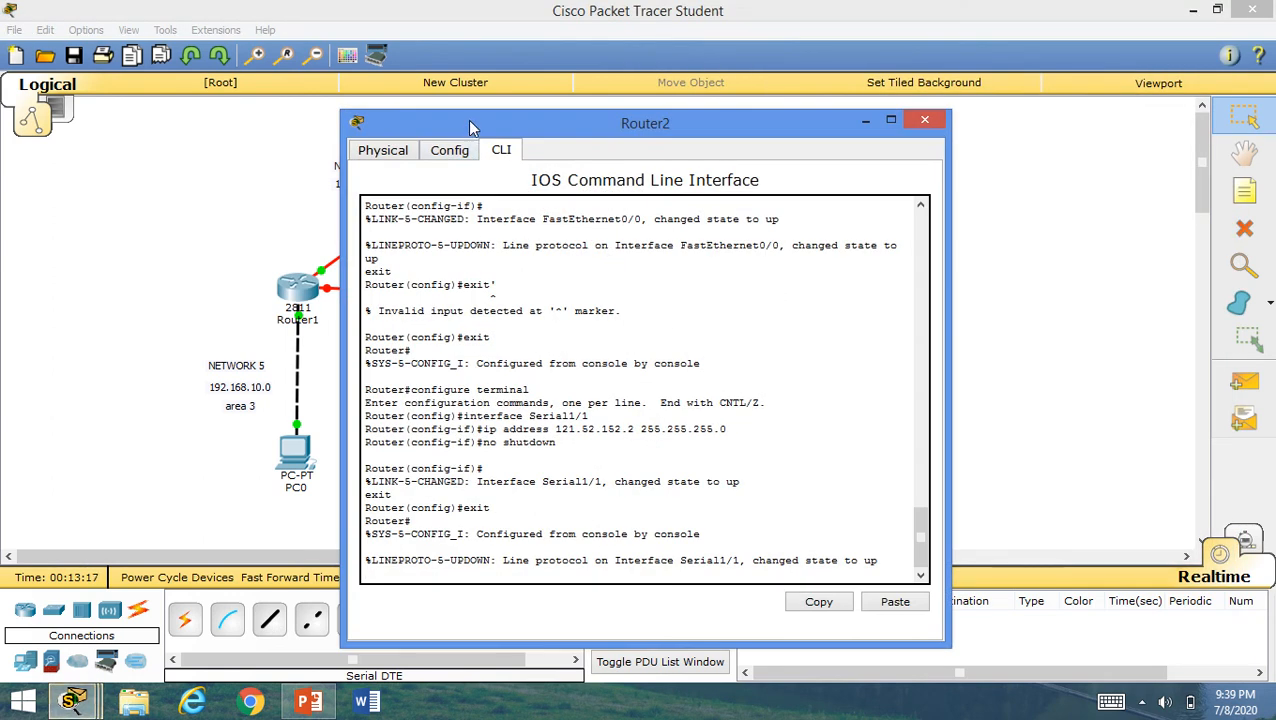
pyautogui.moveTo(472, 127); pyautogui.dragTo(880, 86)
pyautogui.click(856, 109)
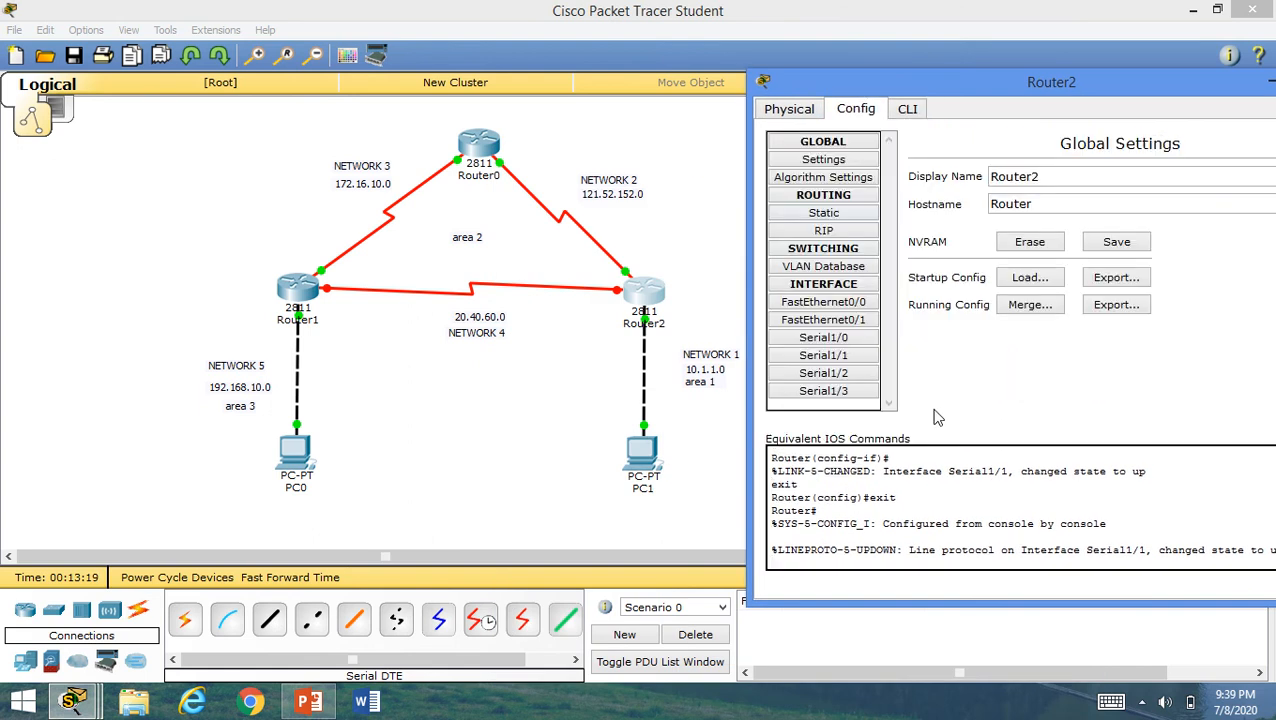
pyautogui.click(836, 373)
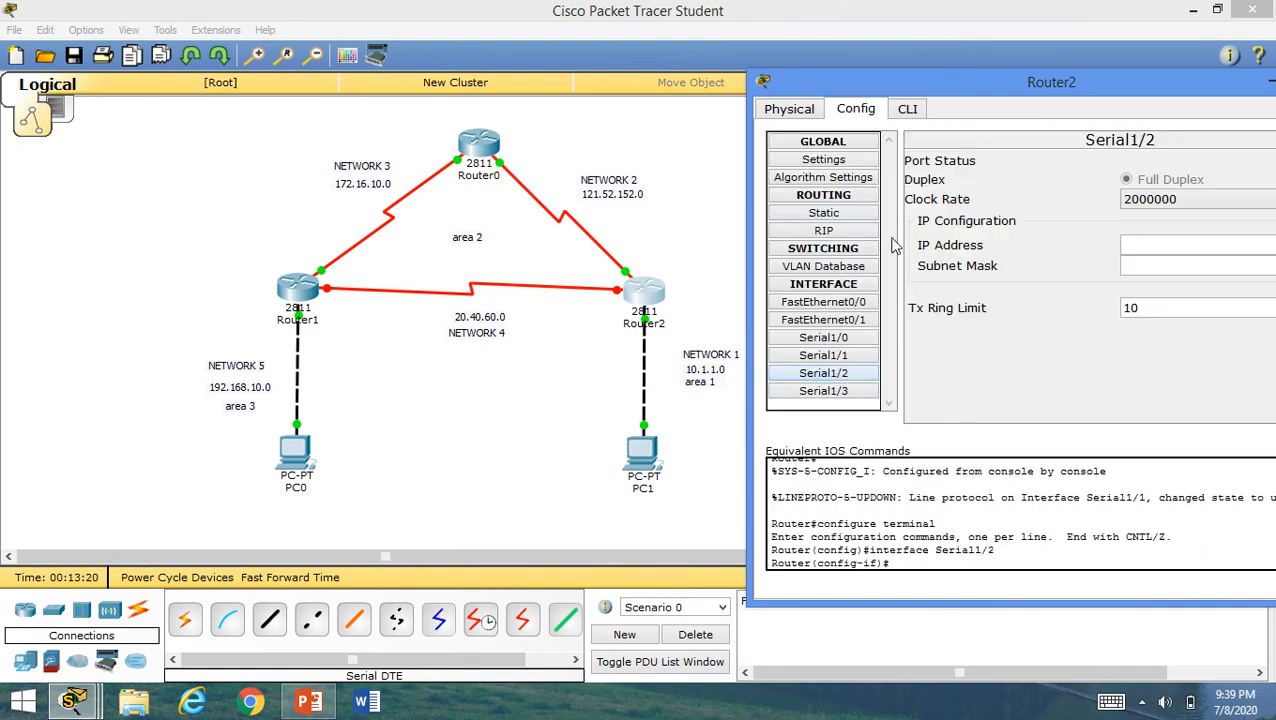
pyautogui.click(906, 115)
# - Assign IP address 20.40.60.2 with mask 255.255.255.0 to Router2's Serial1/2 and enable it with no shutdown
pyautogui.write('ip')
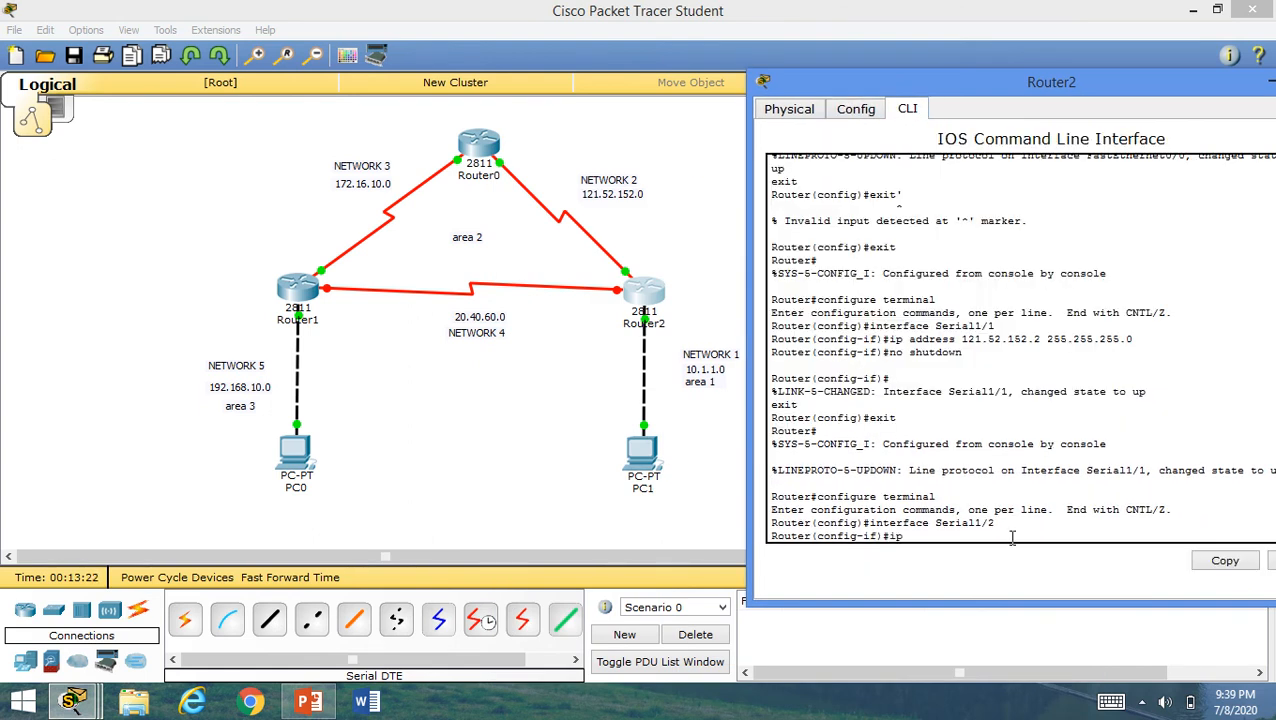
pyautogui.write(' address 20.40.60.2 255.255.')
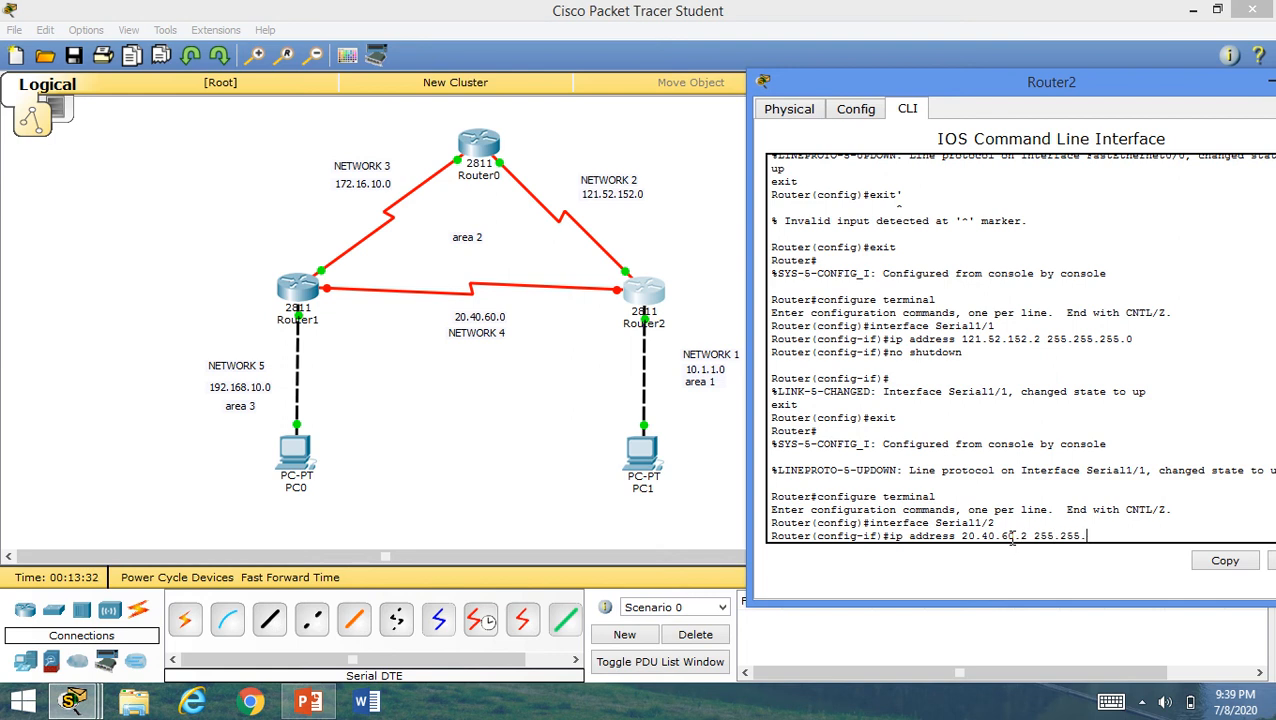
pyautogui.write('255.0')
pyautogui.press('Return')
pyautogui.write('no shut')
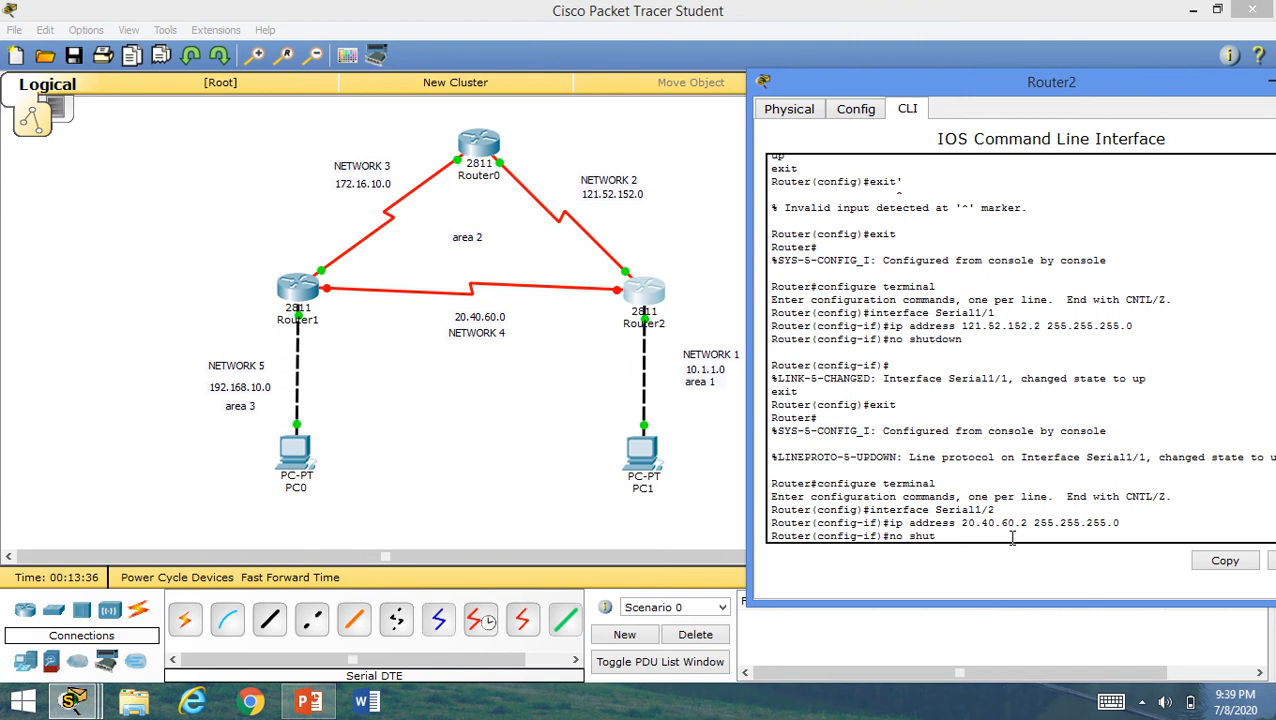
pyautogui.write('down')
pyautogui.press('Return')
# - Leave Router2's Serial1/2 interface mode and global configuration mode, and close the router's window
pyautogui.write('e')
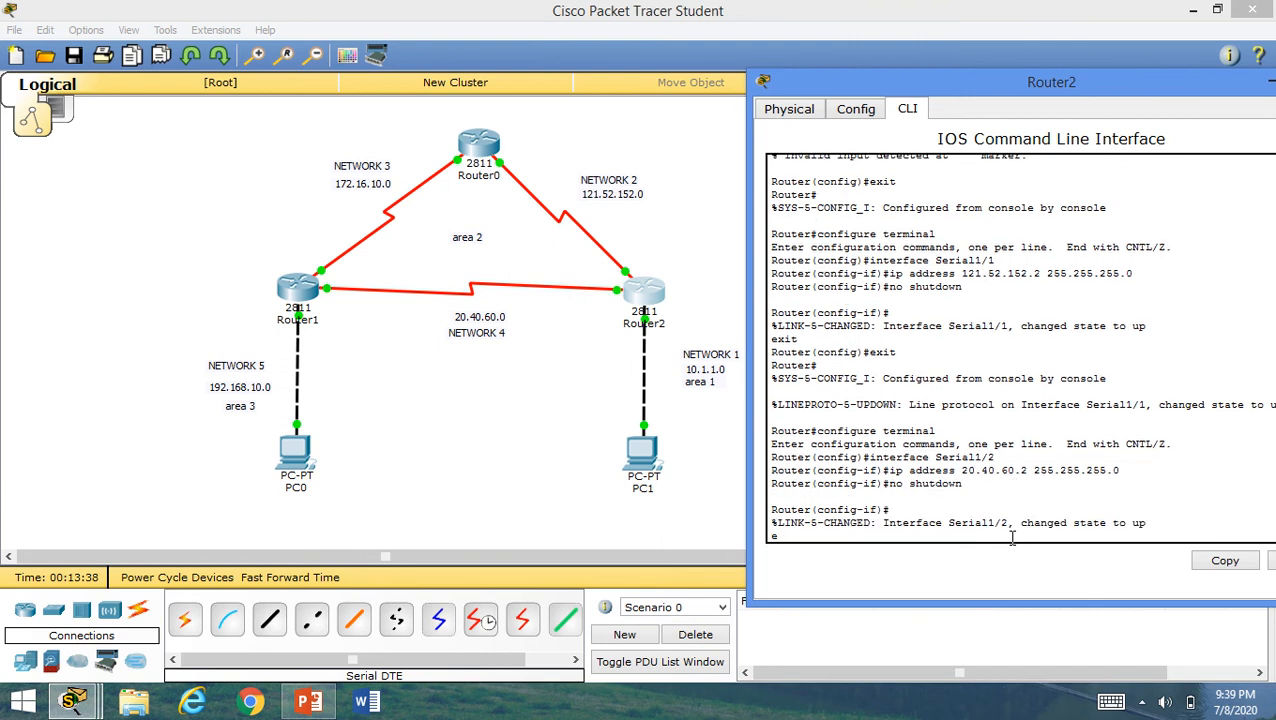
pyautogui.write('xit')
pyautogui.press('Return')
pyautogui.write('exit')
pyautogui.press('Return')
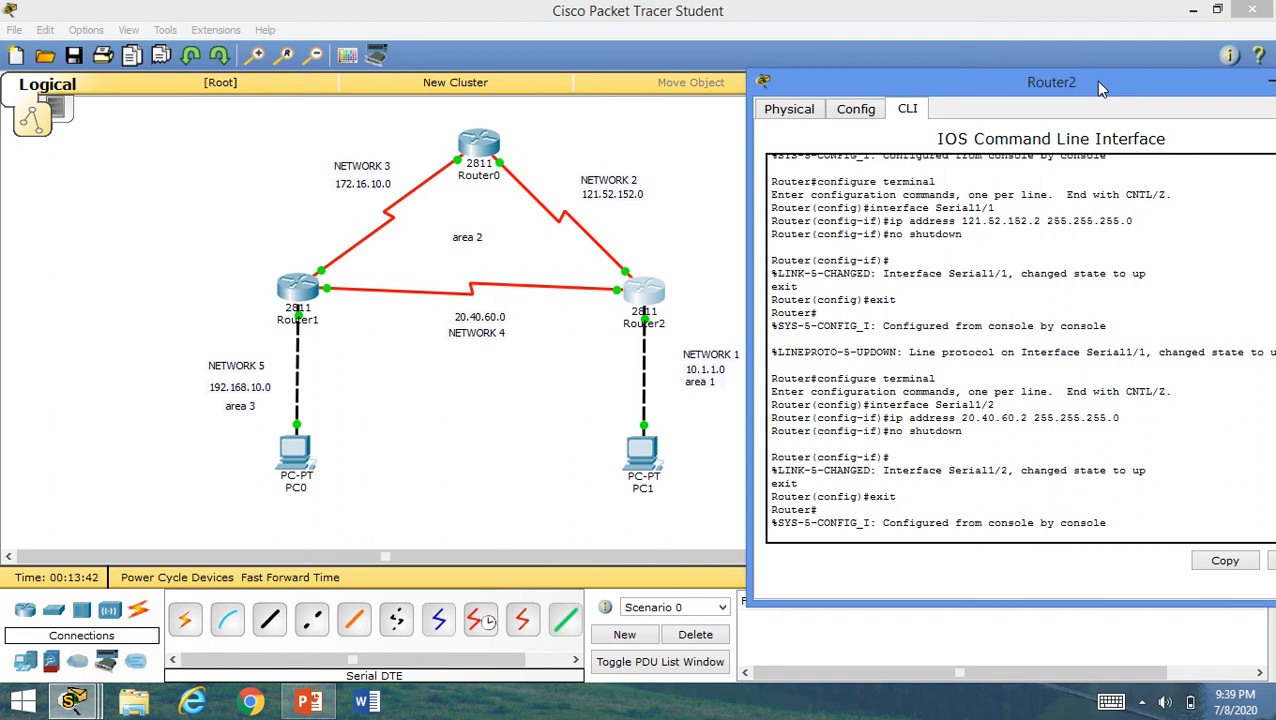
pyautogui.moveTo(1100, 89); pyautogui.dragTo(966, 109)
pyautogui.click(1208, 102)
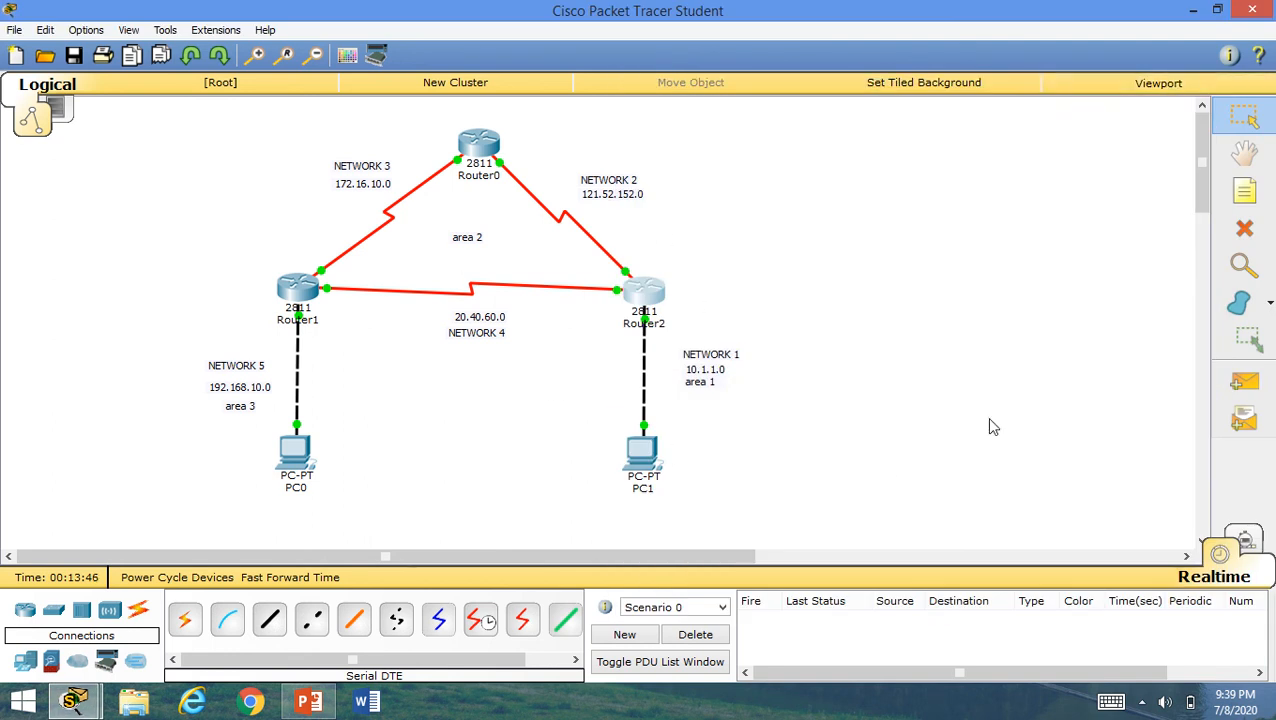
# - Send a simple PDU from PC1 to Router2 to test their connectivity
pyautogui.click(1244, 382)
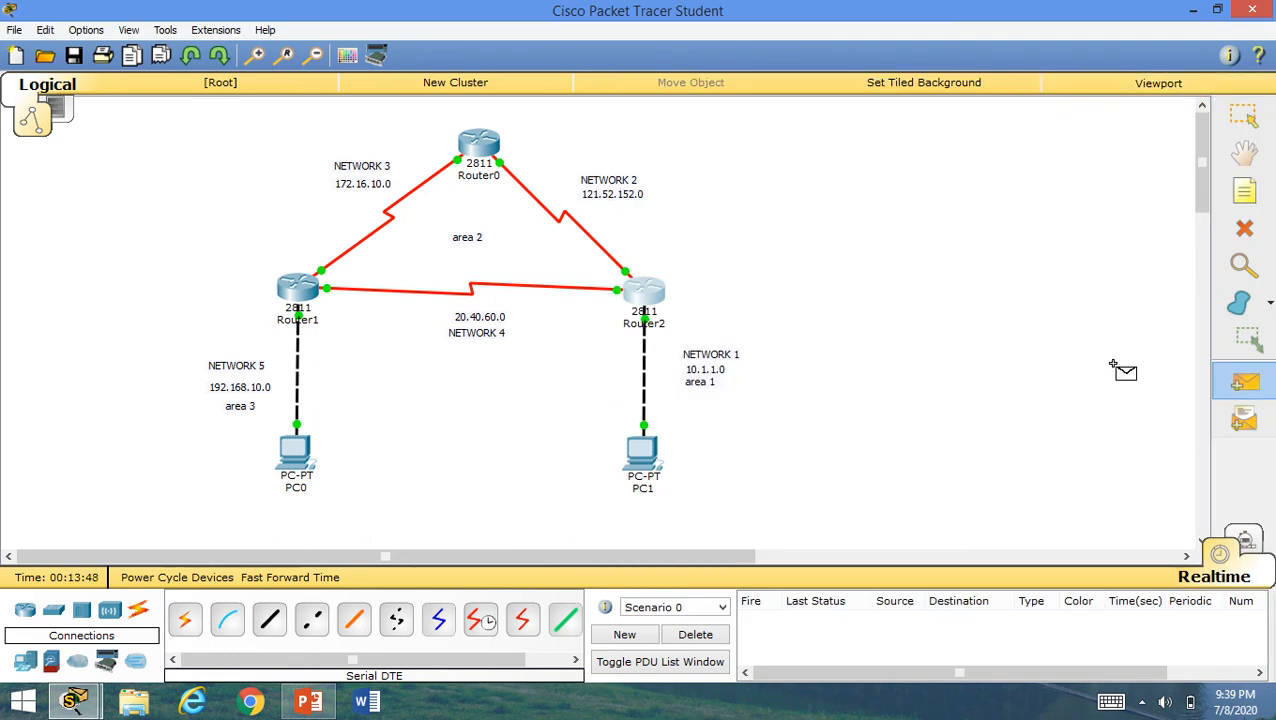
pyautogui.click(643, 456)
pyautogui.click(646, 293)
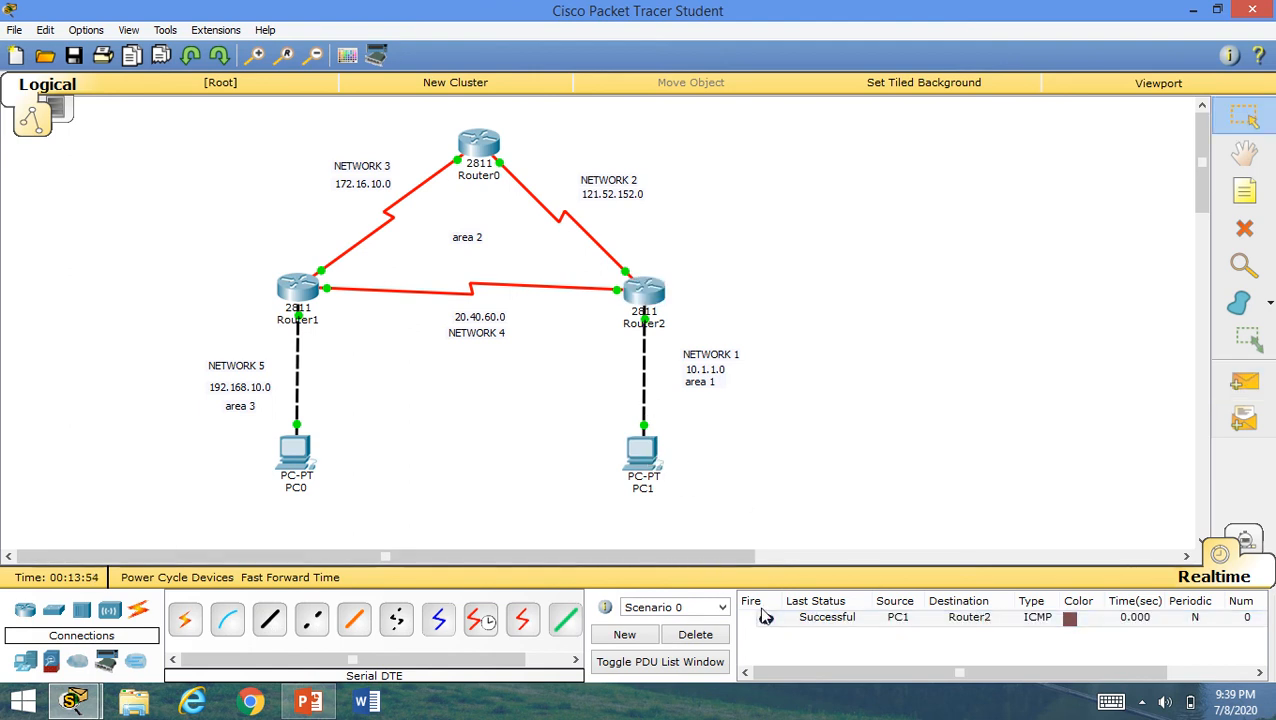
# - Send simple PDUs from Router2 to Router1 and from Router0 to Router2 to test the serial links
pyautogui.click(1240, 381)
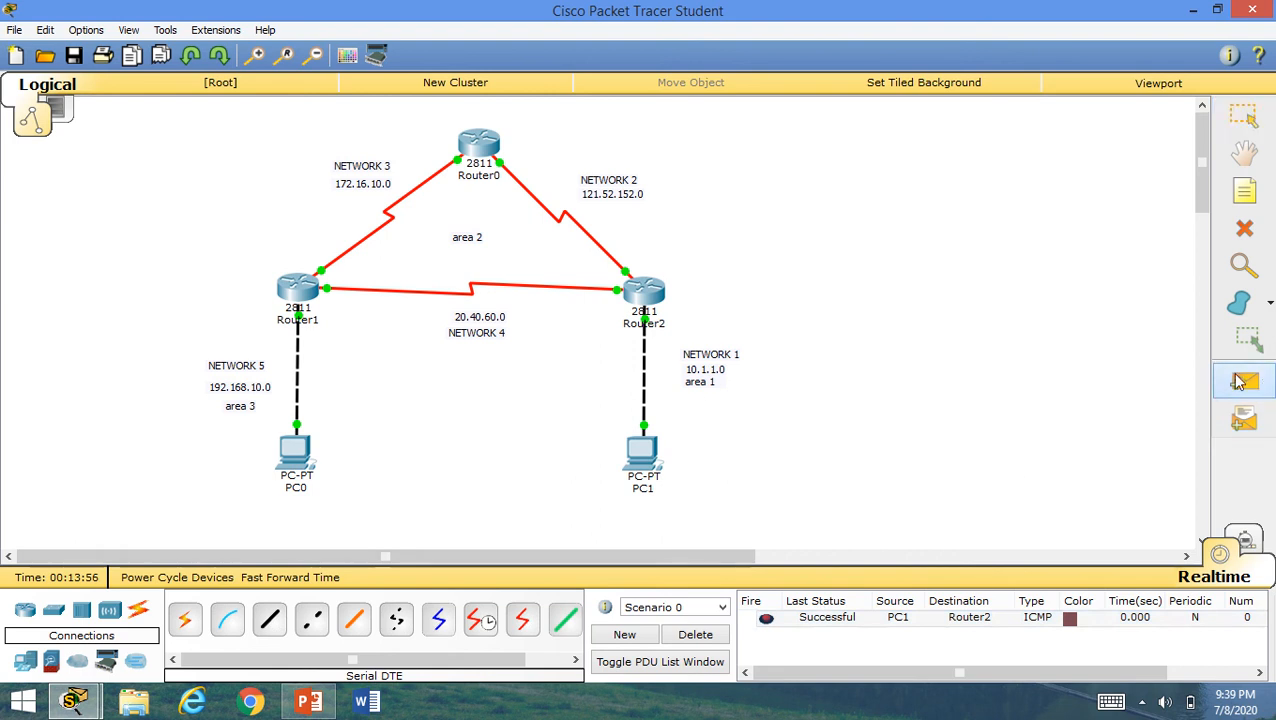
pyautogui.click(648, 288)
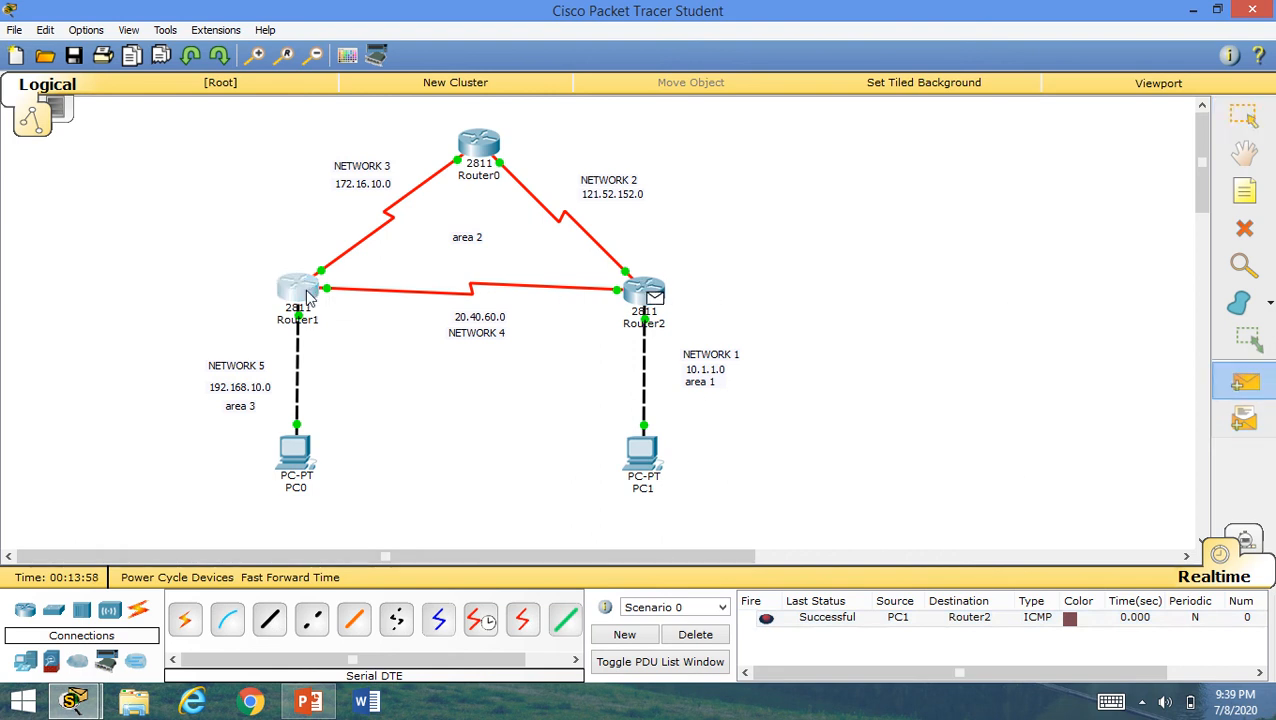
pyautogui.click(308, 293)
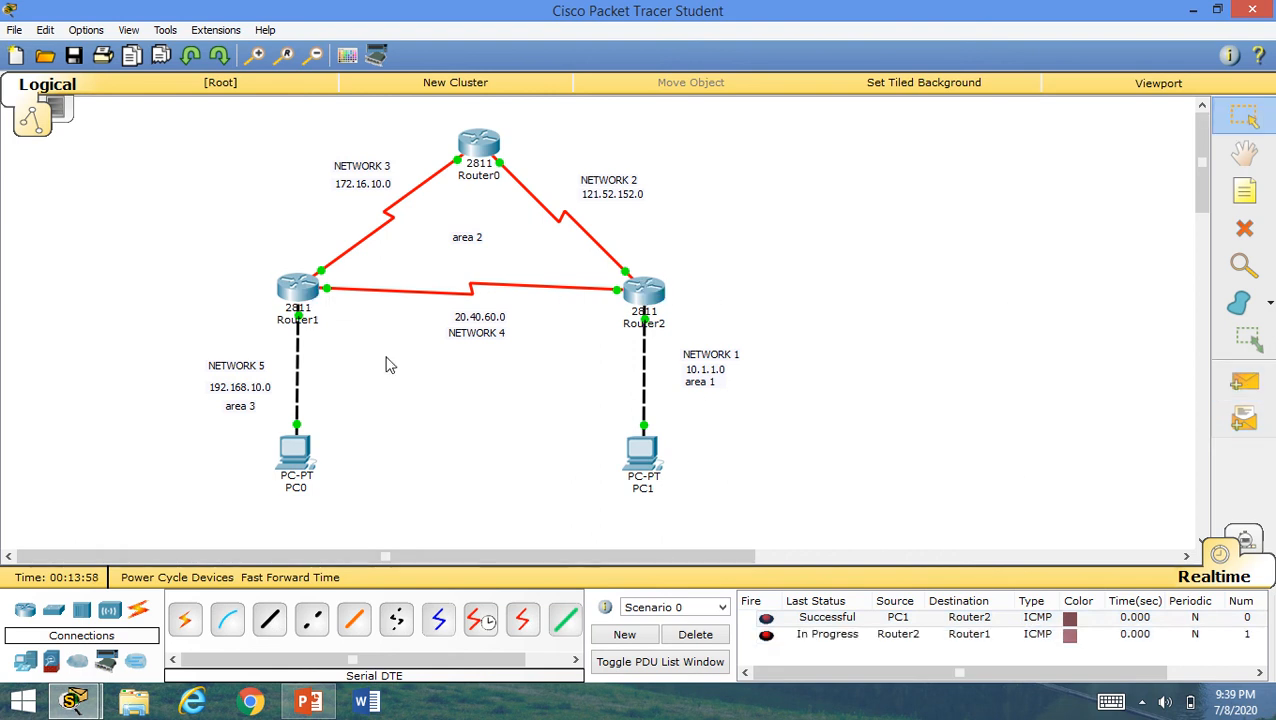
pyautogui.click(1248, 395)
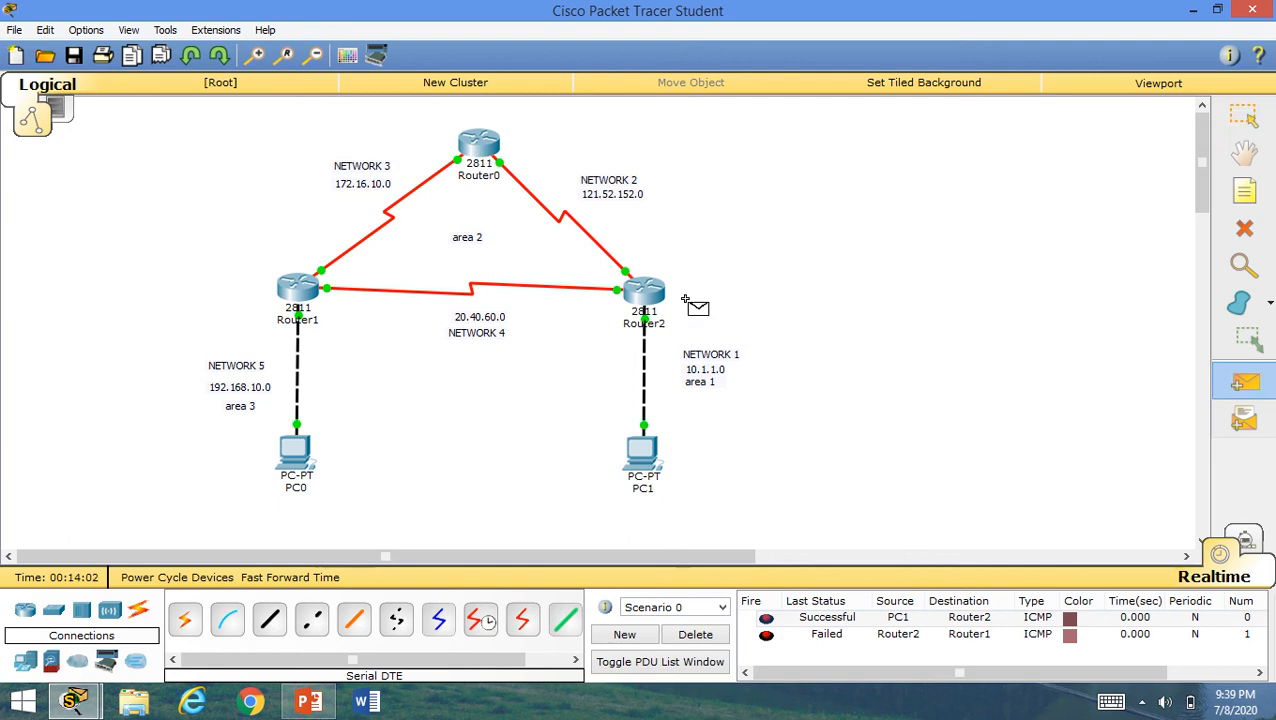
pyautogui.click(480, 145)
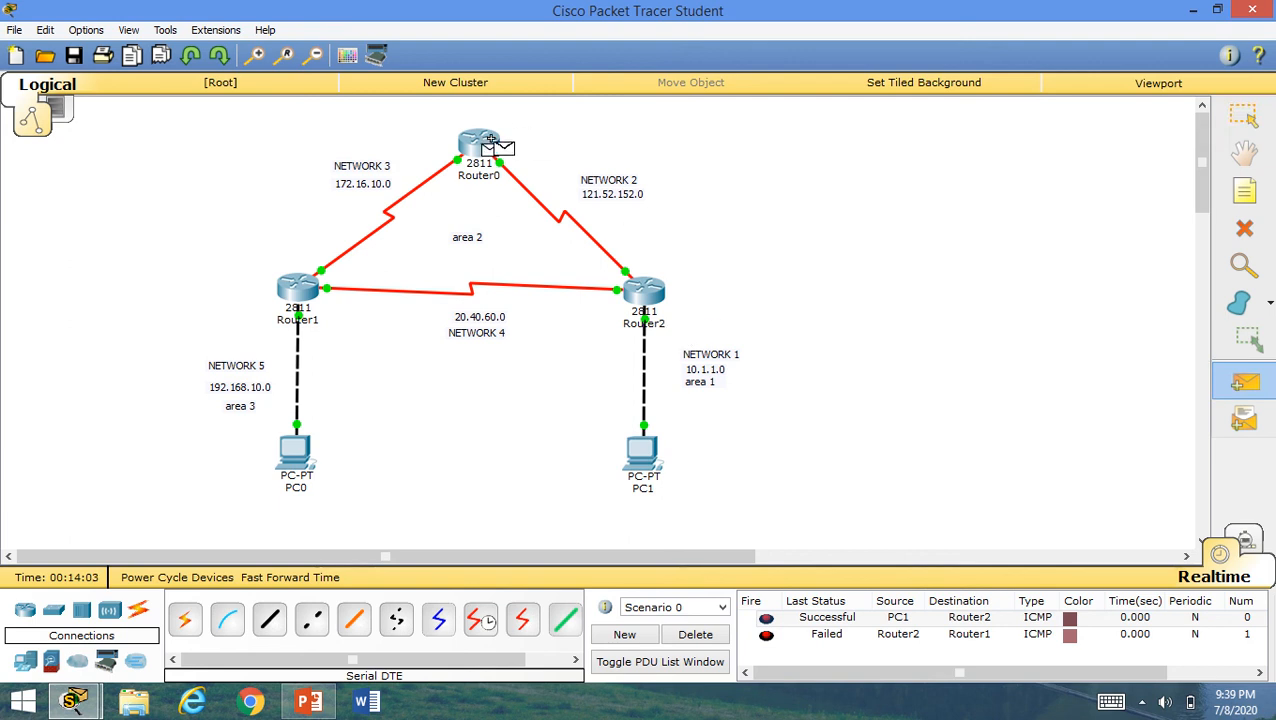
pyautogui.click(645, 295)
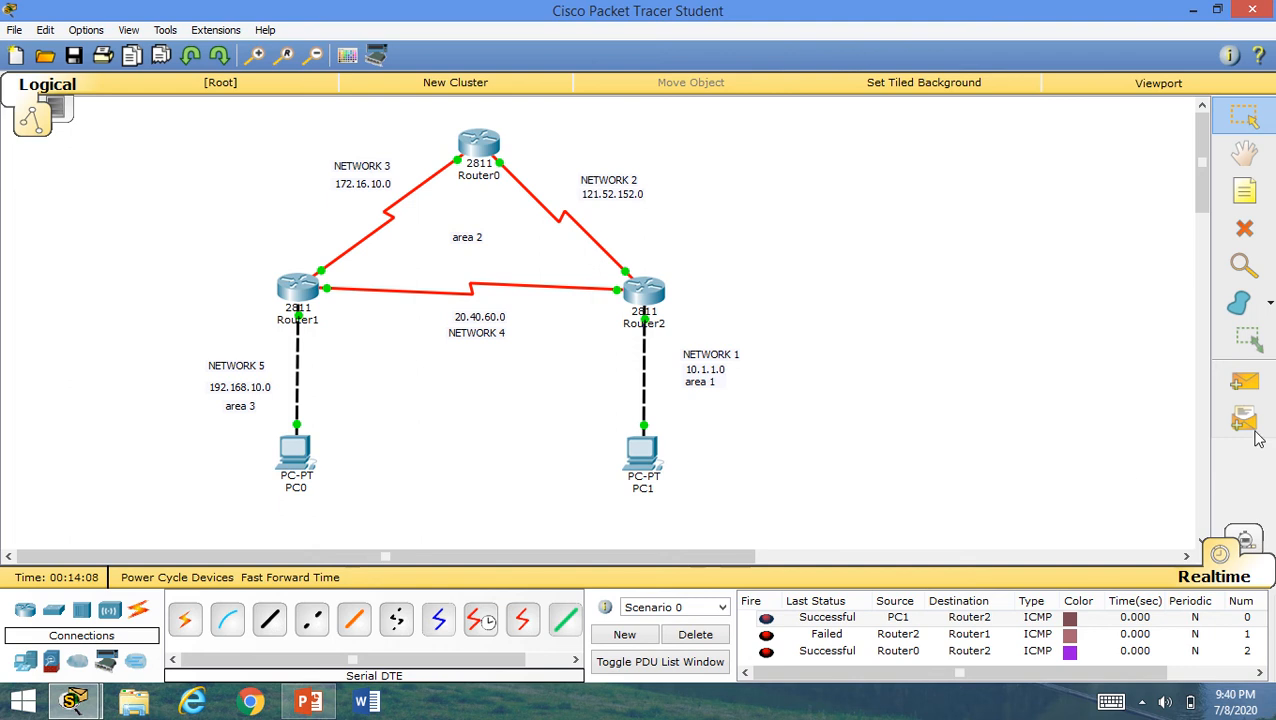
# - Send simple PDUs from Router1 to Router0 and from PC0 to Router1, and check their status in the PDU list
pyautogui.click(1266, 392)
pyautogui.click(300, 288)
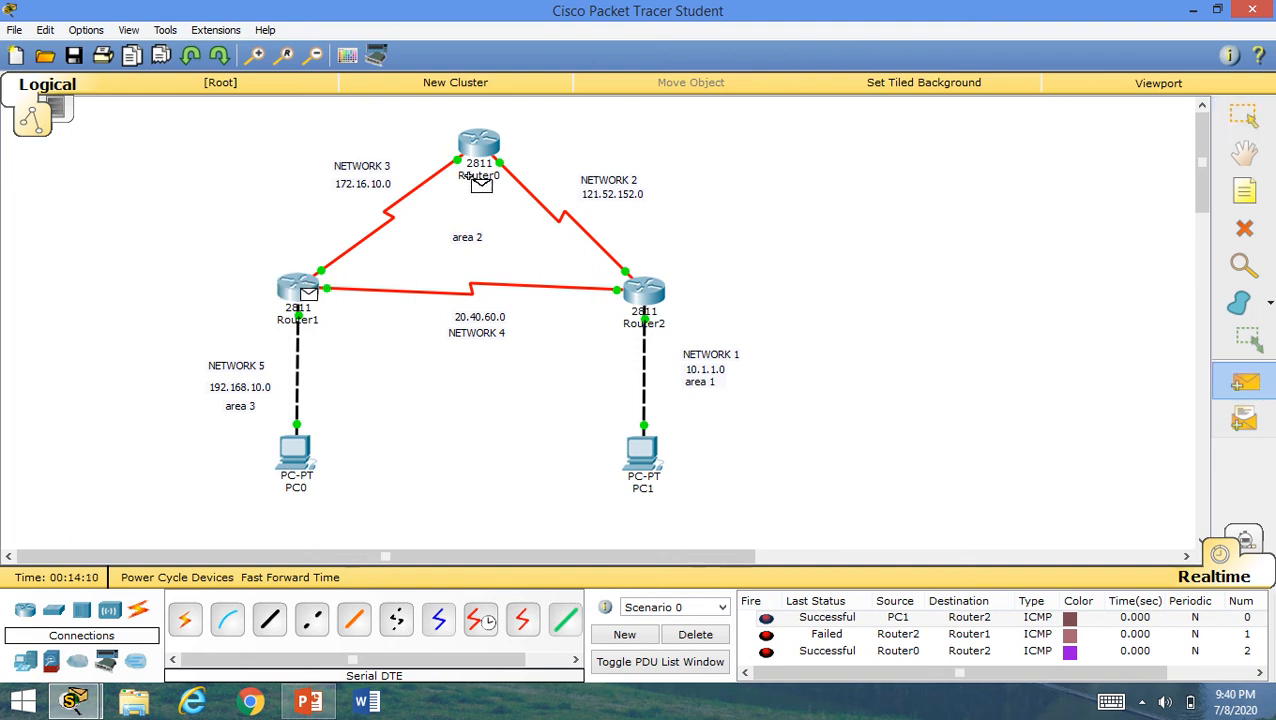
pyautogui.click(478, 145)
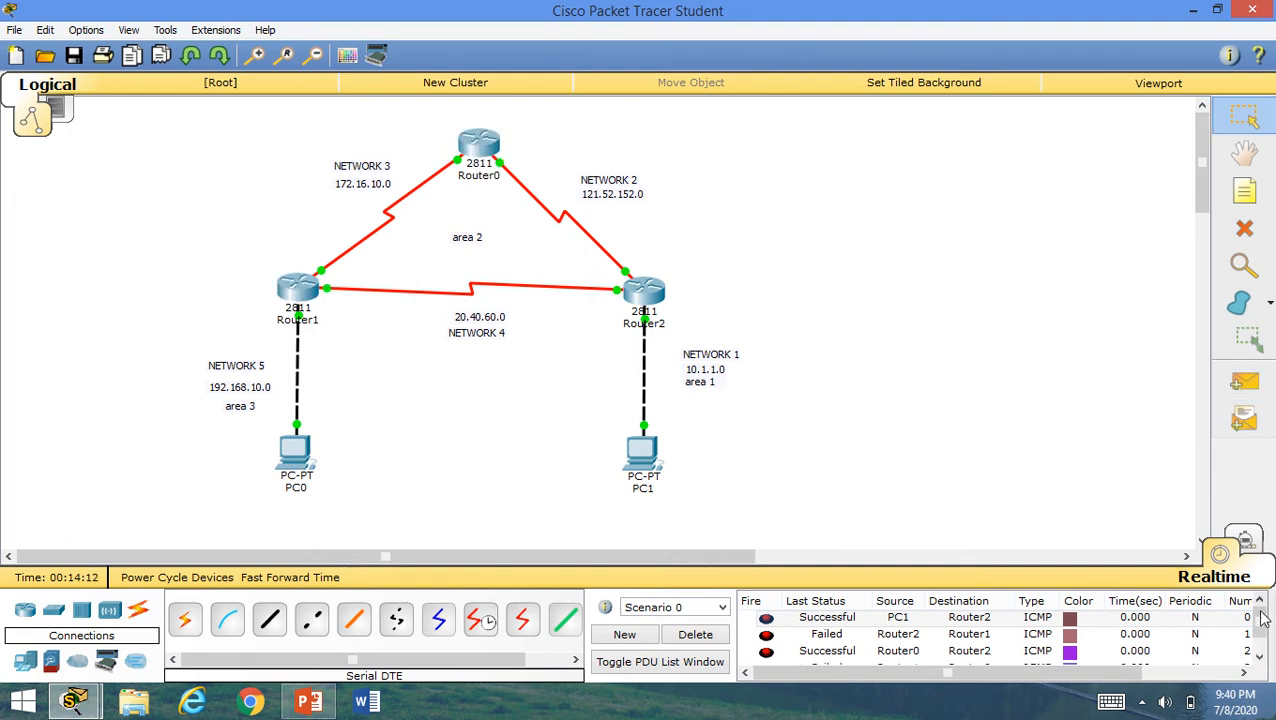
pyautogui.scroll(-1, 1264, 624)
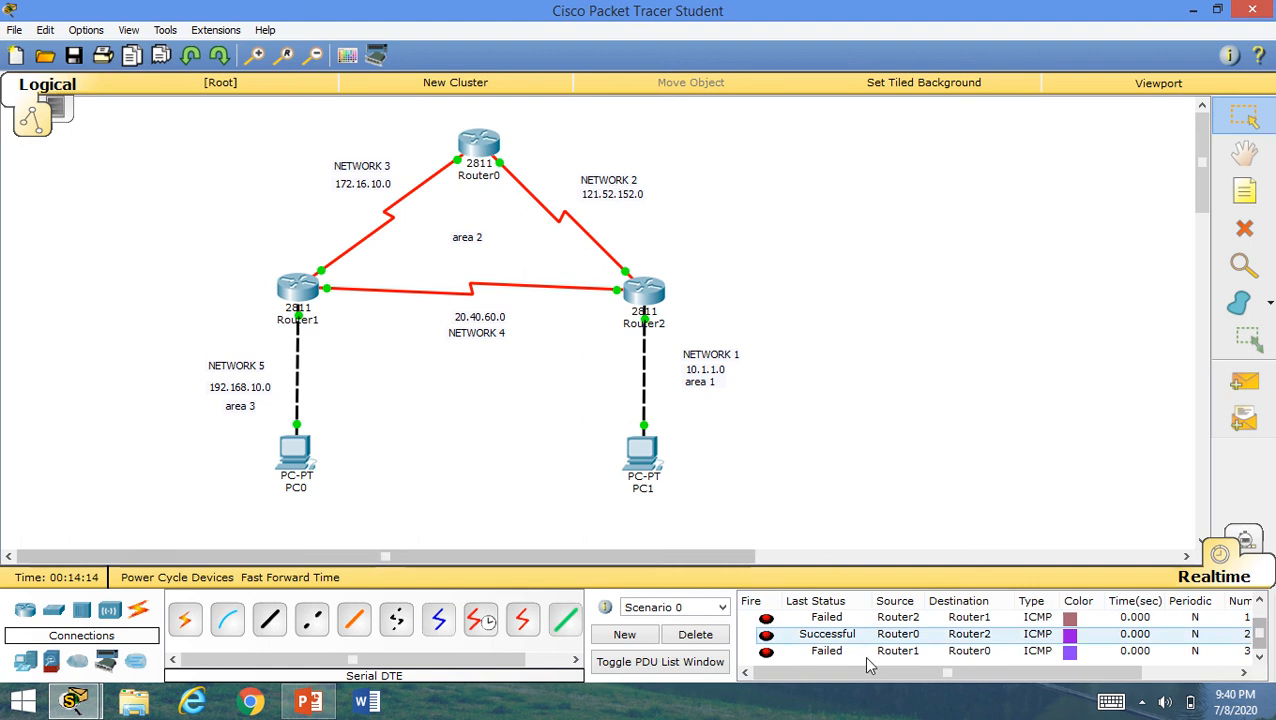
pyautogui.click(1244, 381)
pyautogui.click(295, 470)
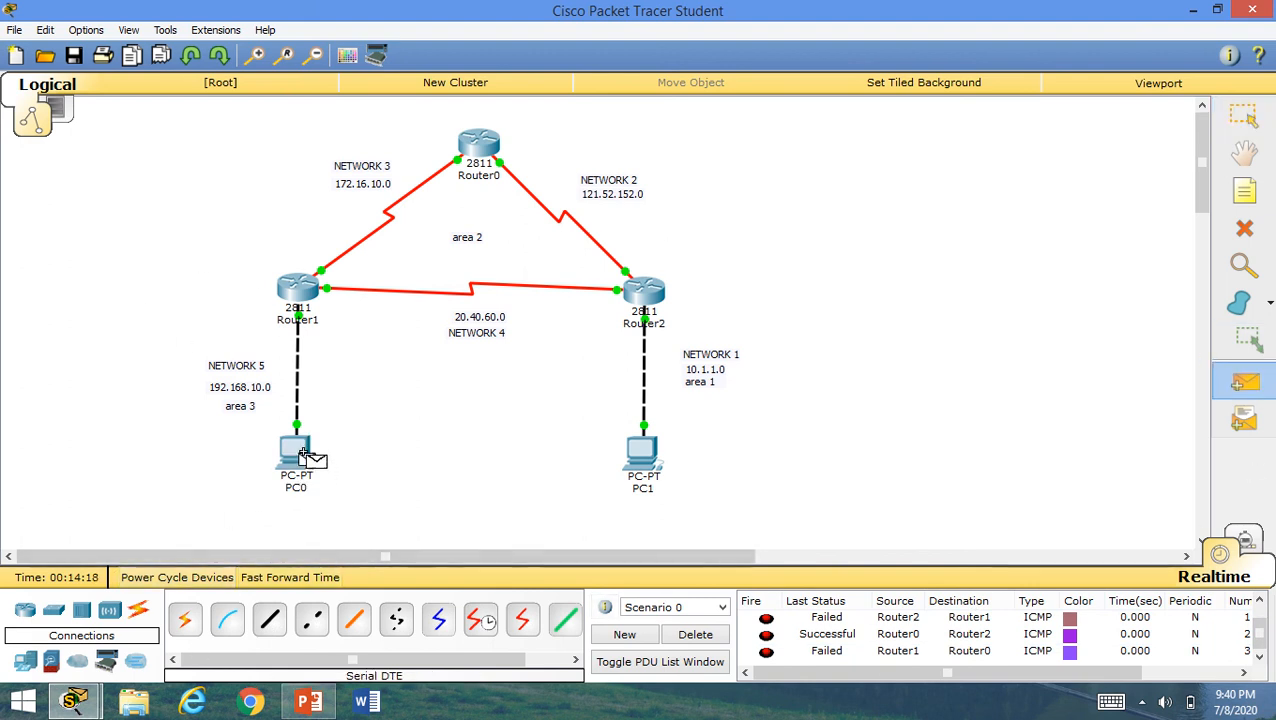
pyautogui.click(298, 300)
pyautogui.scroll(-2, 1262, 640)
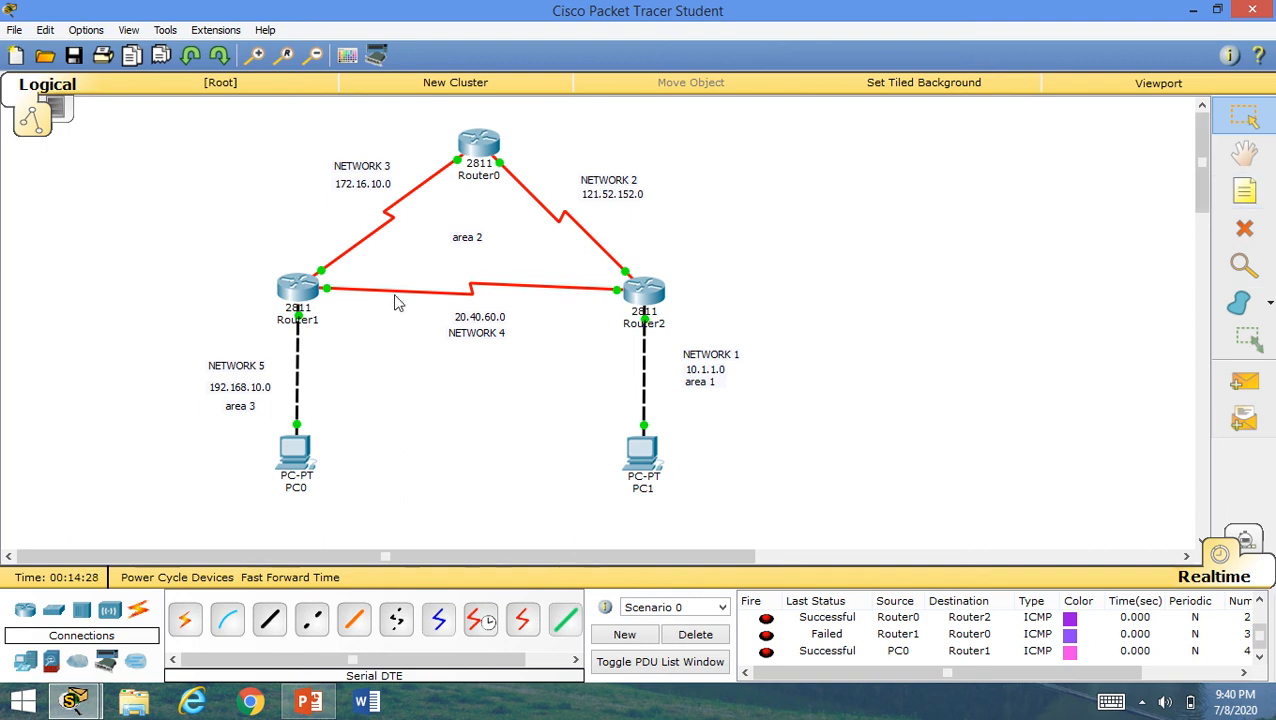
# - Open Router1's command line beside the topology, enter global configuration mode and start OSPF process 1
pyautogui.click(296, 292)
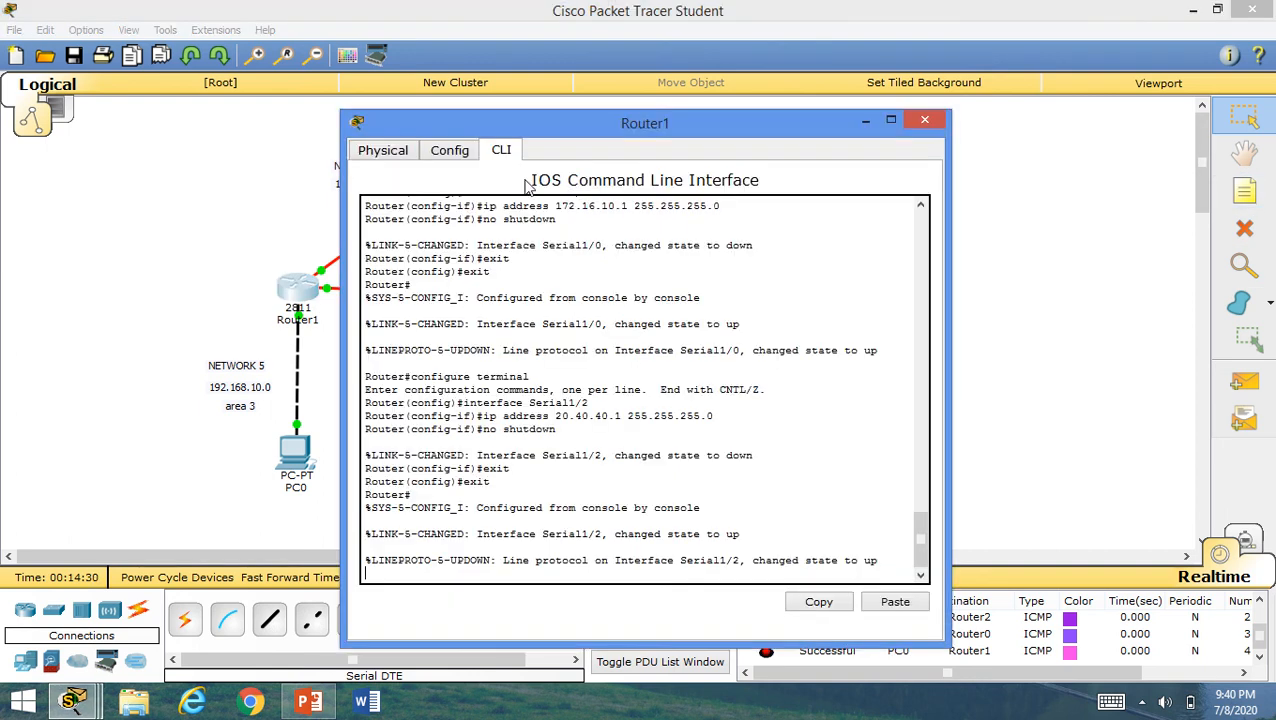
pyautogui.moveTo(530, 133); pyautogui.dragTo(794, 43)
pyautogui.click(715, 60)
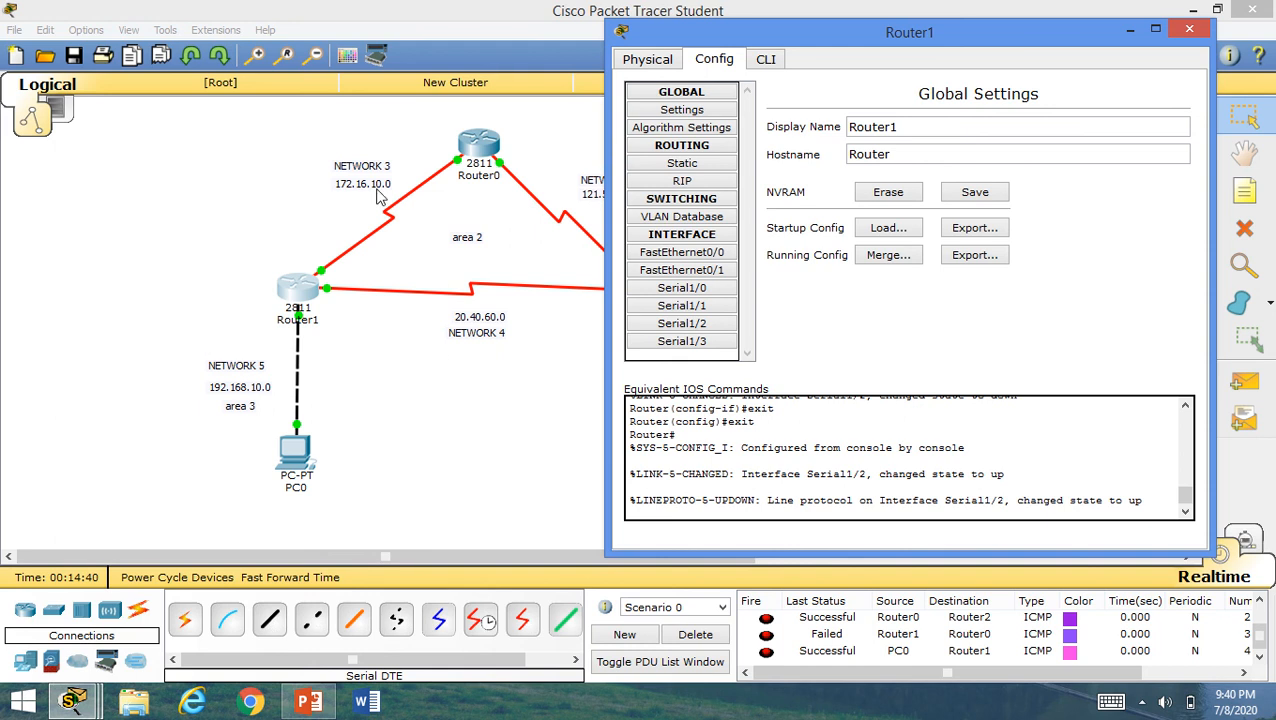
pyautogui.click(762, 61)
pyautogui.press('Return')
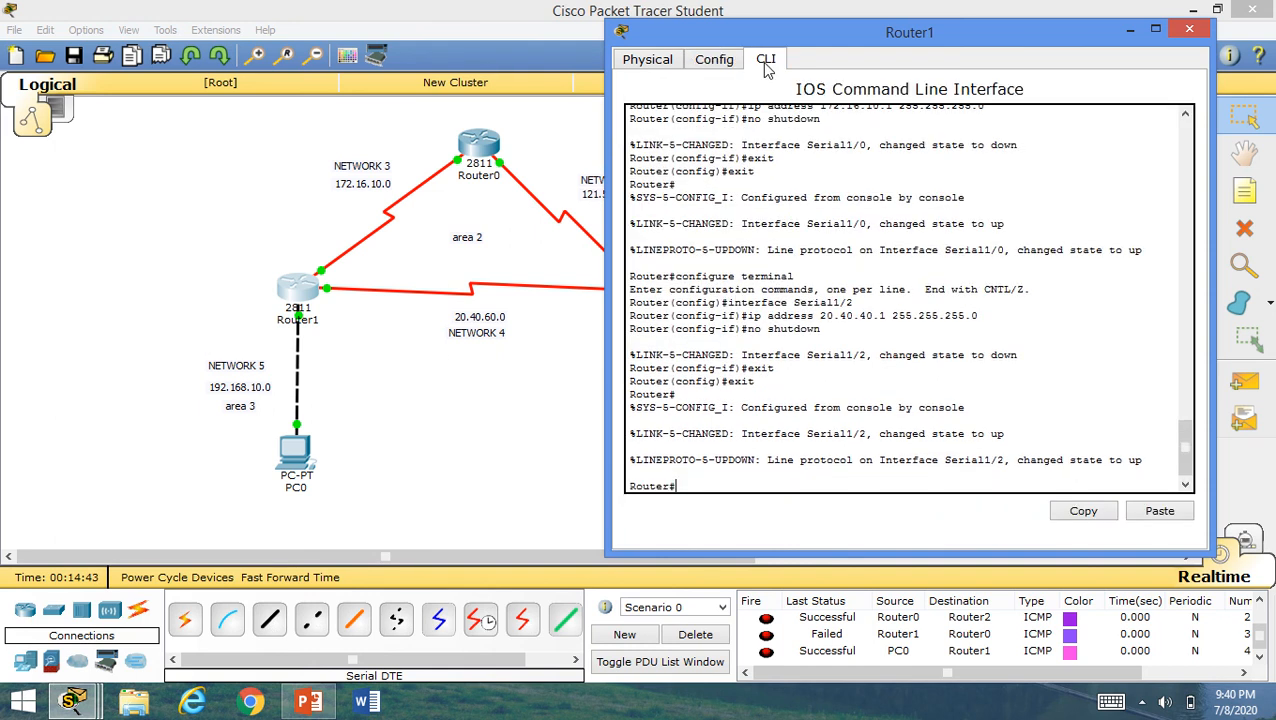
pyautogui.write('config t')
pyautogui.press('Return')
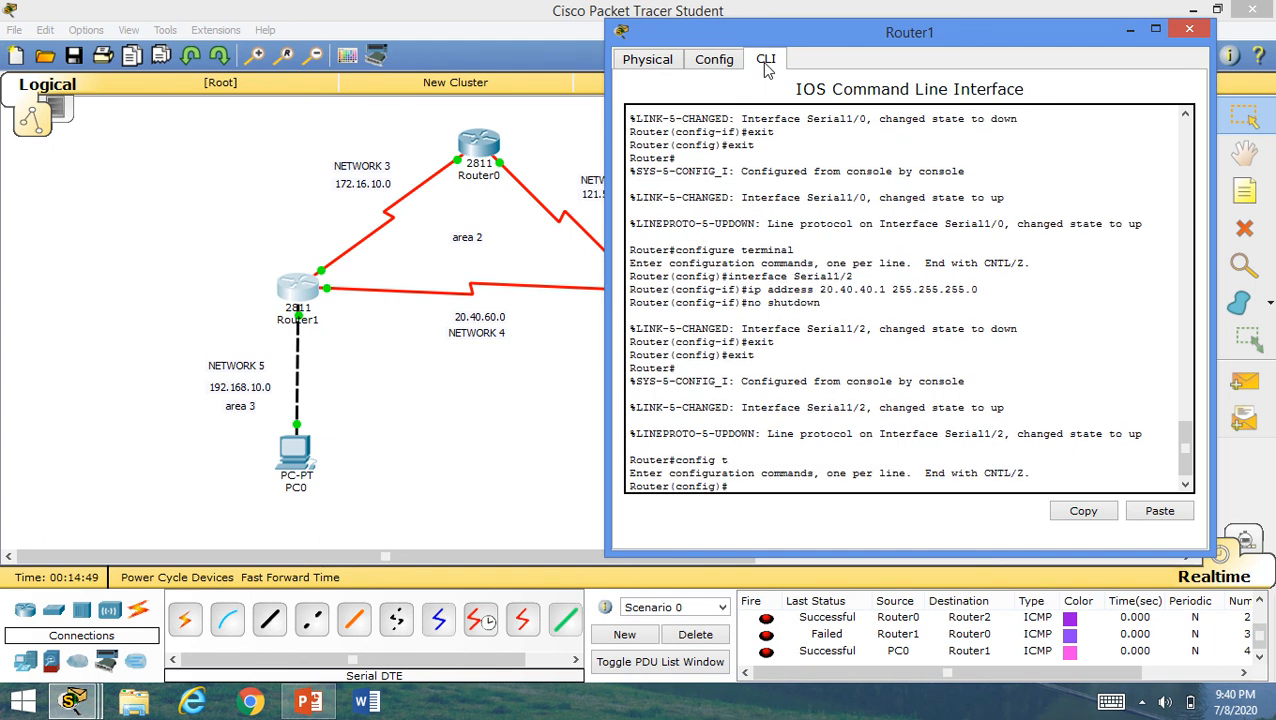
pyautogui.write('router ospf 1')
pyautogui.press('Return')
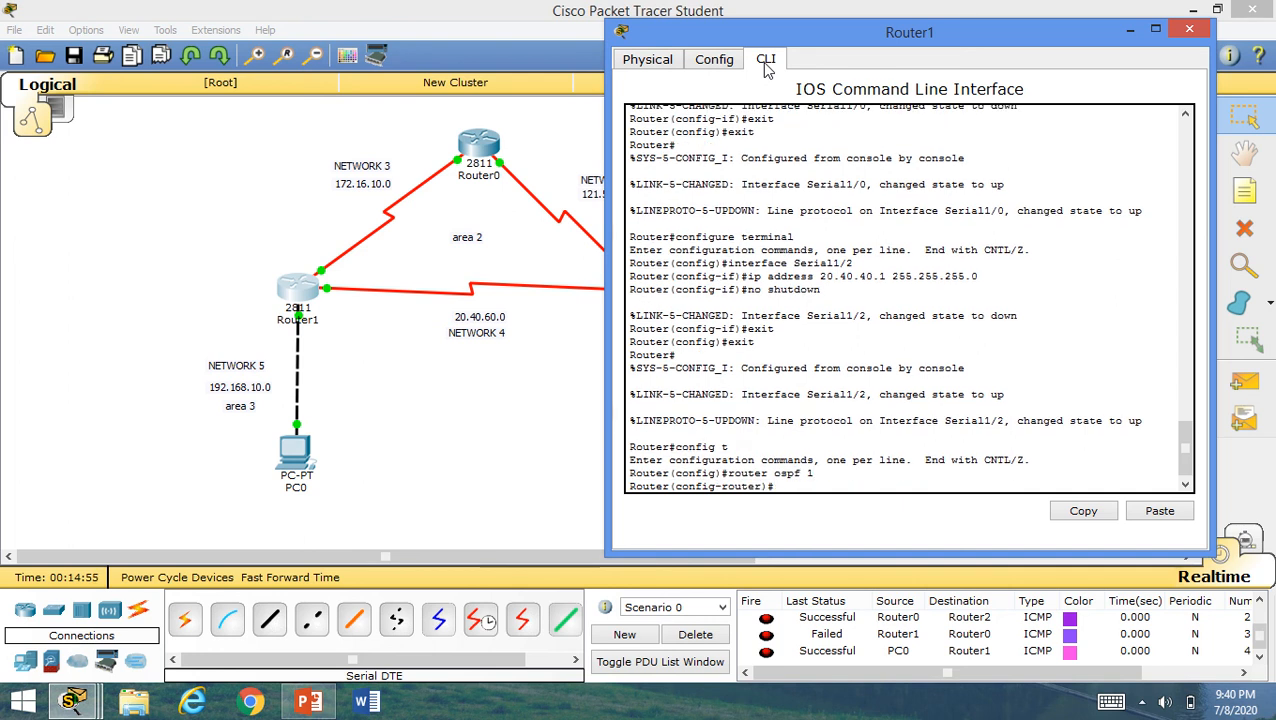
# - Advertise network 192.168.10.0 with wildcard mask 0.0.0.255 in area 3 of Router1's OSPF process
pyautogui.write('network')
pyautogui.write('192.168.10.0')
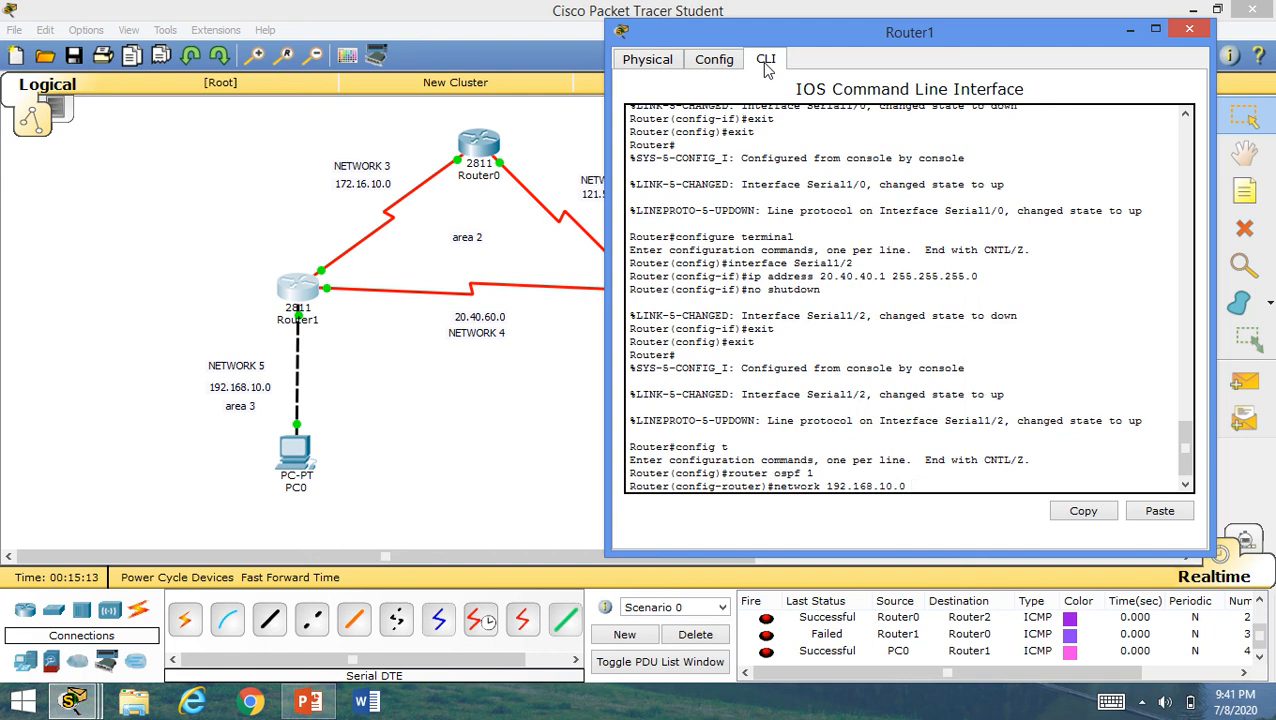
pyautogui.write('0.0.0.255 area')
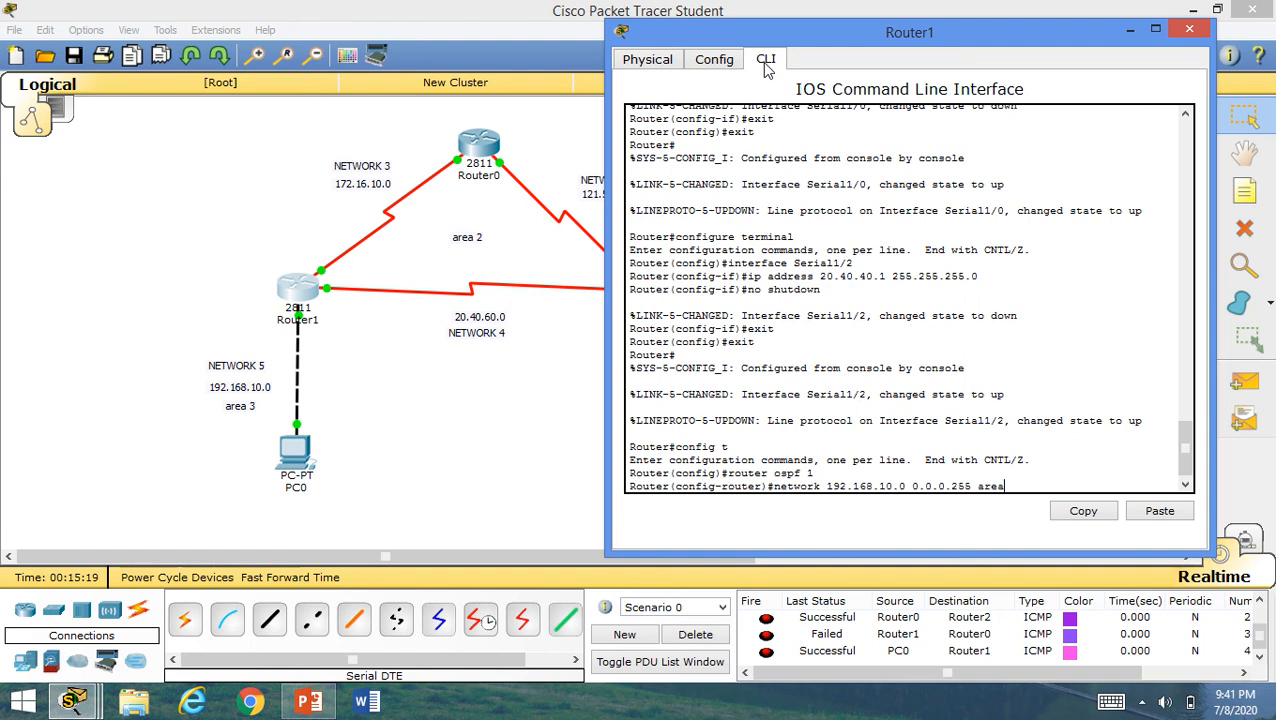
pyautogui.write(' 3')
pyautogui.press('Return')
# - Advertise networks 20.40.60.0 and 172.16.10.0, both with wildcard mask 0.0.0.255, in area 2 of Router1's OSPF process
pyautogui.write('netw')
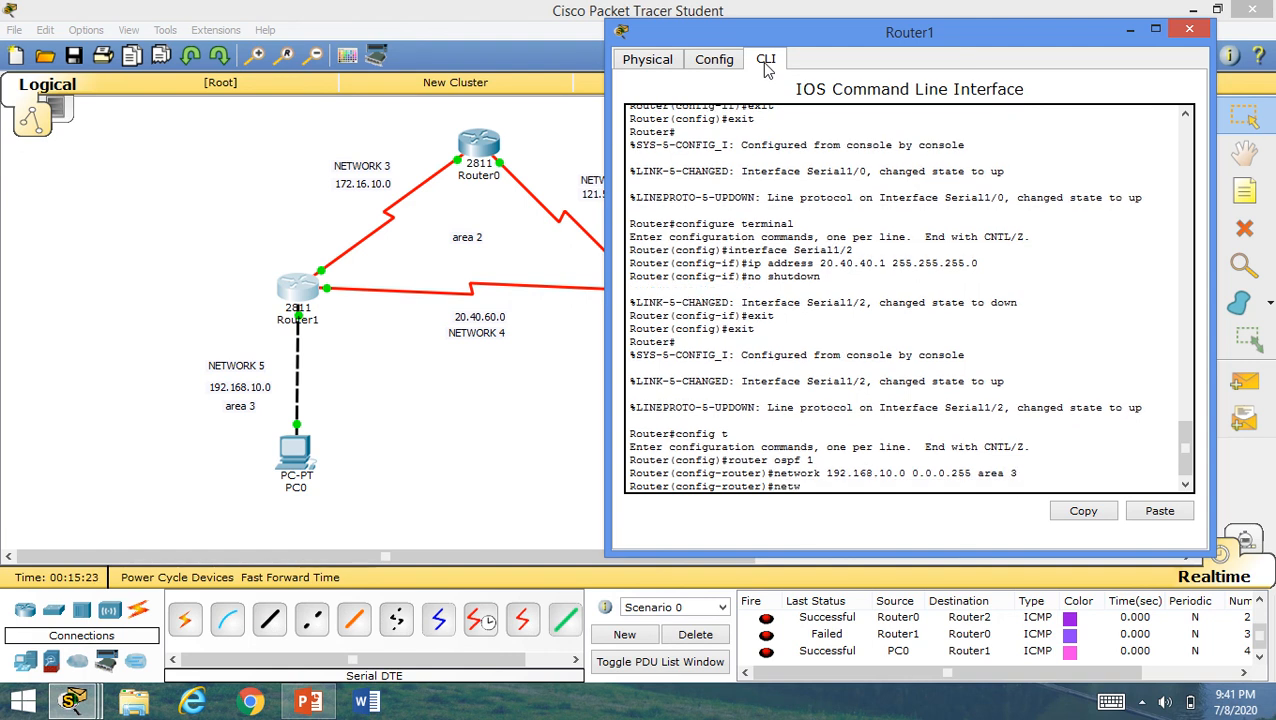
pyautogui.write('ork 20.40.60.')
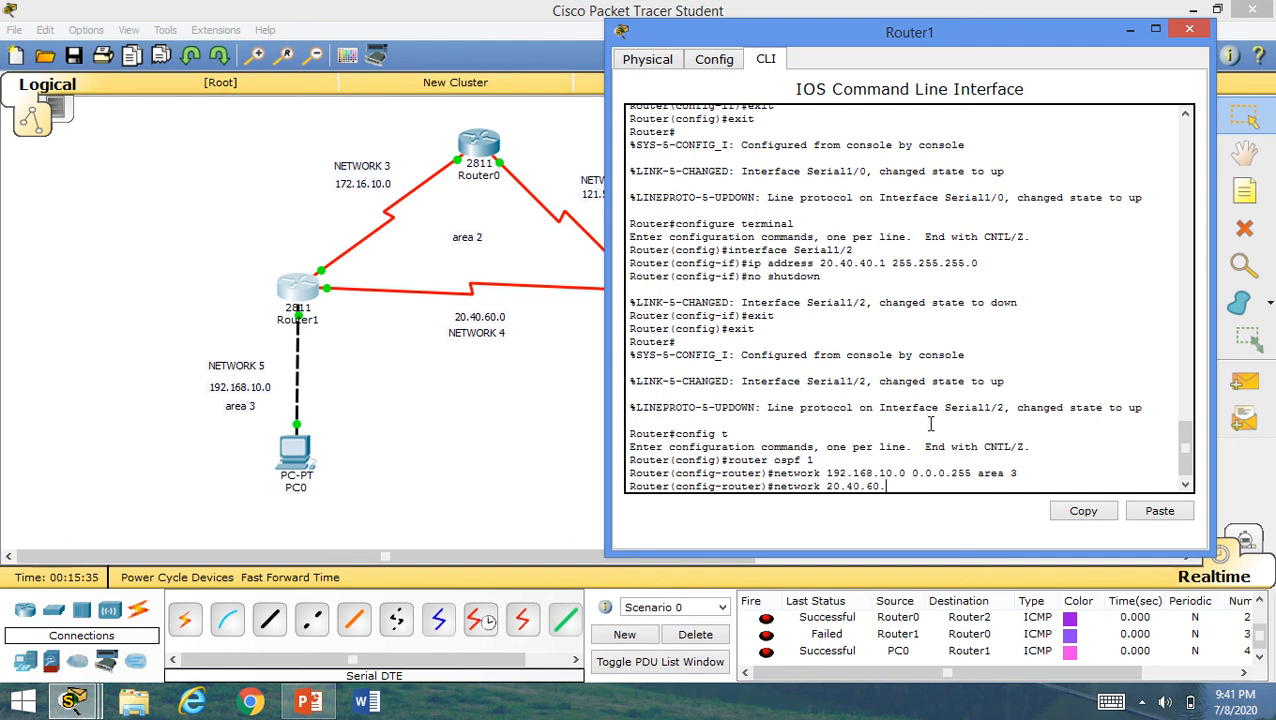
pyautogui.write('0 0.0.0.255 area 2')
pyautogui.press('Return')
pyautogui.write('network')
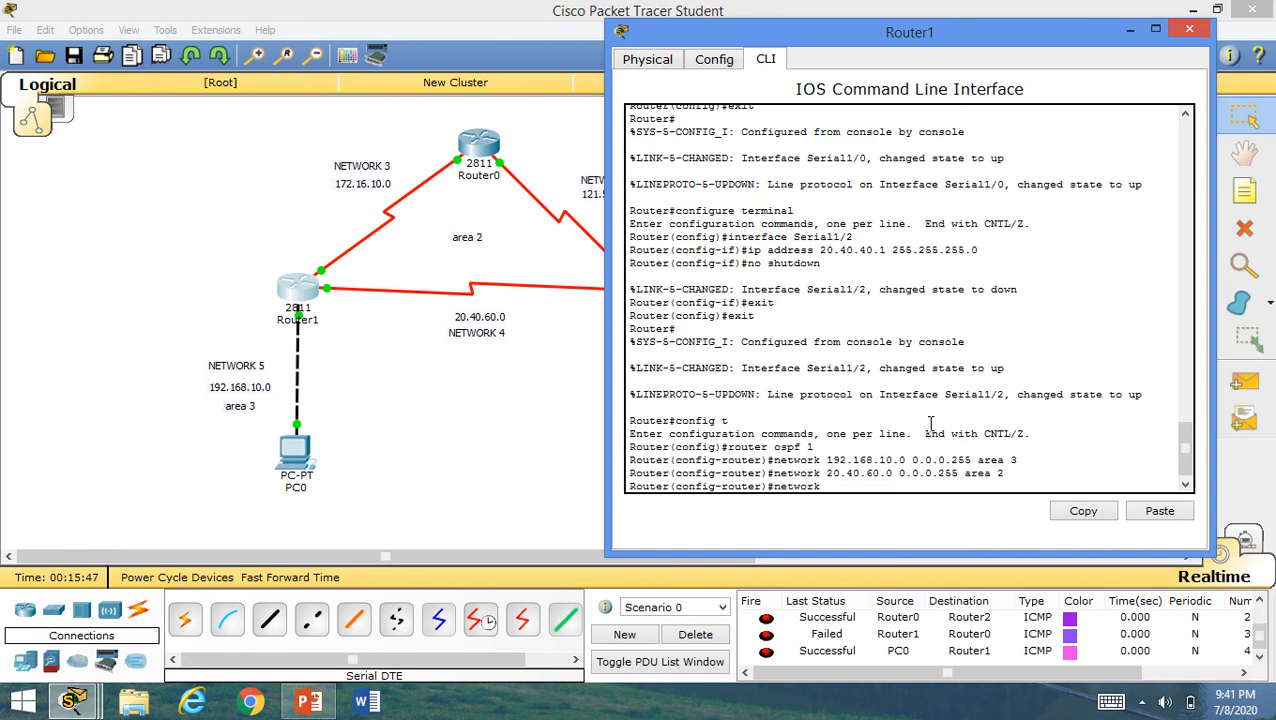
pyautogui.write(' 172.16.10.0 0.0.0.255 area 2')
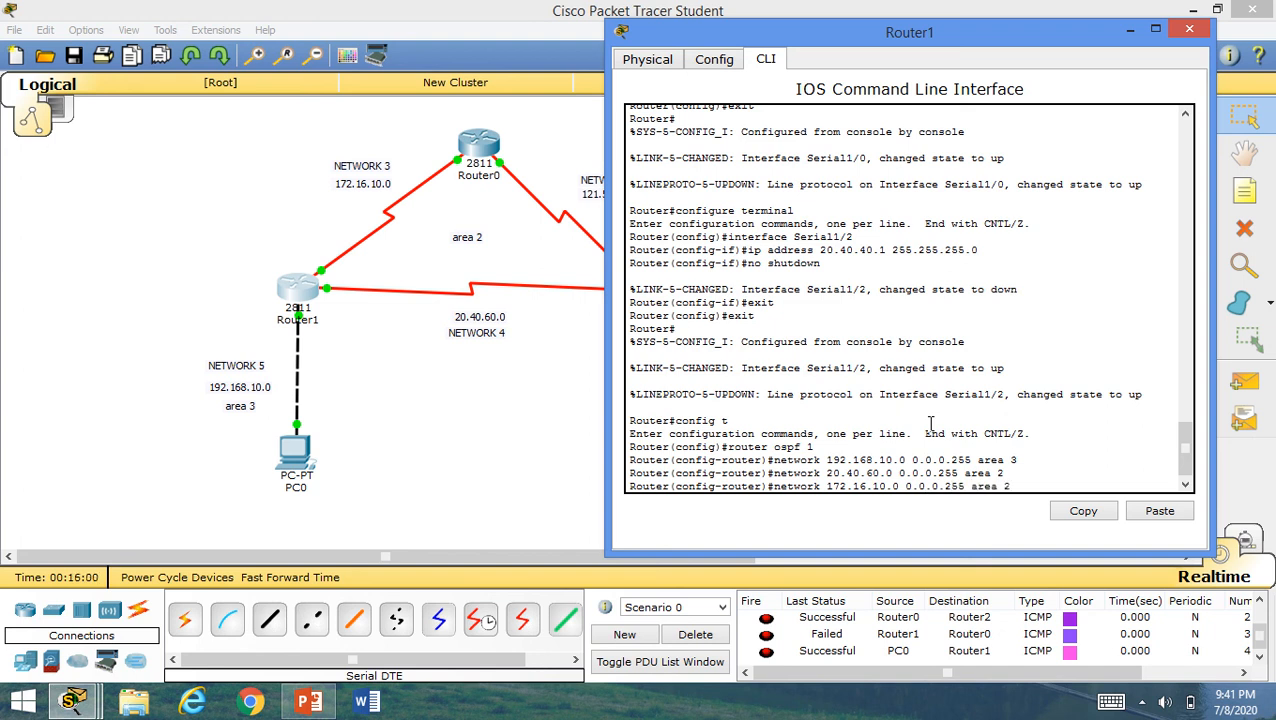
pyautogui.press('Return')
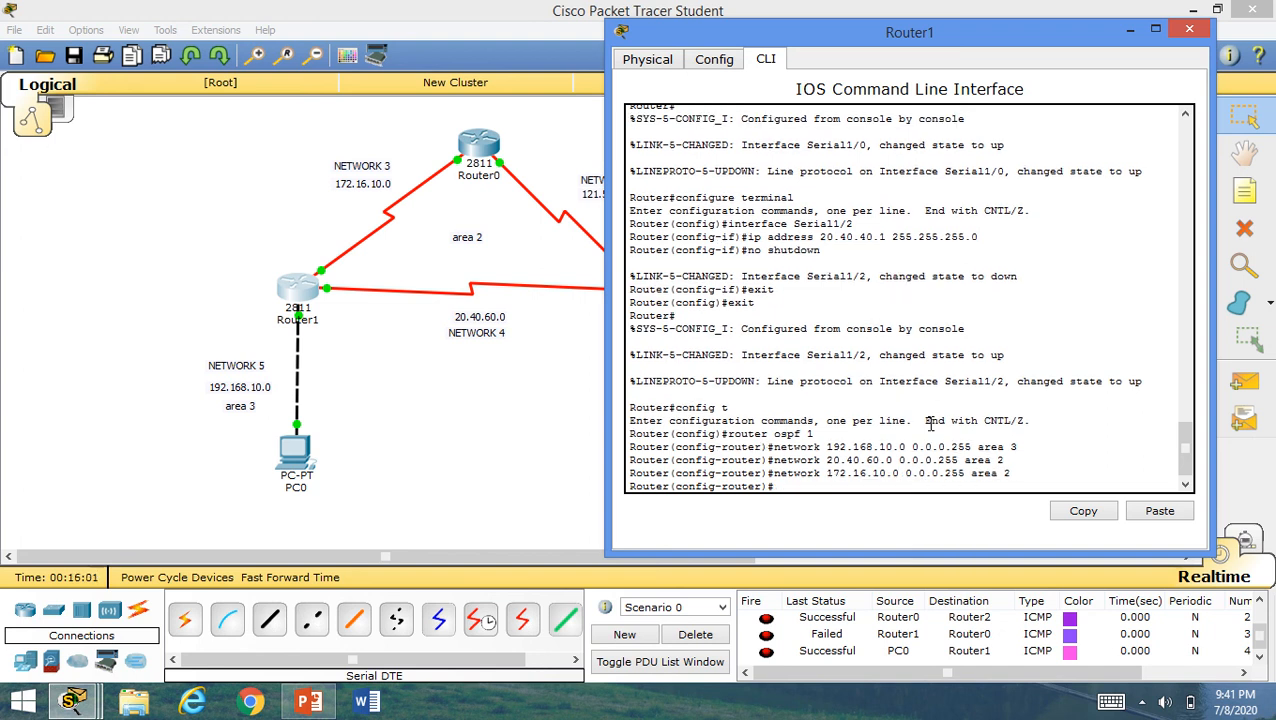
# - Save Router1's running configuration to NVRAM and close the router's window
pyautogui.click(712, 62)
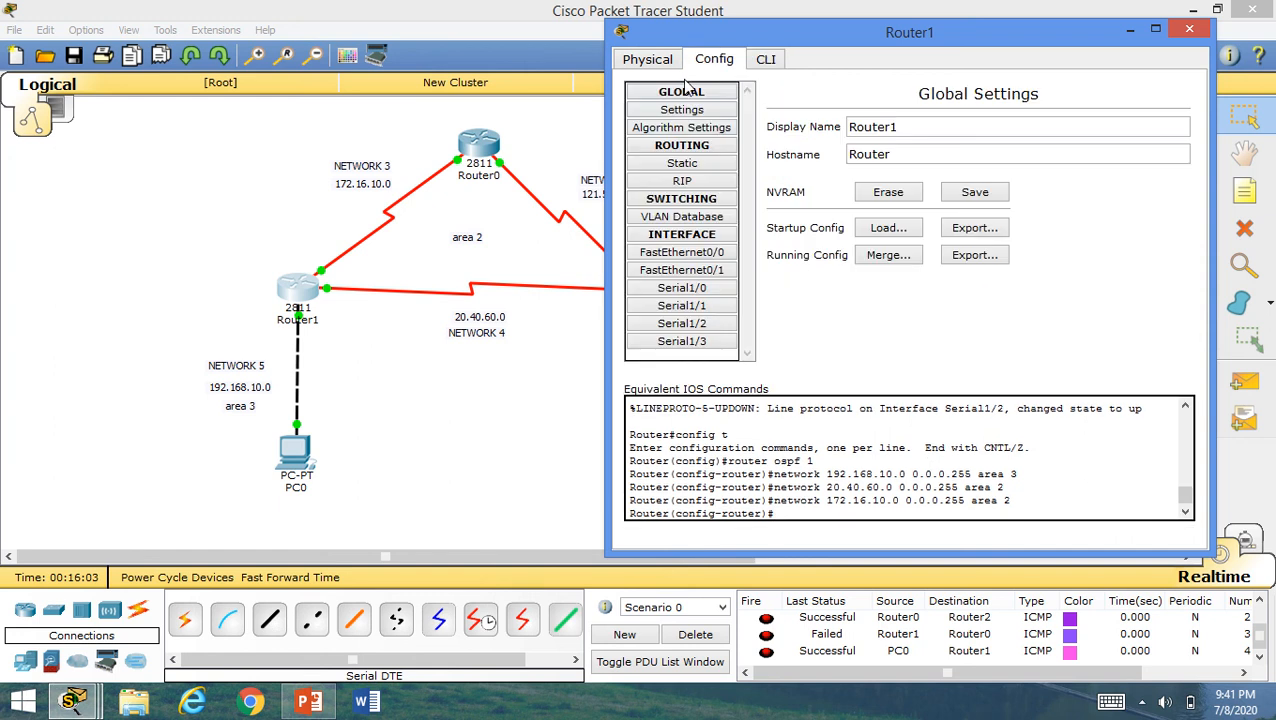
pyautogui.click(982, 196)
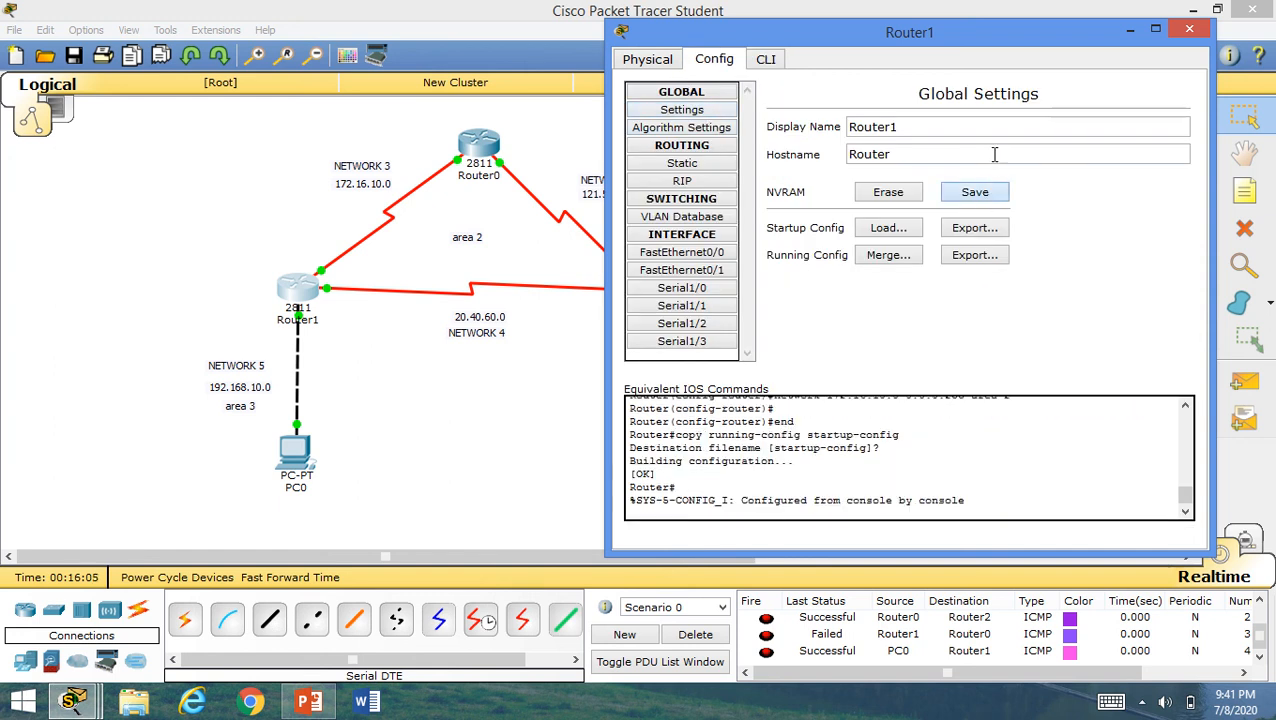
pyautogui.click(1189, 31)
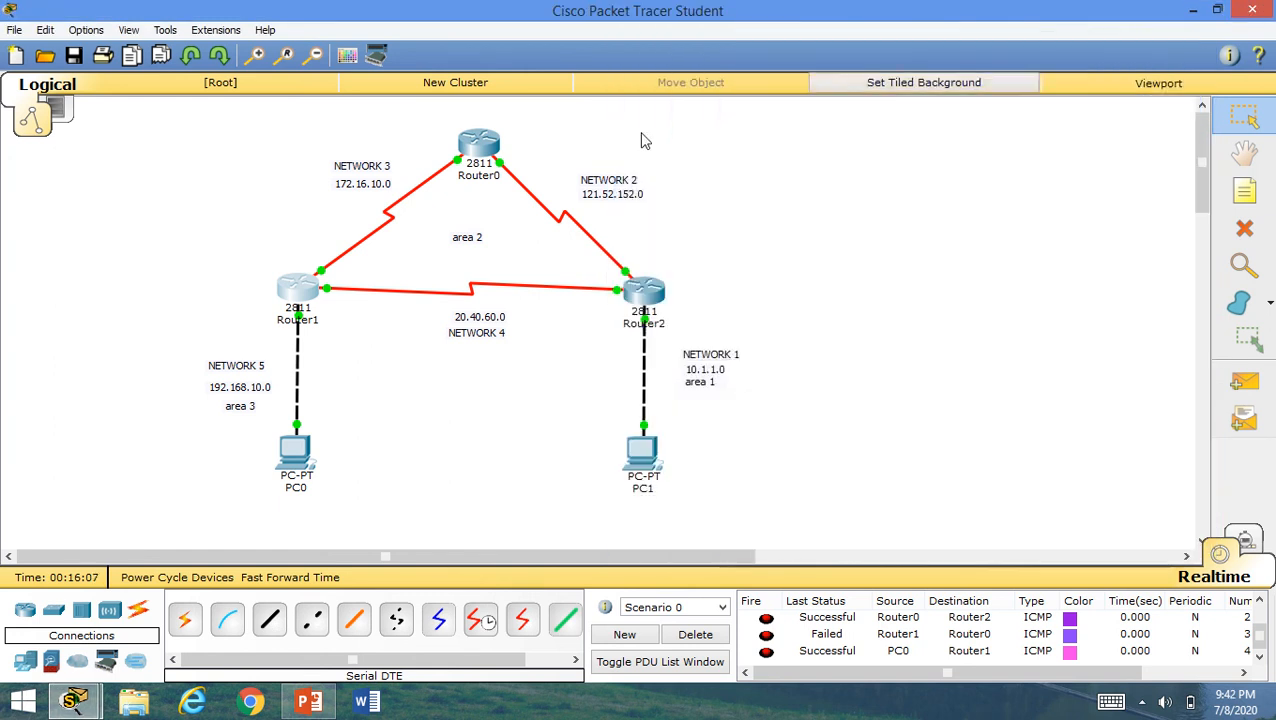
# - Open Router0's command line beside the topology, enter global configuration mode and start OSPF process 2
pyautogui.click(485, 140)
pyautogui.moveTo(595, 128); pyautogui.dragTo(857, 21)
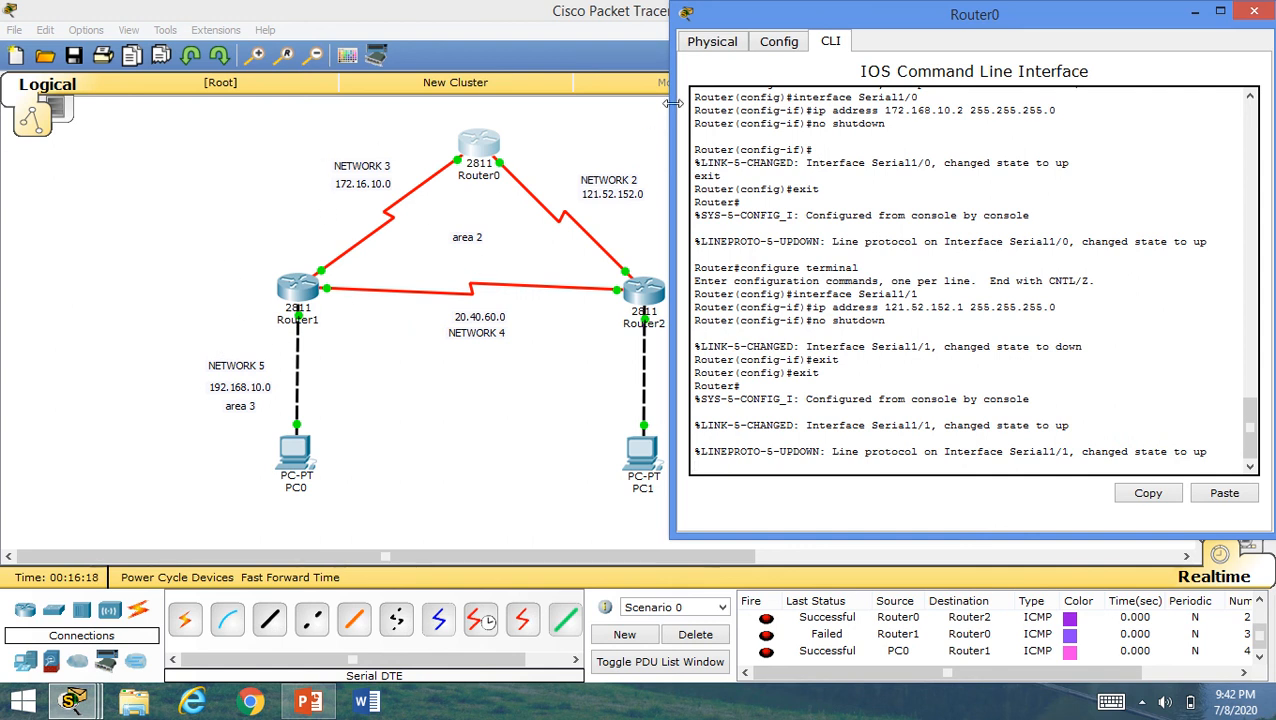
pyautogui.click(779, 42)
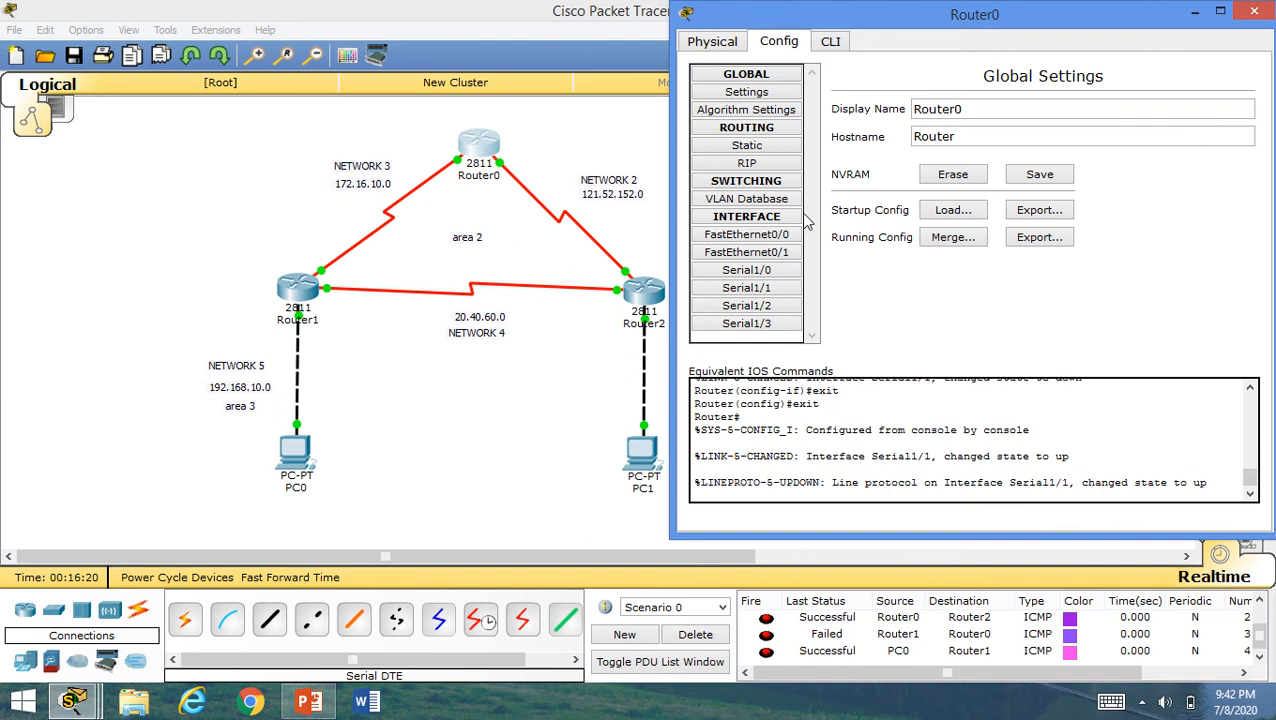
pyautogui.click(830, 42)
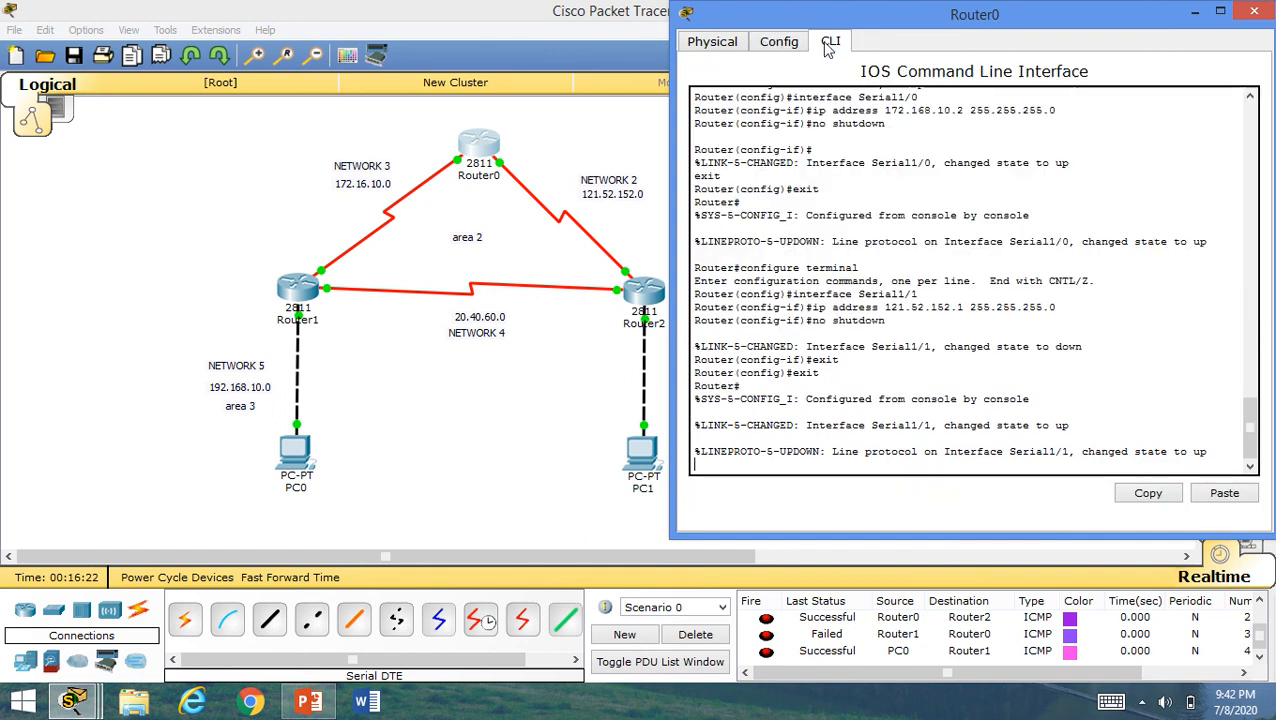
pyautogui.press('Return')
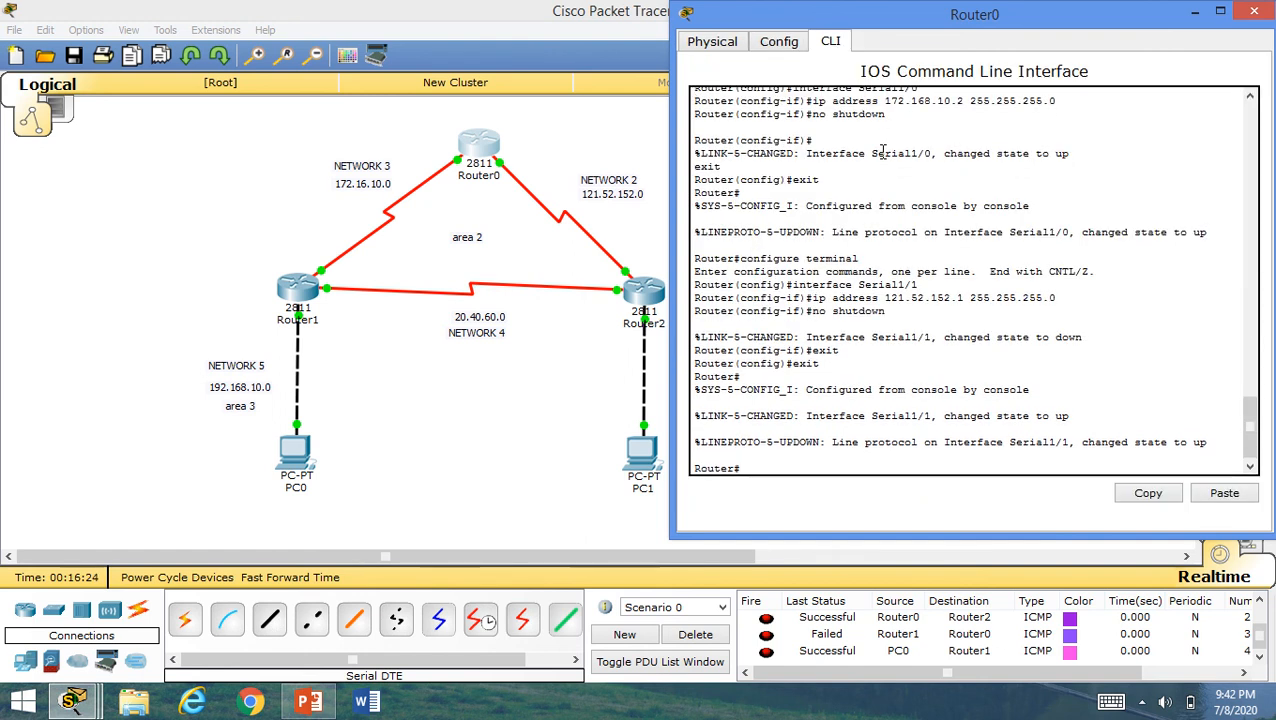
pyautogui.write('config t')
pyautogui.press('Return')
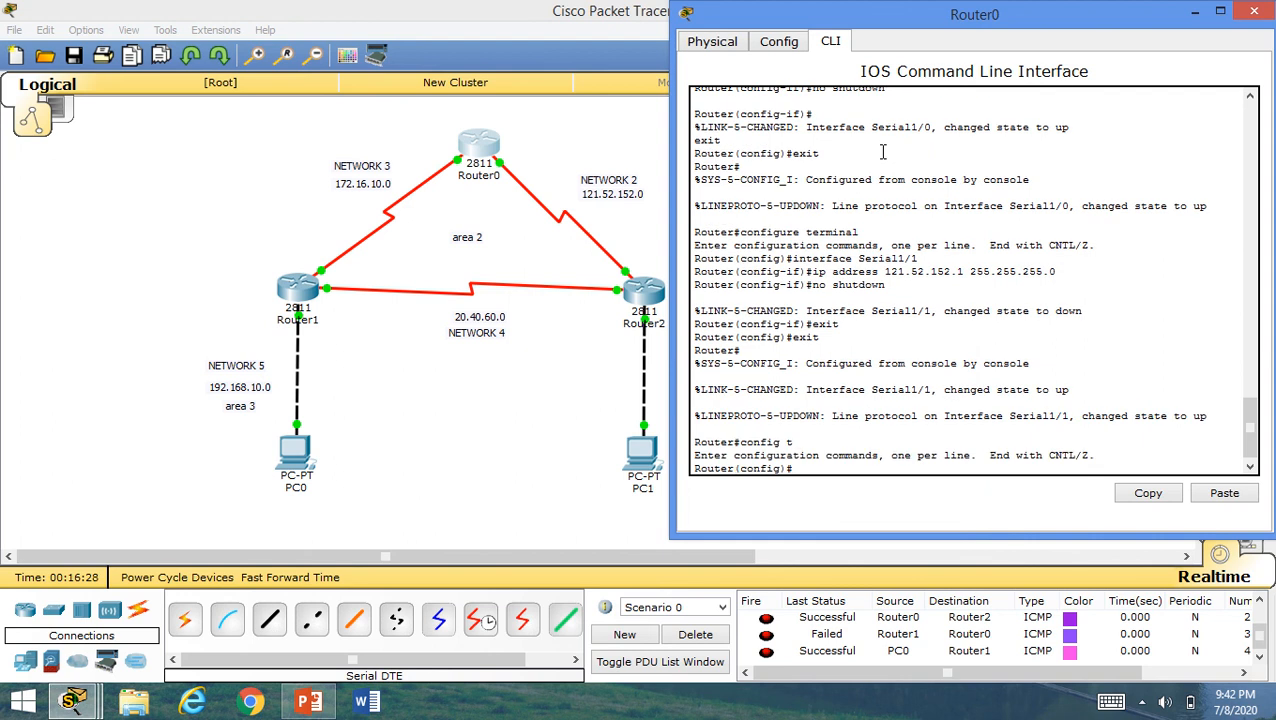
pyautogui.write('router ospf 2')
pyautogui.press('Return')
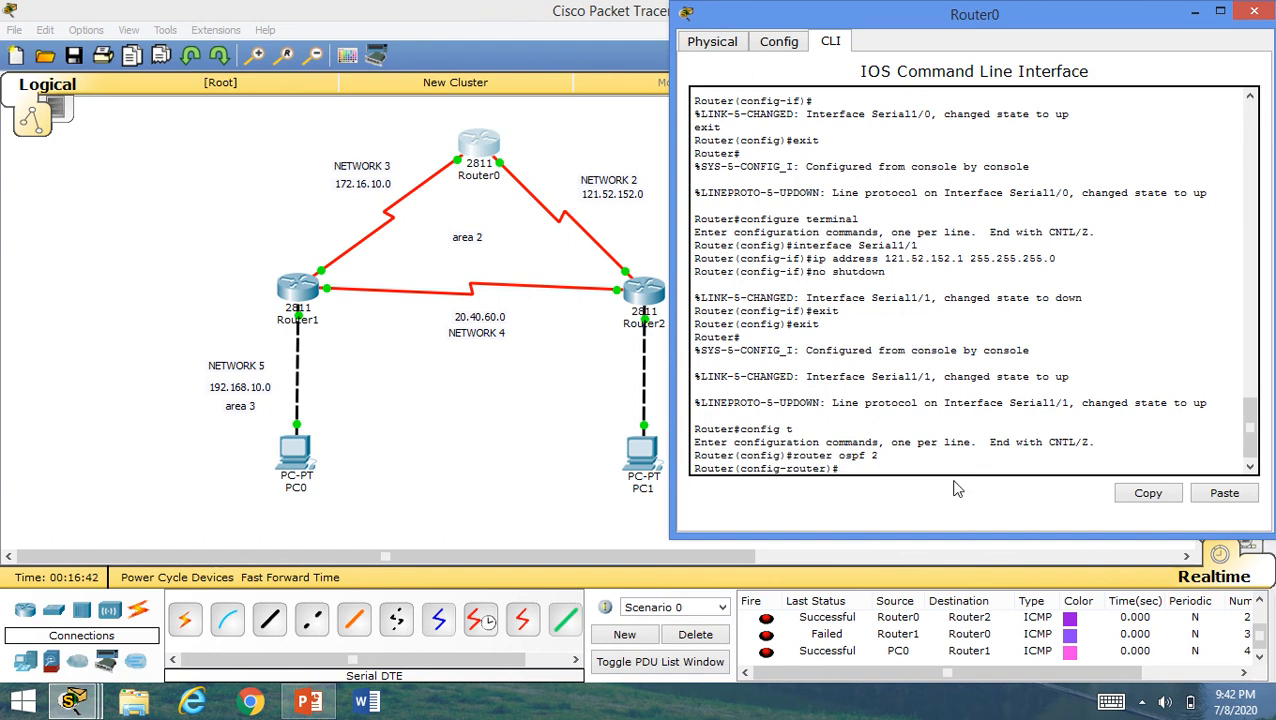
# - Advertise network 172.16.10.0 with wildcard mask 0.0.0.255 in area 2 of Router0's OSPF process
pyautogui.write('network 172.16.10.0 0.0.0.')
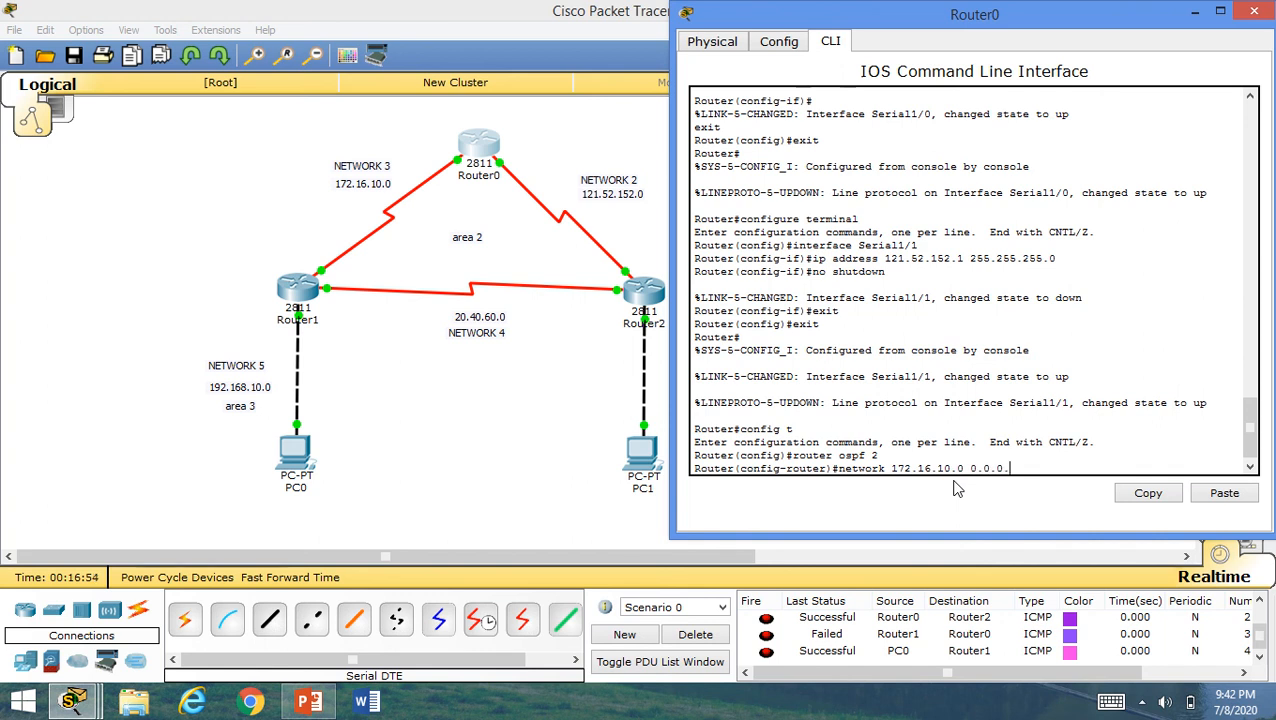
pyautogui.write('255')
pyautogui.write(' area')
pyautogui.write(' 2')
pyautogui.press('Return')
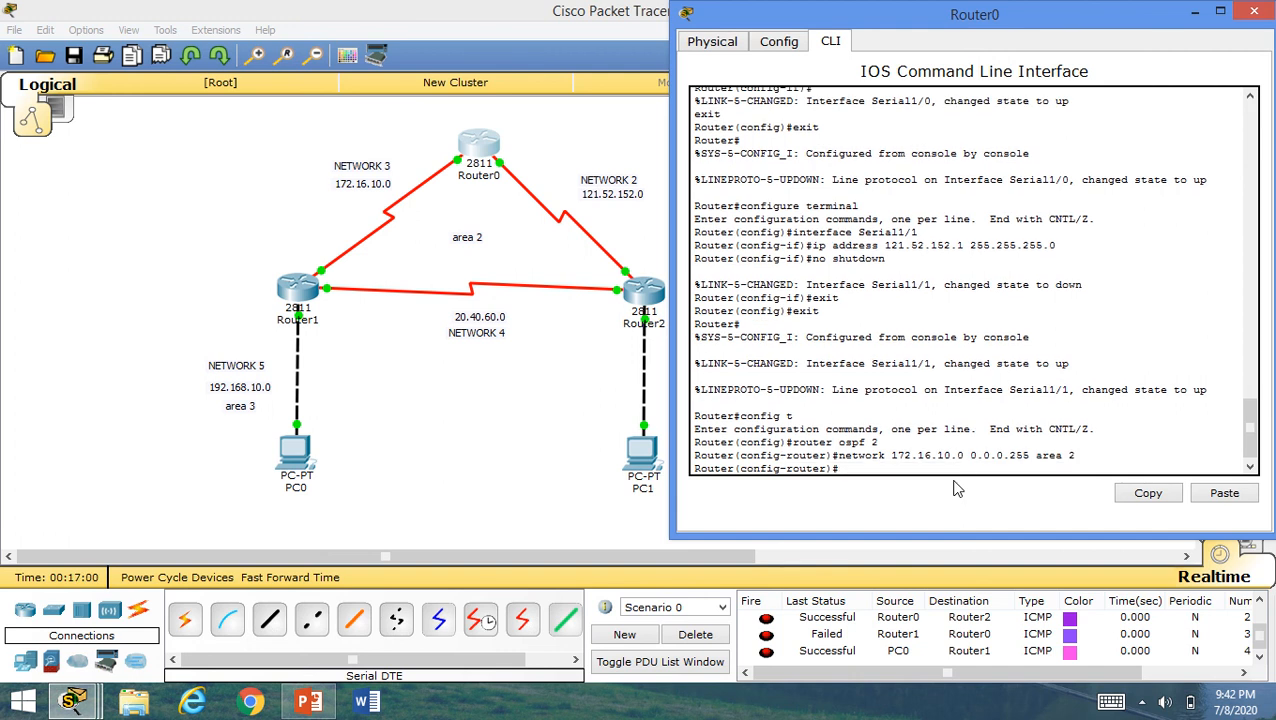
# - Advertise network 121.52.152.0 with wildcard mask 0.0.0.255 in area 2 of Router0's OSPF process
pyautogui.write('network 121.52.152.0 0.0.0.255')
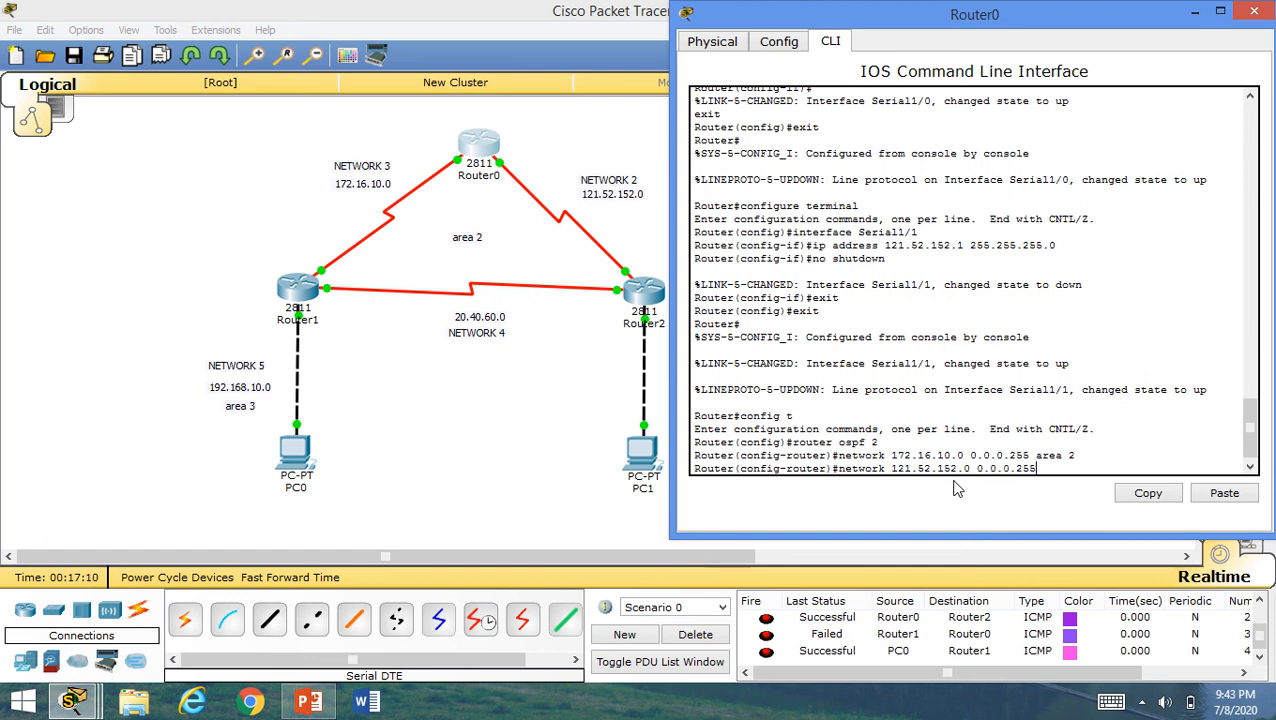
pyautogui.write(' area 2')
pyautogui.press('Return')
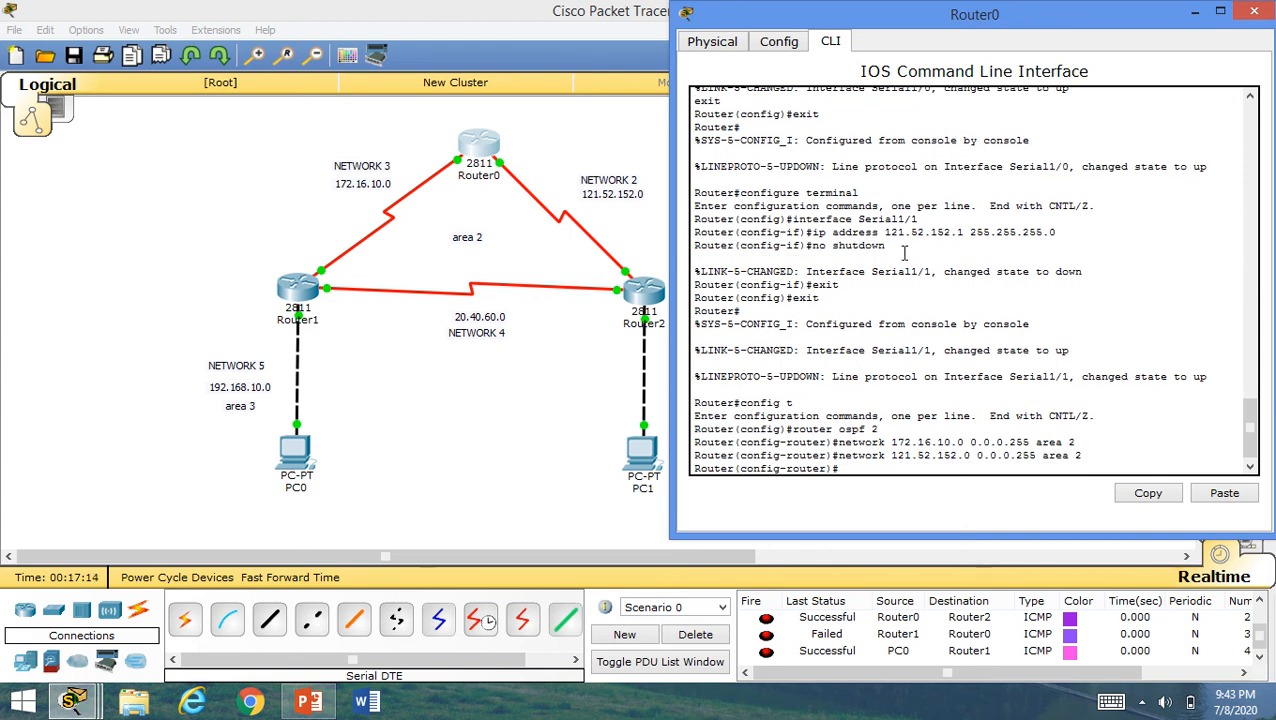
# - Save Router0's running configuration to NVRAM and close the router's window
pyautogui.click(779, 42)
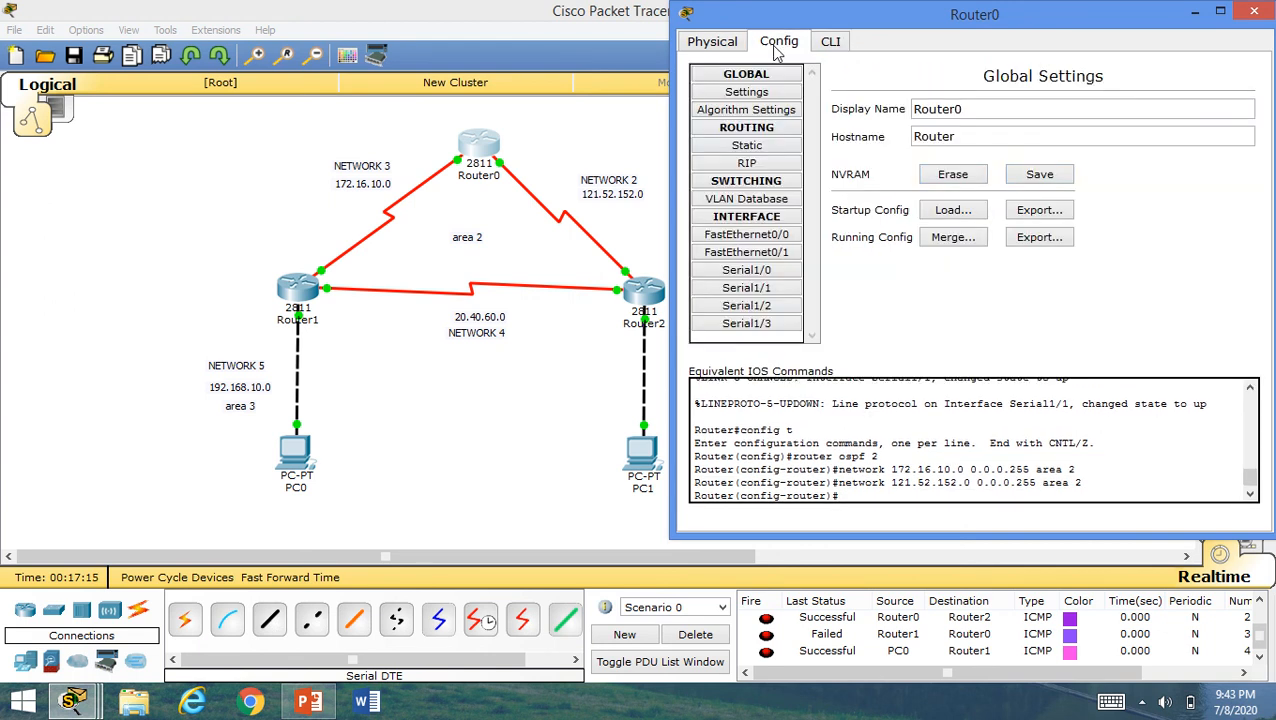
pyautogui.click(1028, 180)
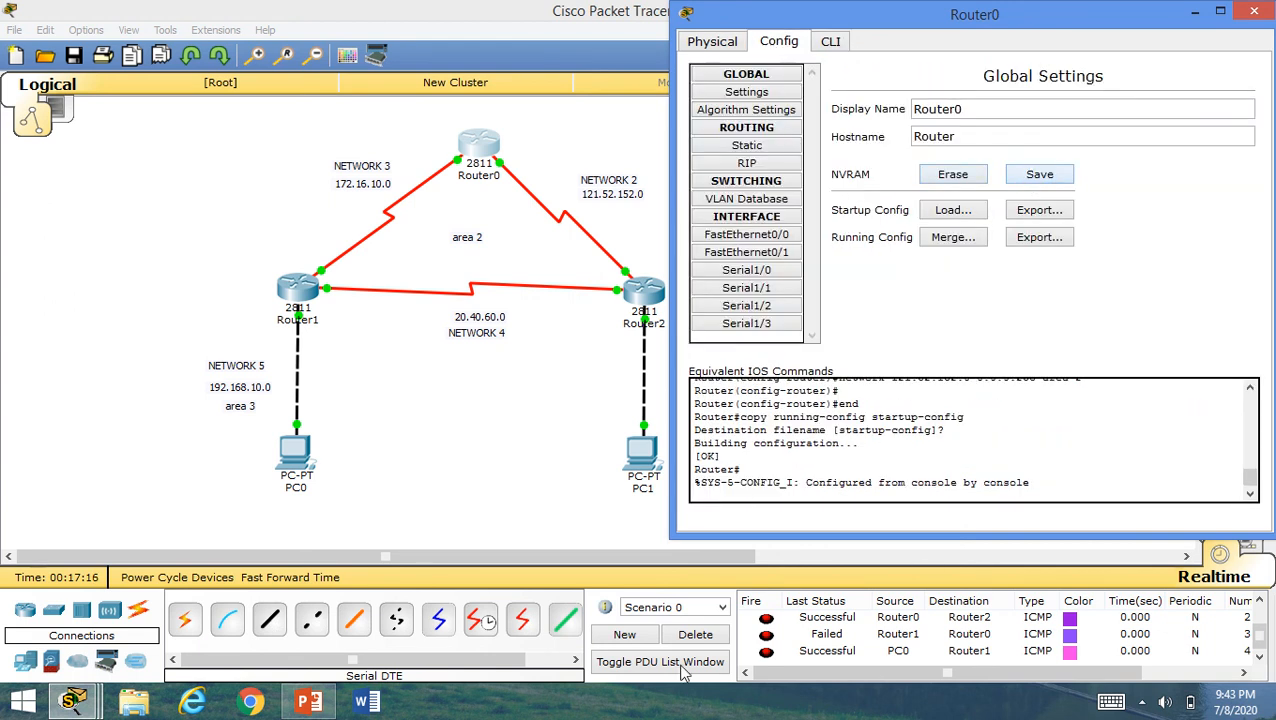
pyautogui.click(1255, 12)
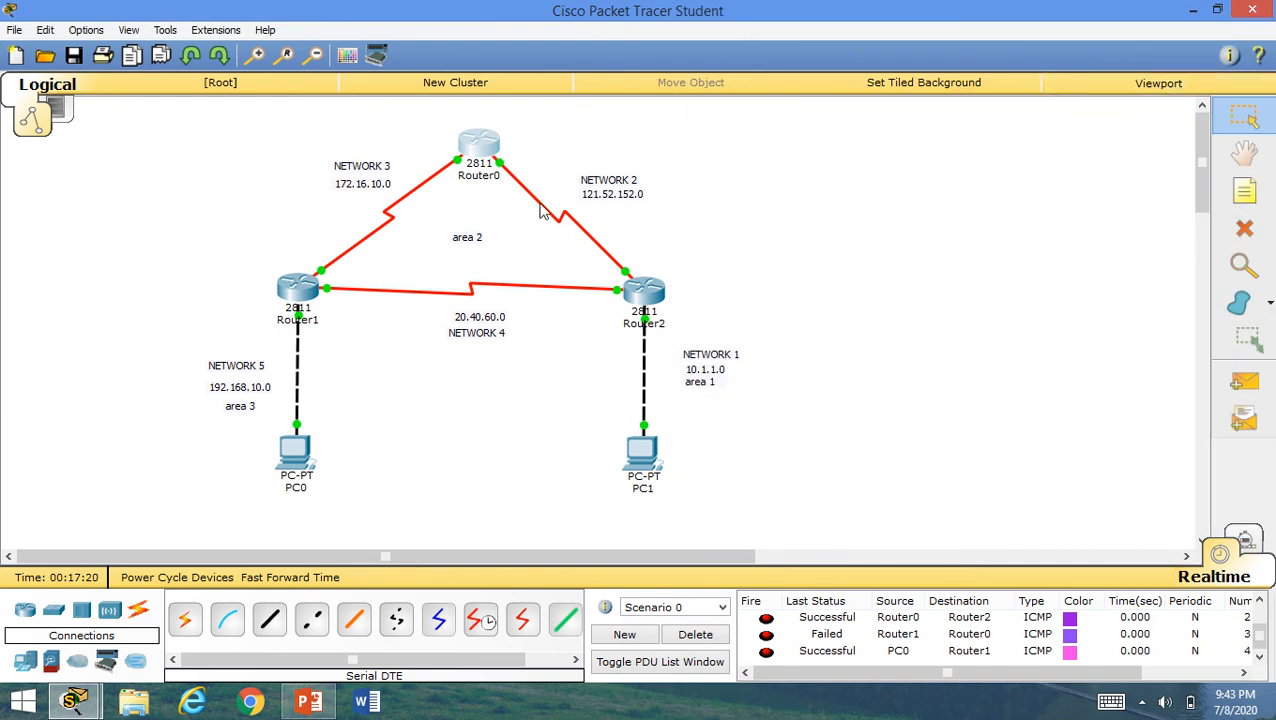
# - Open Router2's command line and place its window so that the whole console is visible
pyautogui.click(645, 305)
pyautogui.moveTo(639, 149); pyautogui.dragTo(425, 385)
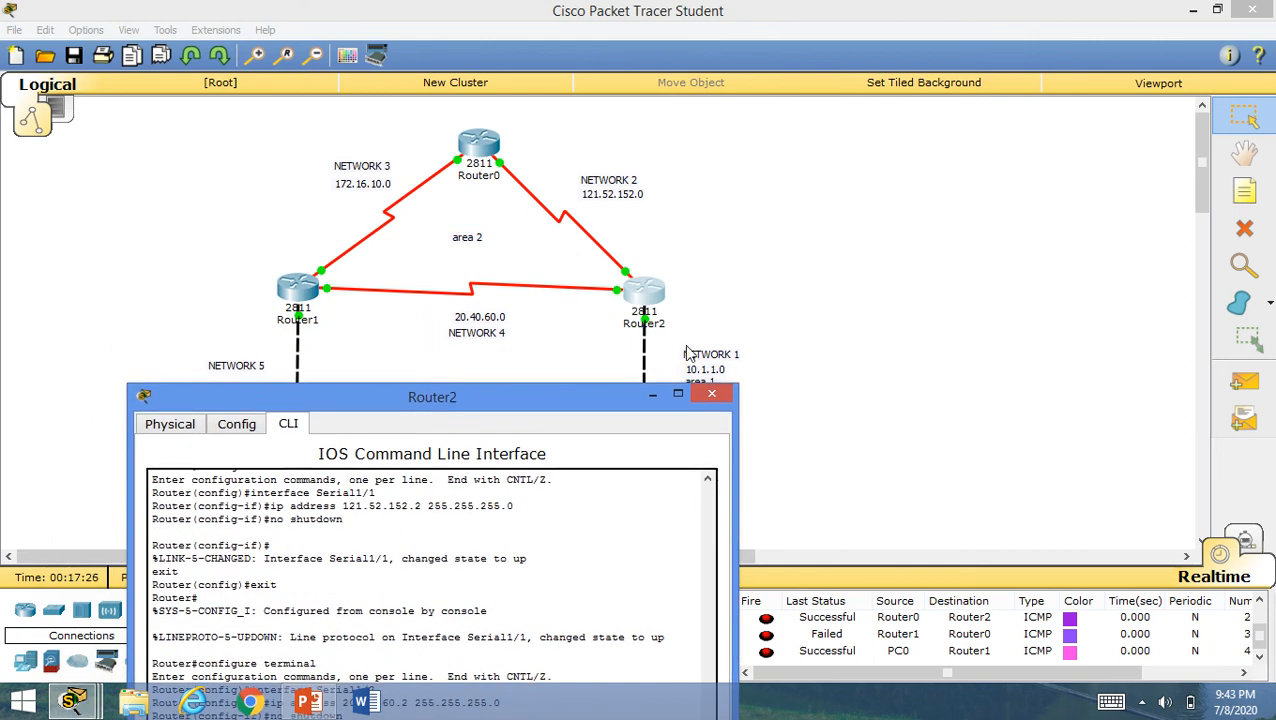
pyautogui.moveTo(511, 393); pyautogui.dragTo(459, 136)
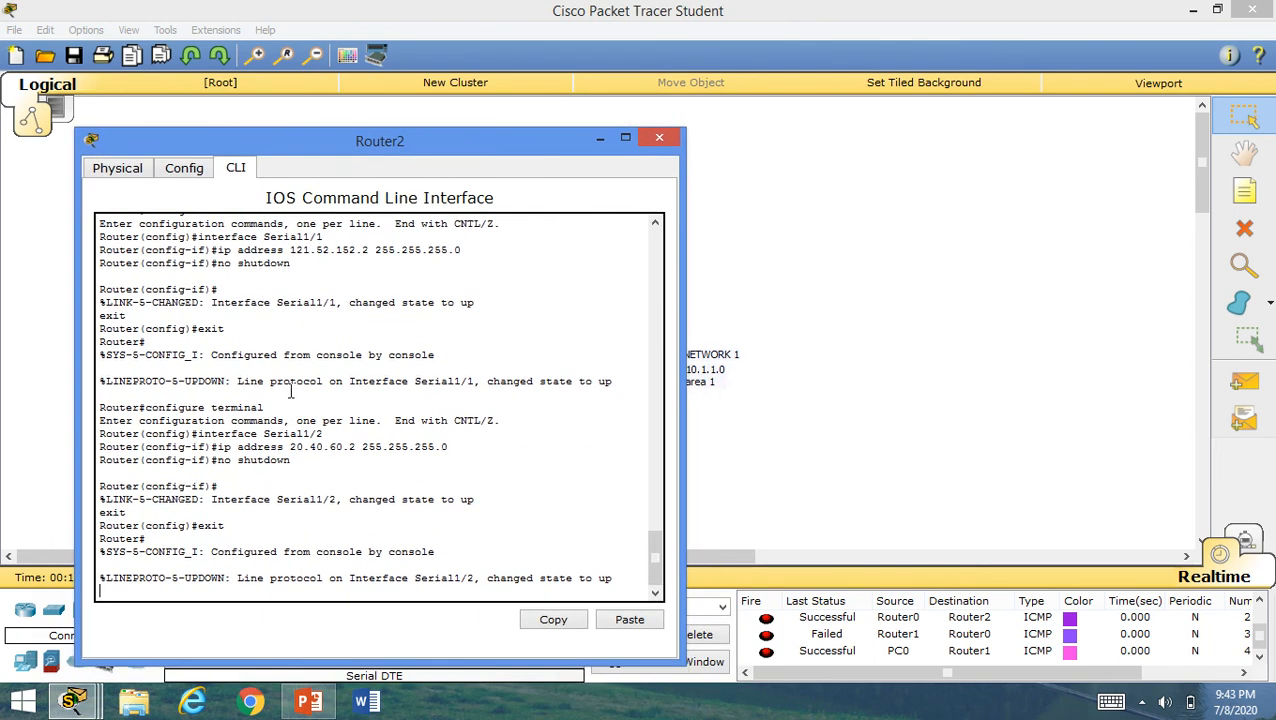
# - Enter global configuration mode on Router2 and start OSPF process 3
pyautogui.press('Return')
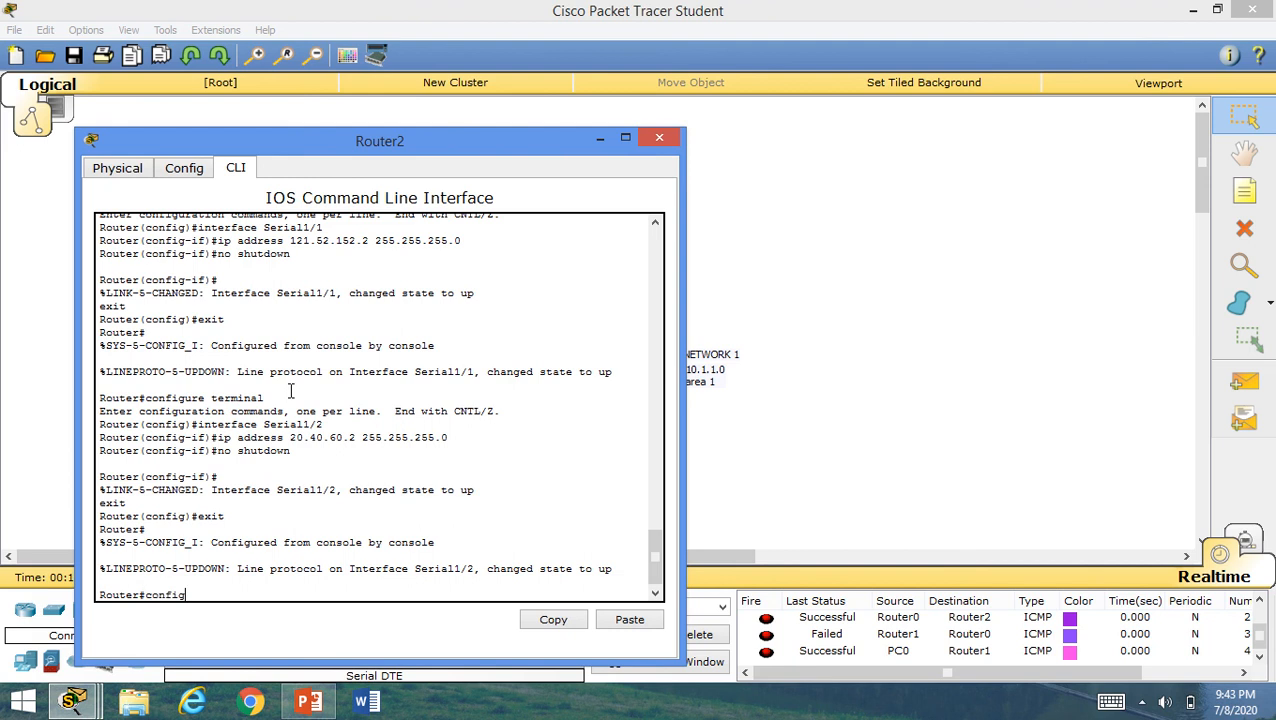
pyautogui.write("config t'")
pyautogui.press('Return')
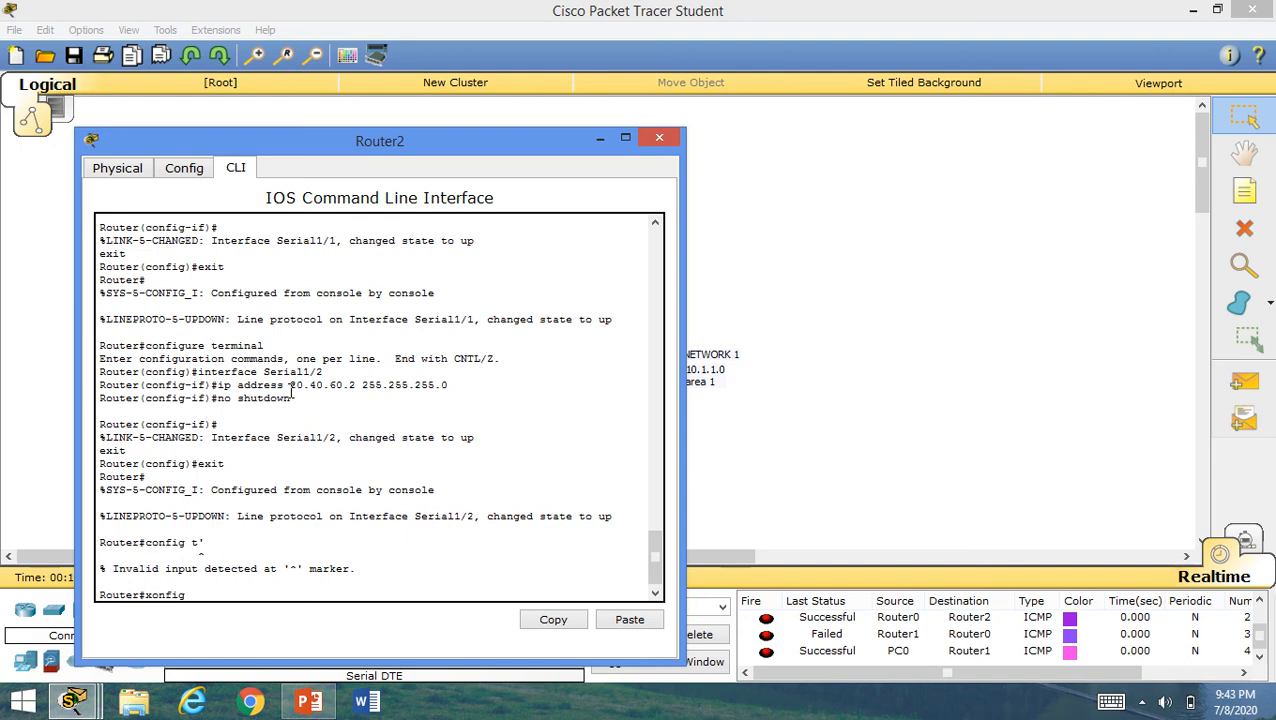
pyautogui.press('BackSpace')
pyautogui.press('BackSpace')
pyautogui.press('BackSpace')
pyautogui.press('BackSpace')
pyautogui.press('BackSpace')
pyautogui.write('config t')
pyautogui.press('Return')
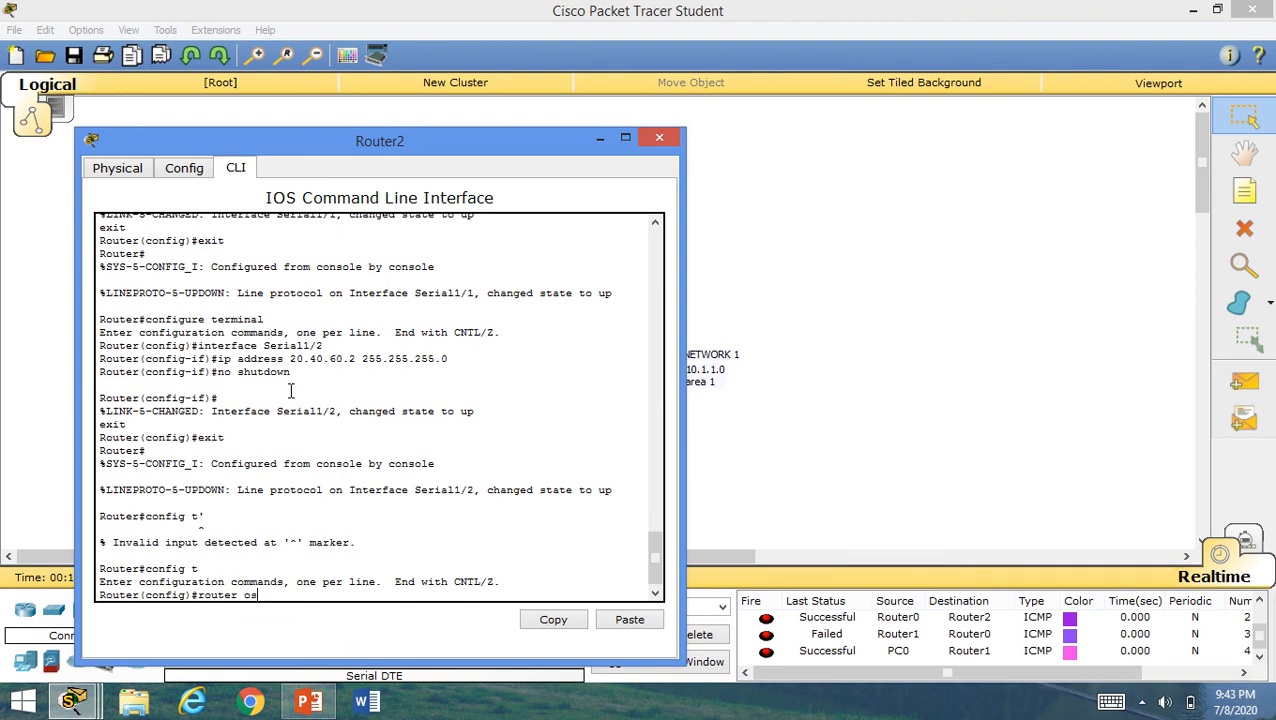
pyautogui.write('router ospf 3')
pyautogui.press('Return')
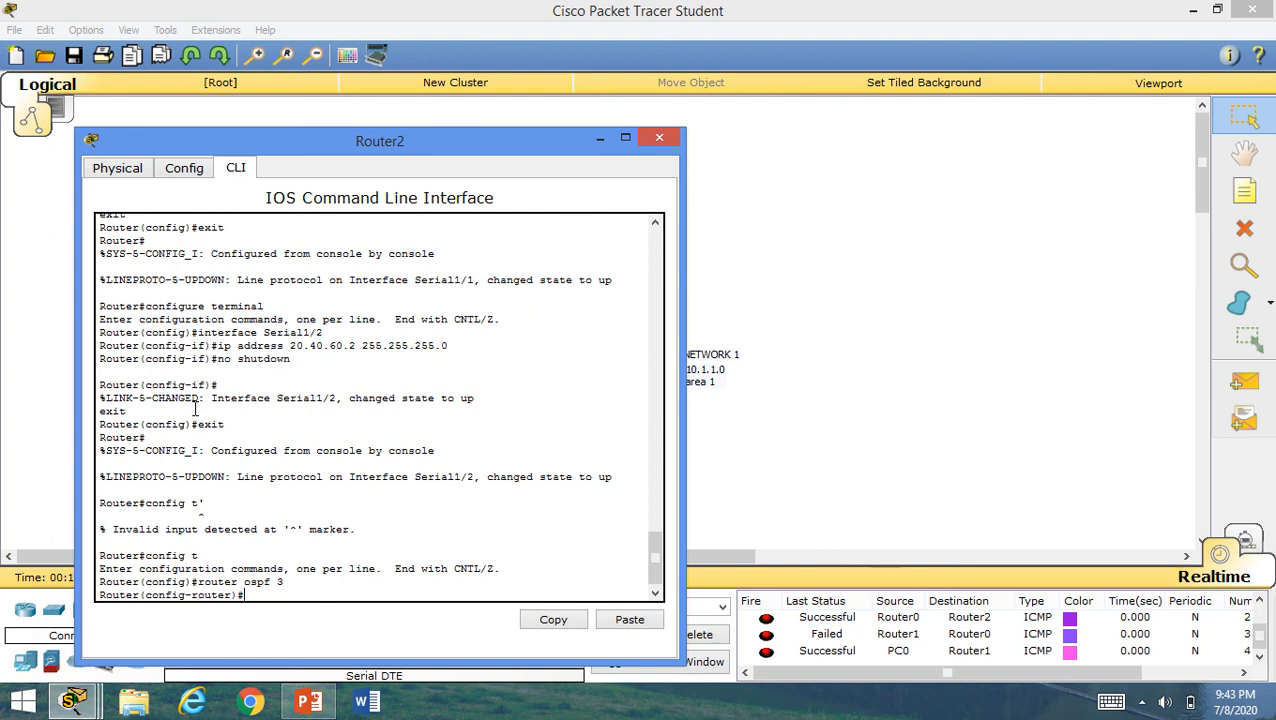
# - Advertise network 10.1.1.0 in area 1 and 121.52.152.0 in area 2, both with wildcard mask 0.0.0.255, in Router2's OSPF process
pyautogui.moveTo(399, 150); pyautogui.dragTo(331, 104)
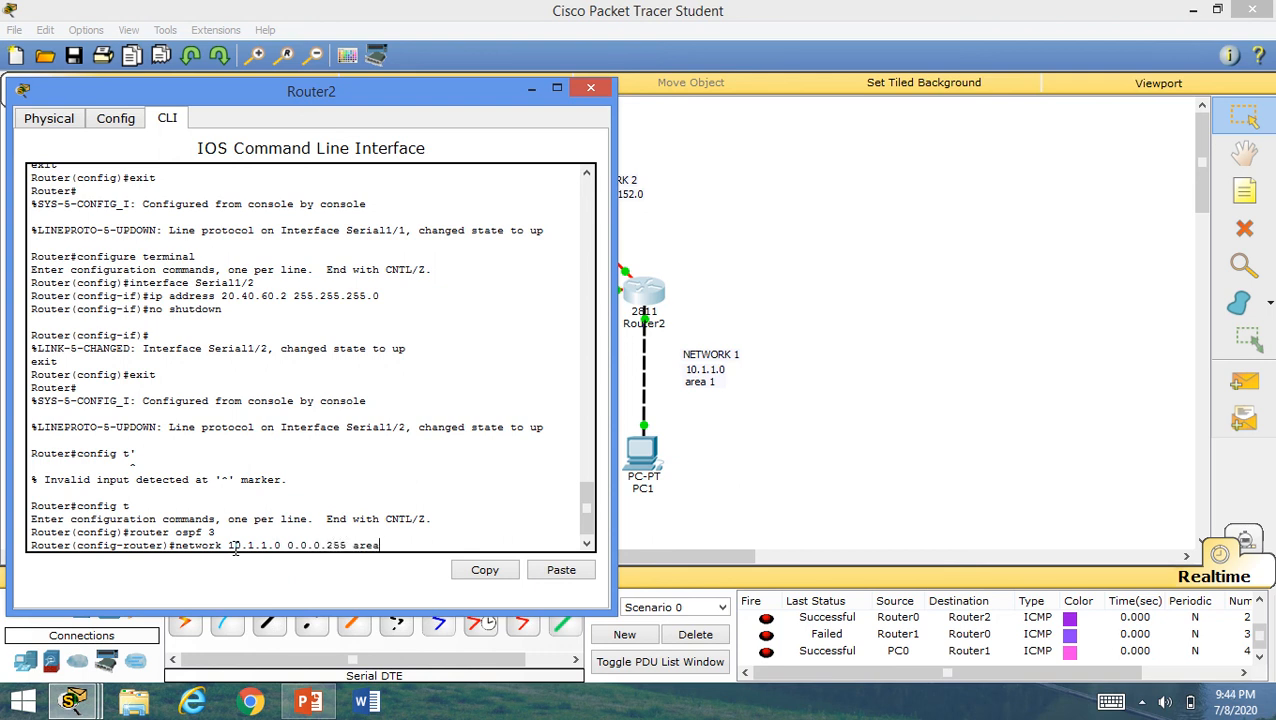
pyautogui.press('Return')
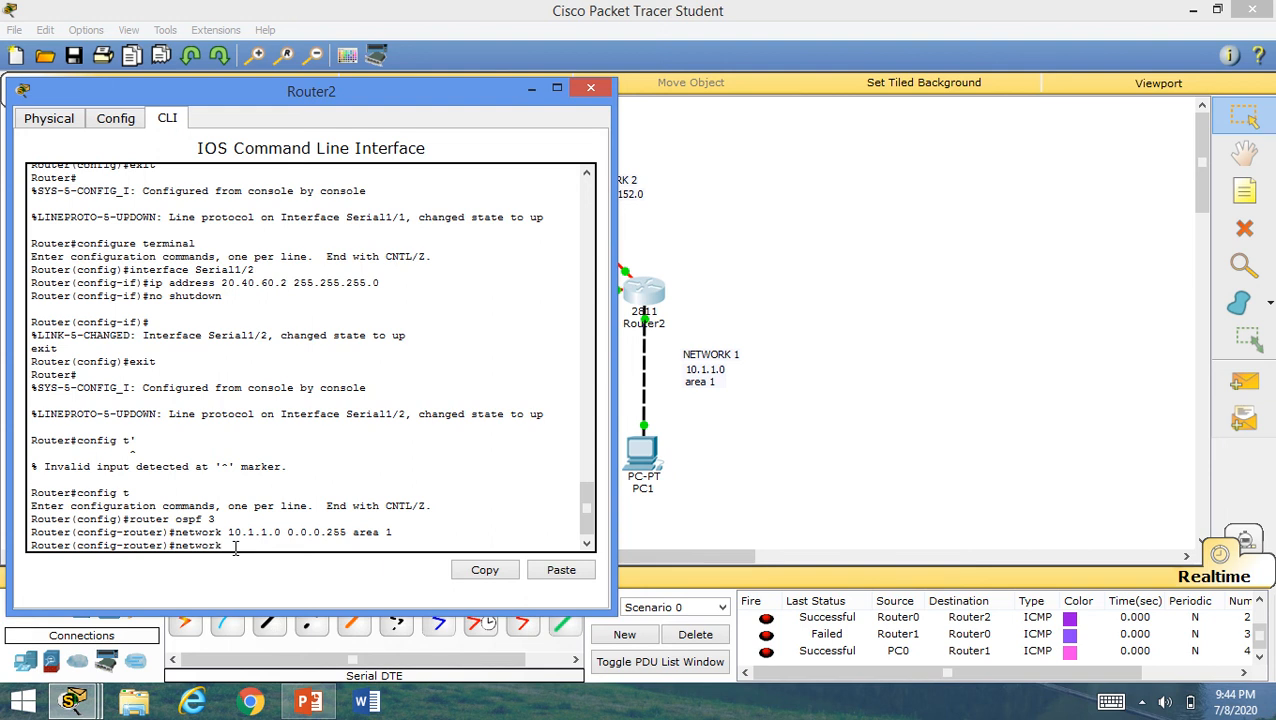
pyautogui.moveTo(378, 90); pyautogui.dragTo(501, 32)
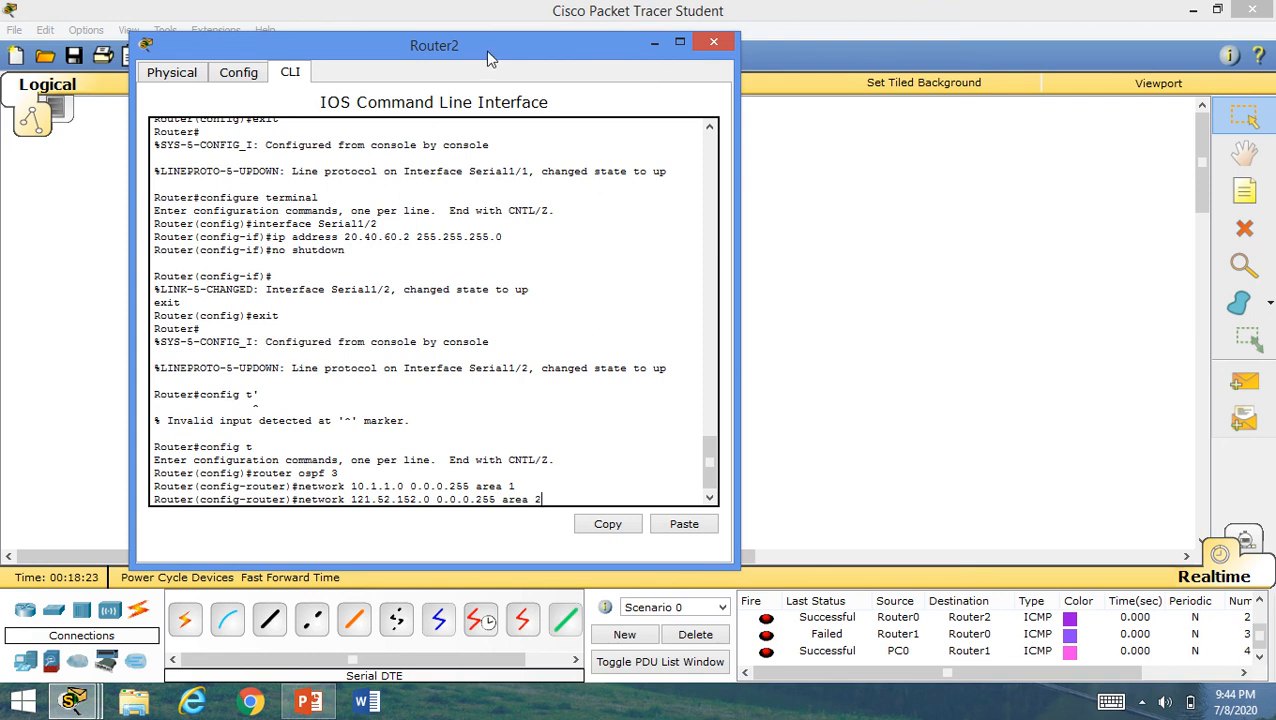
pyautogui.moveTo(490, 45); pyautogui.dragTo(943, 82)
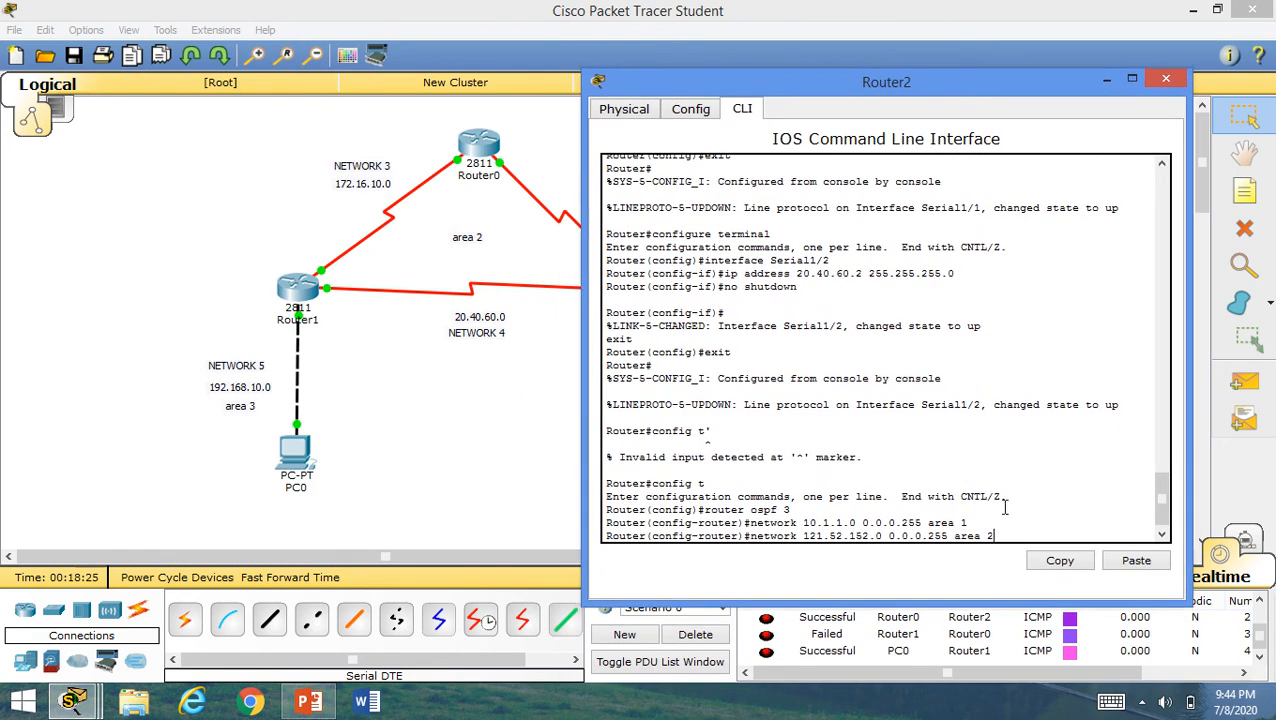
pyautogui.press('Return')
# - Advertise network 20.40.60.0 with wildcard mask 0.0.0.255 in area 2 of Router2's OSPF process
pyautogui.write('ne')
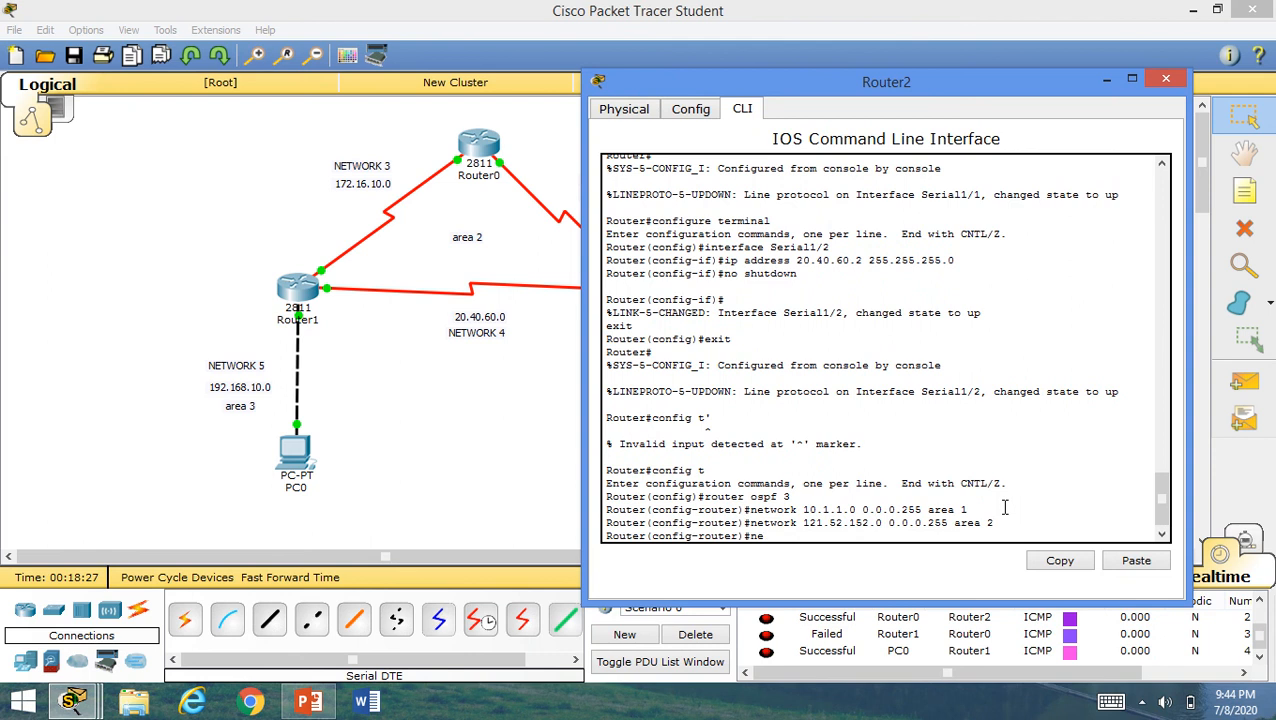
pyautogui.write('twork 20.40.60.0')
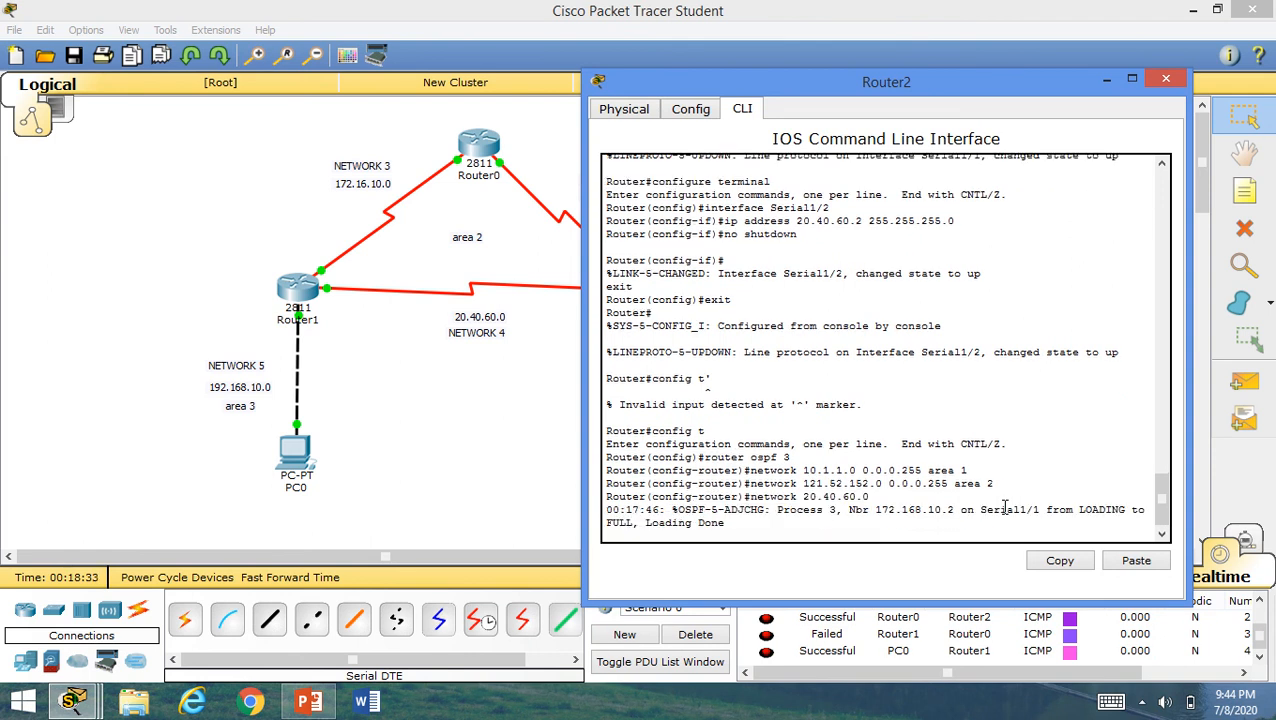
pyautogui.press('Return')
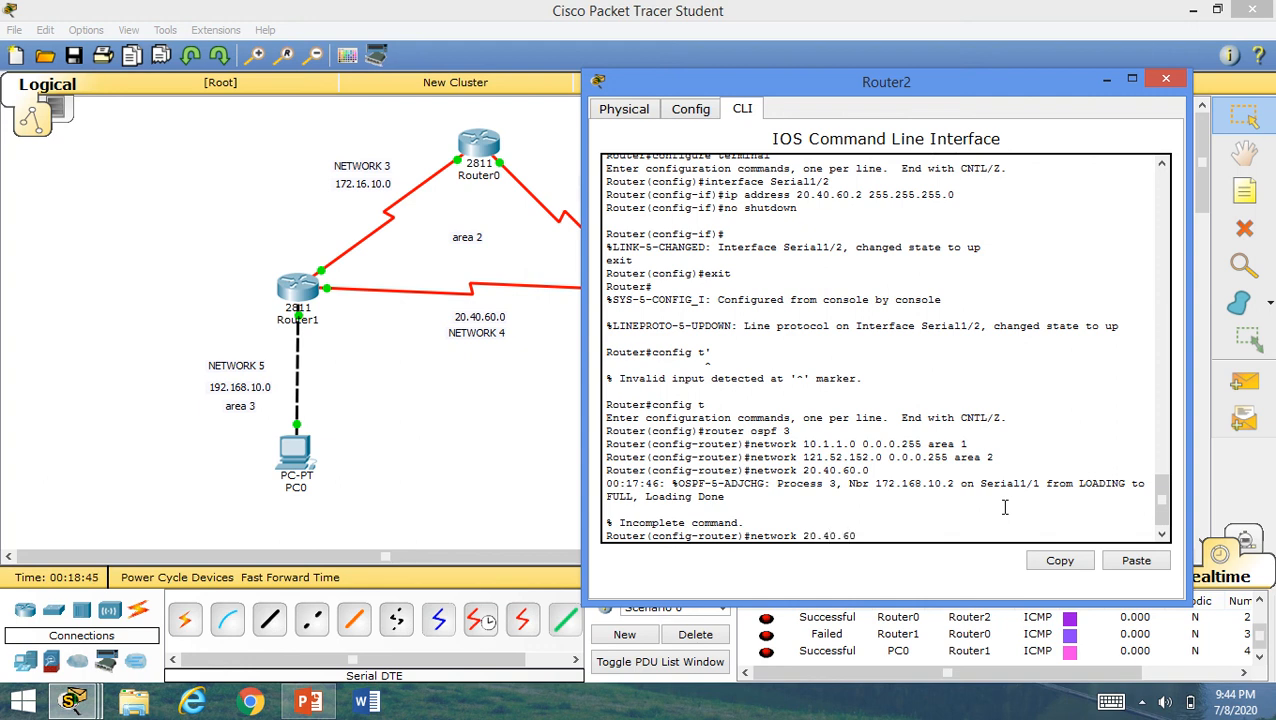
pyautogui.write('0.0.0.')
pyautogui.press('Return')
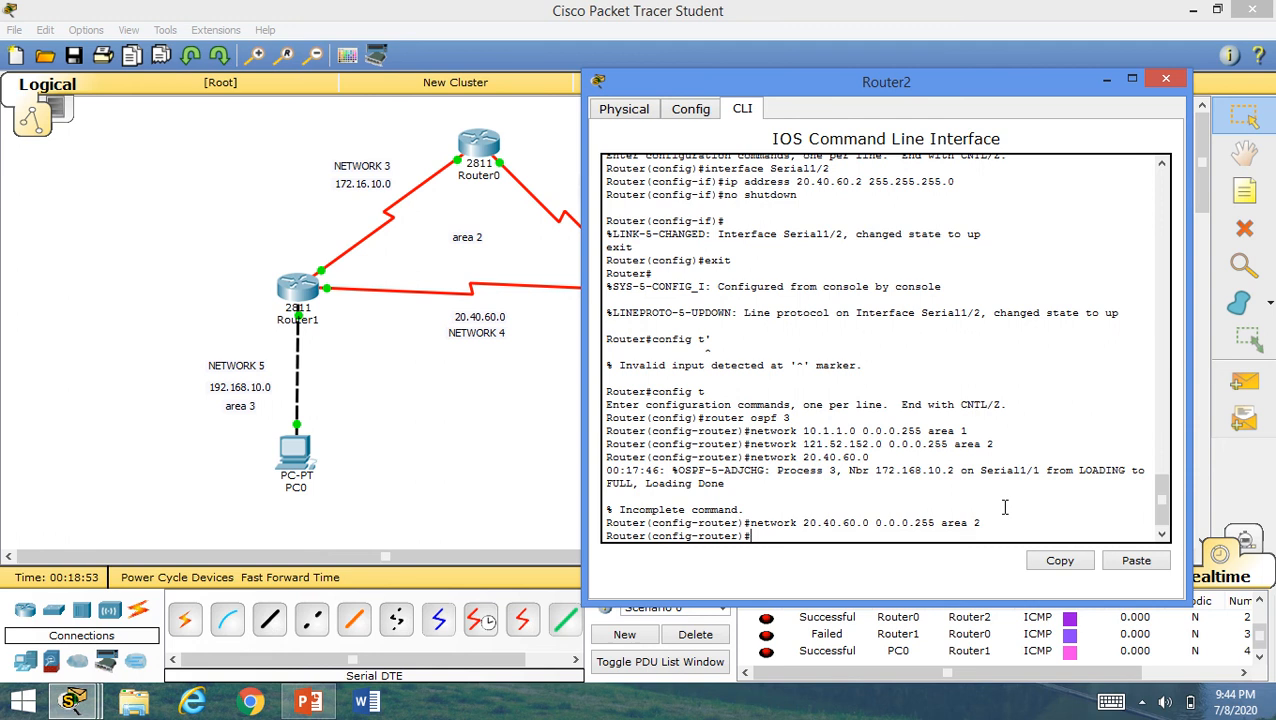
# - Save Router2's running configuration to NVRAM and close the router's window
pyautogui.click(694, 114)
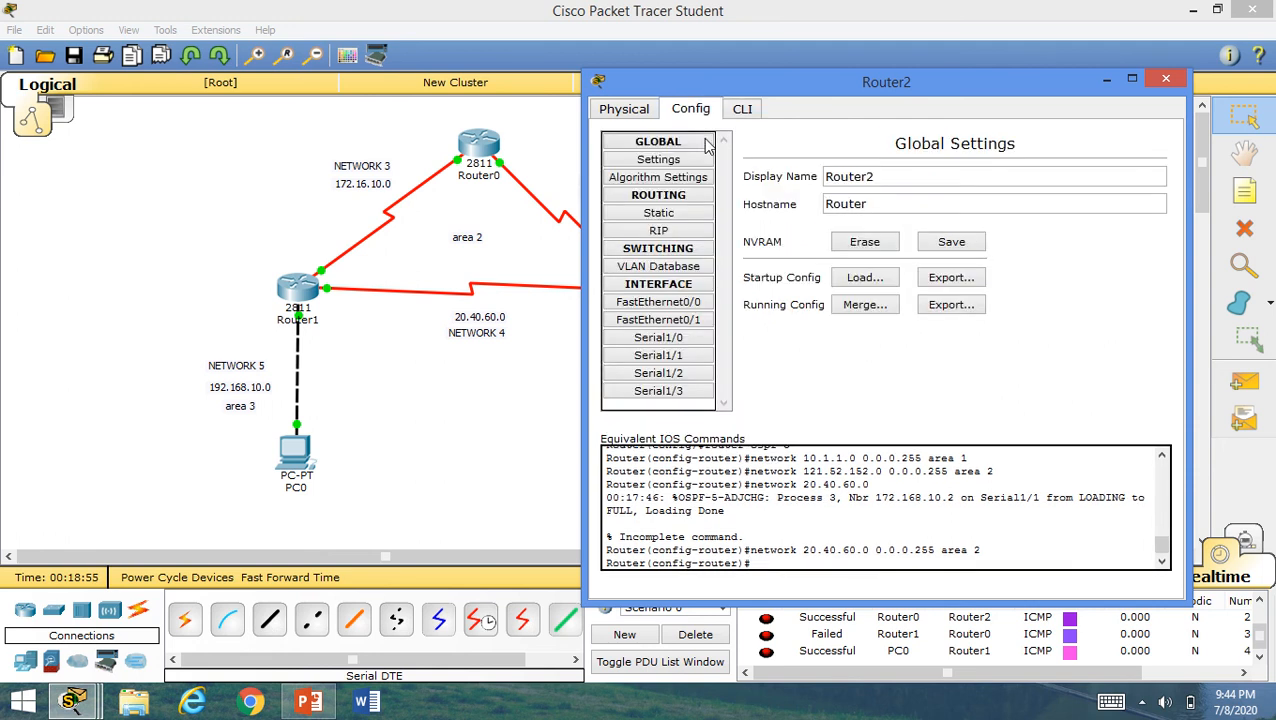
pyautogui.click(951, 244)
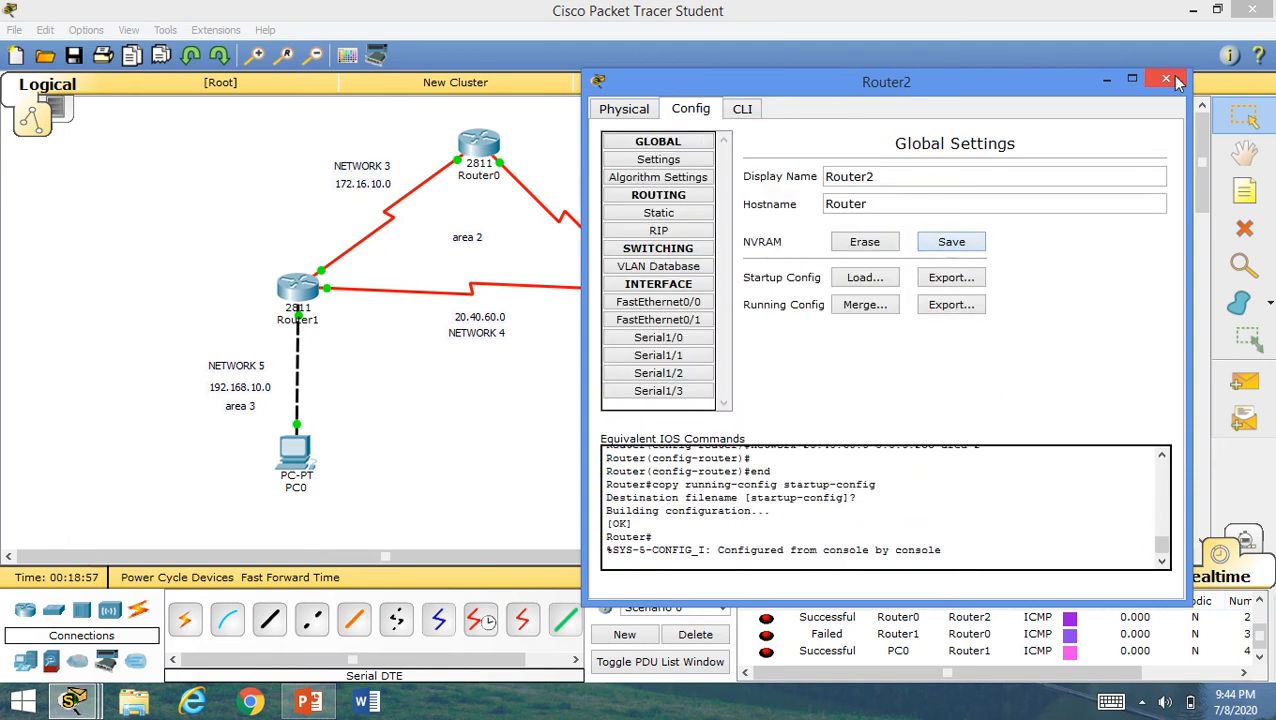
pyautogui.click(1166, 79)
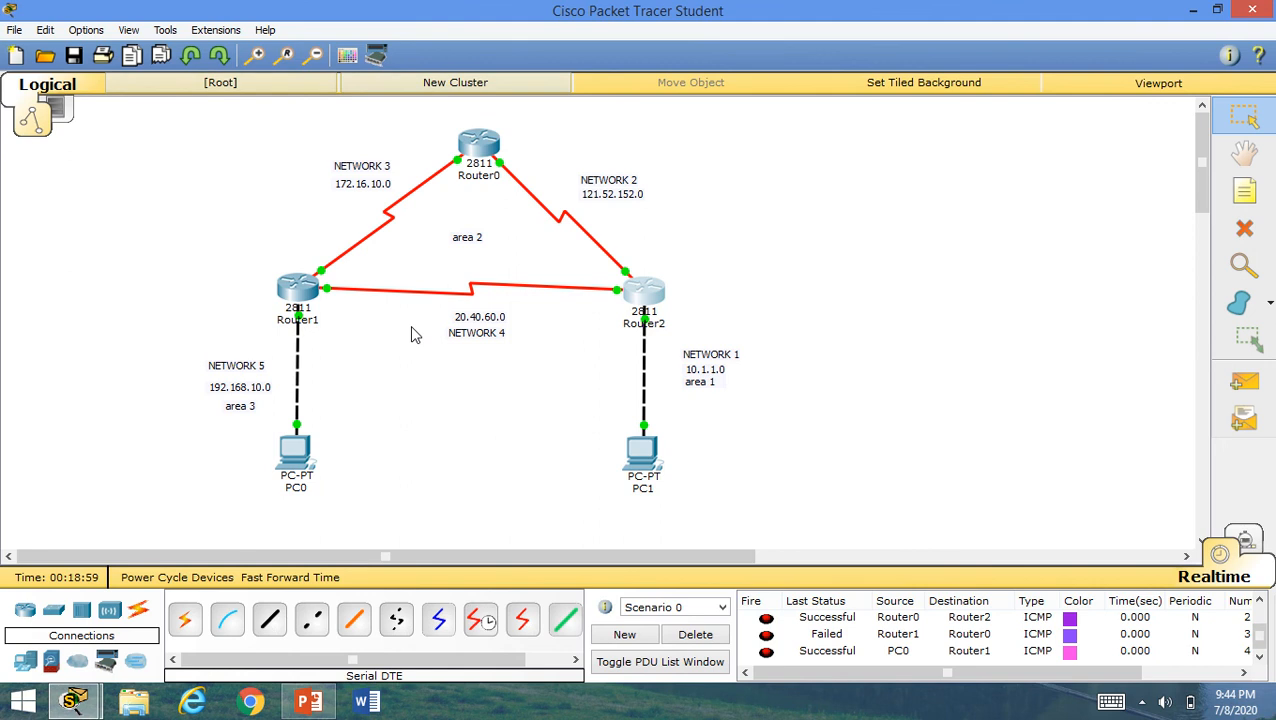
# - Delete the existing PDUs of Scenario 0 and send a simple PDU from PC1 to Router2
pyautogui.click(1087, 638)
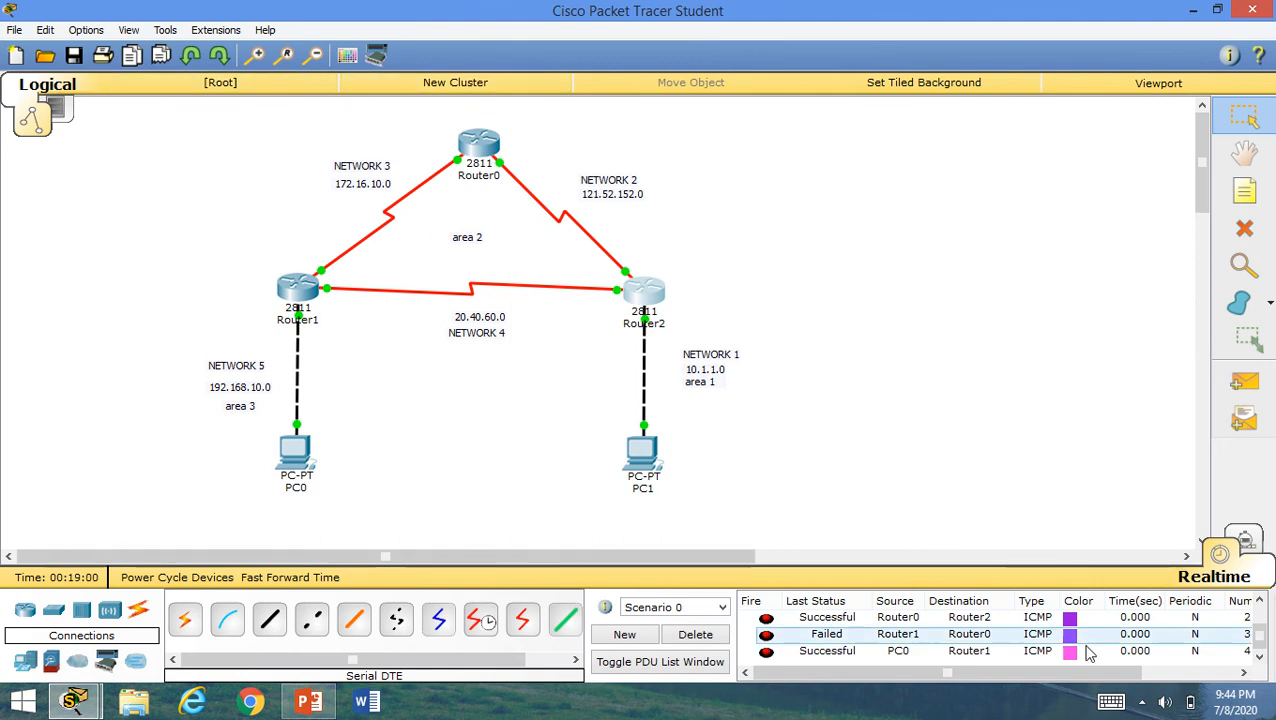
pyautogui.click(709, 637)
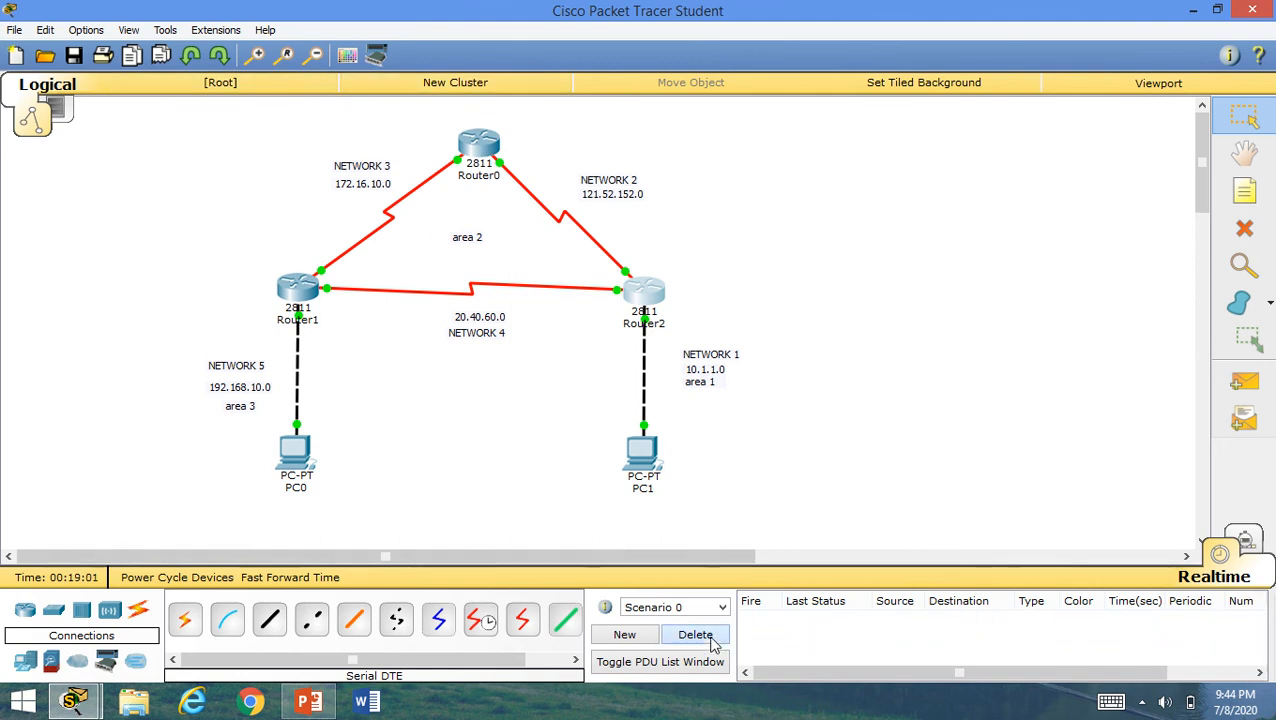
pyautogui.click(1244, 382)
pyautogui.click(662, 458)
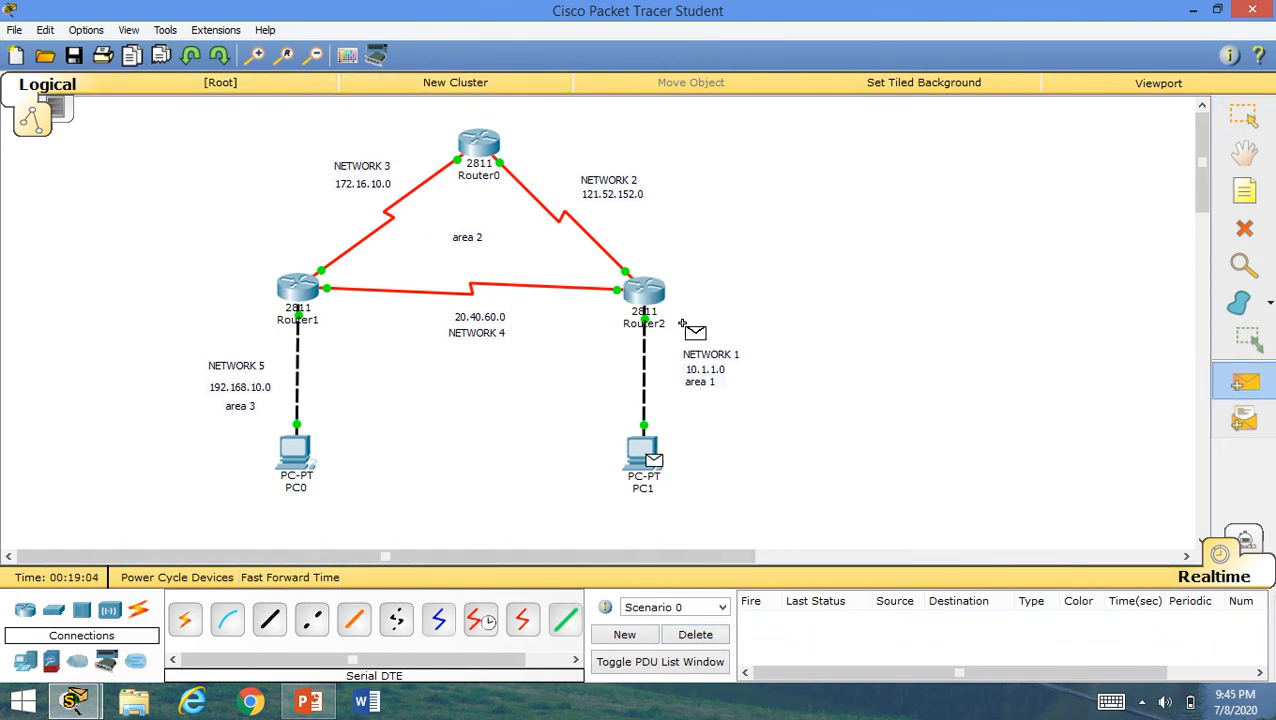
pyautogui.click(645, 292)
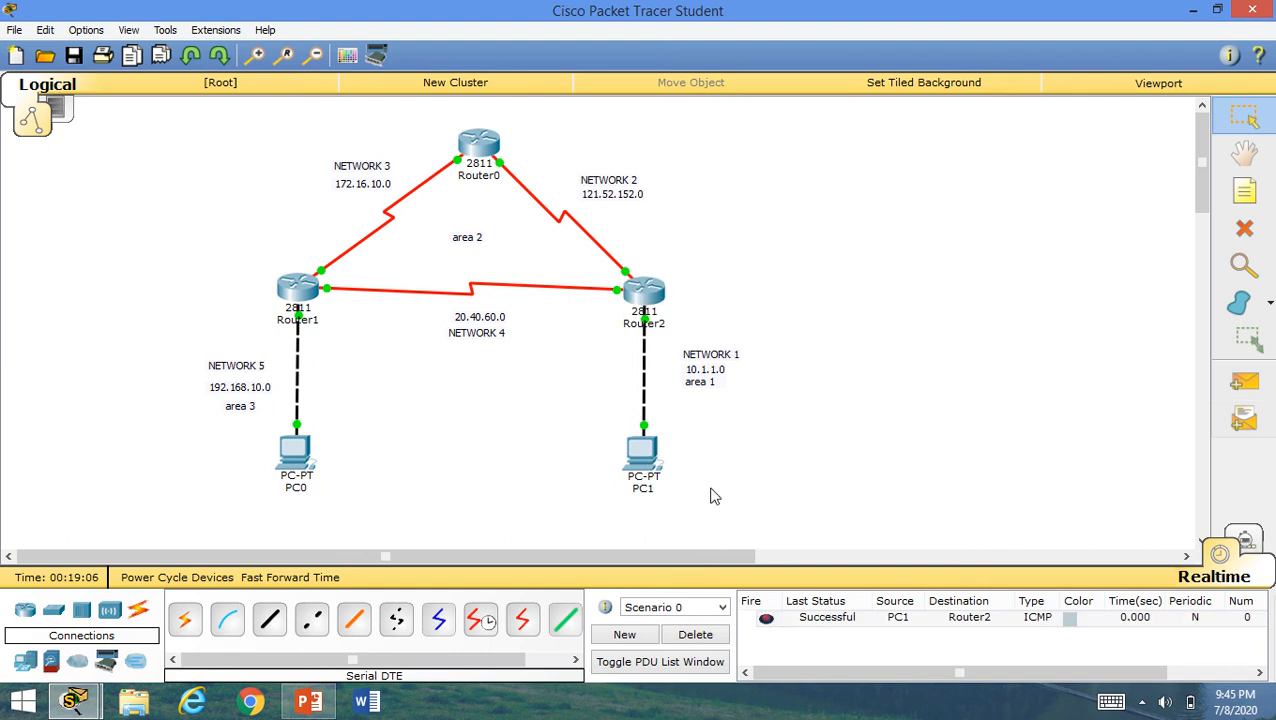
# - Send one simple PDU from Router1 to Router0 and another from Router2 to Router0
pyautogui.click(1248, 386)
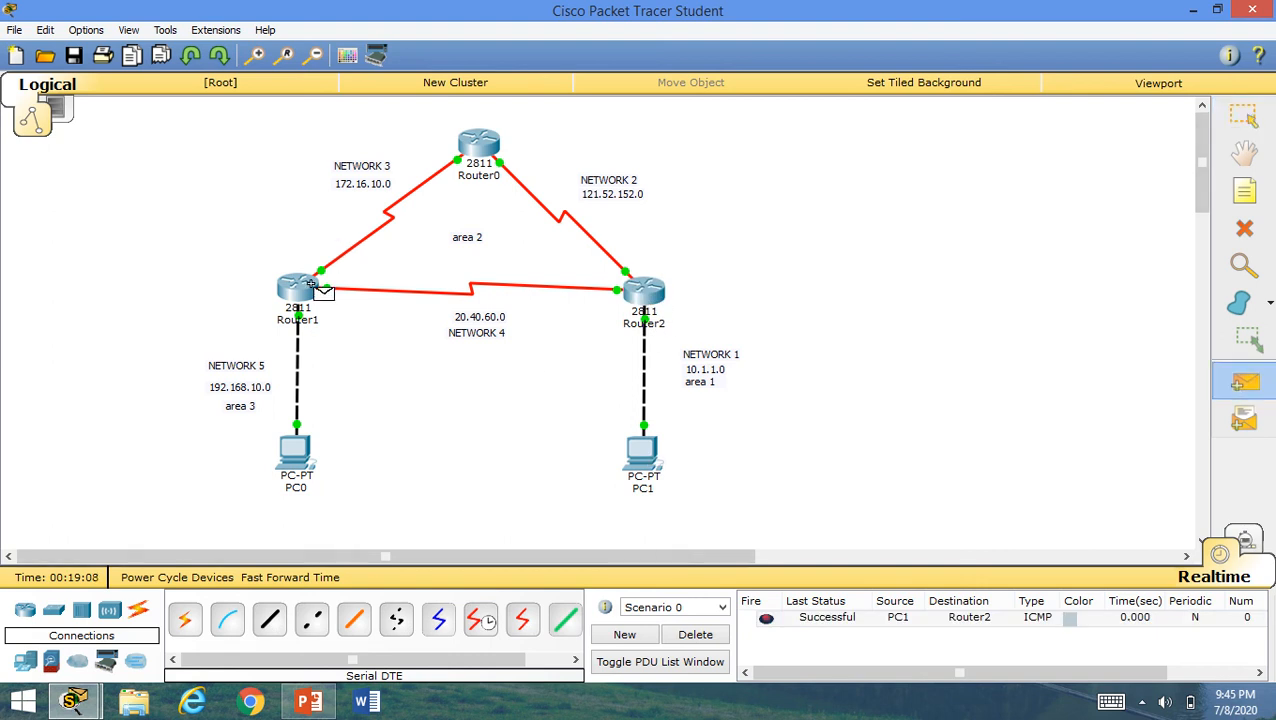
pyautogui.click(490, 148)
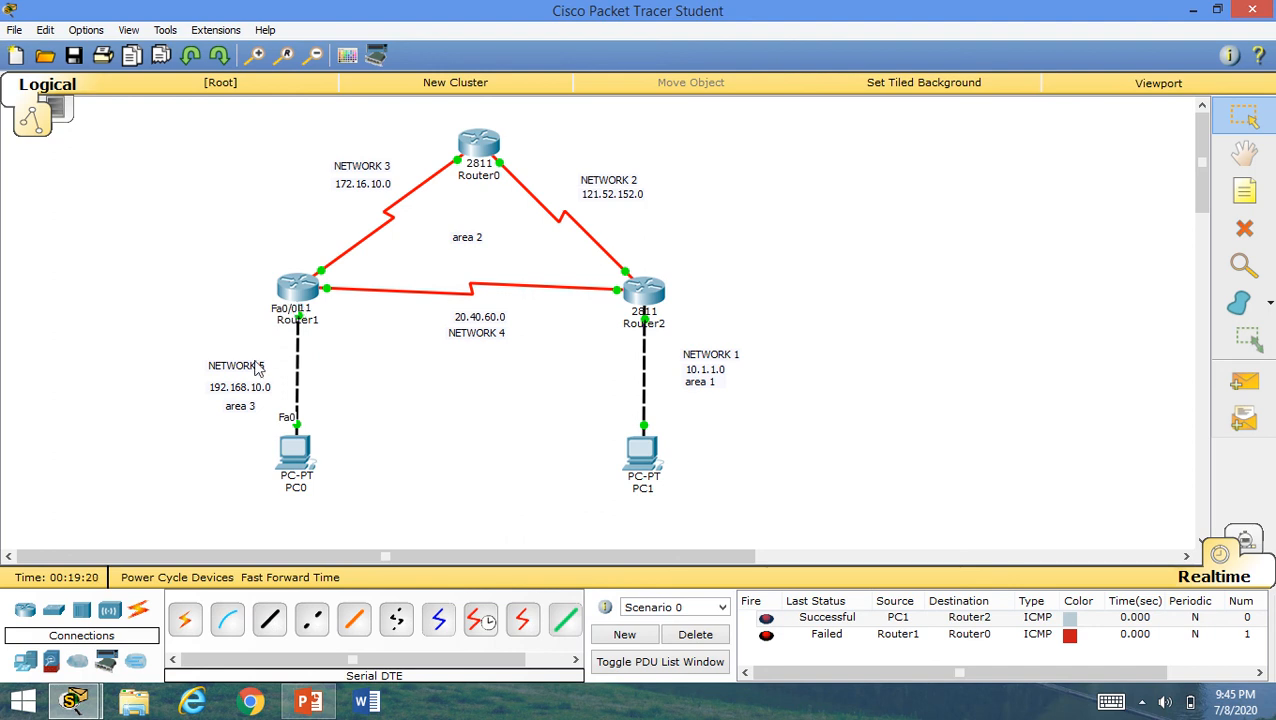
pyautogui.click(1243, 381)
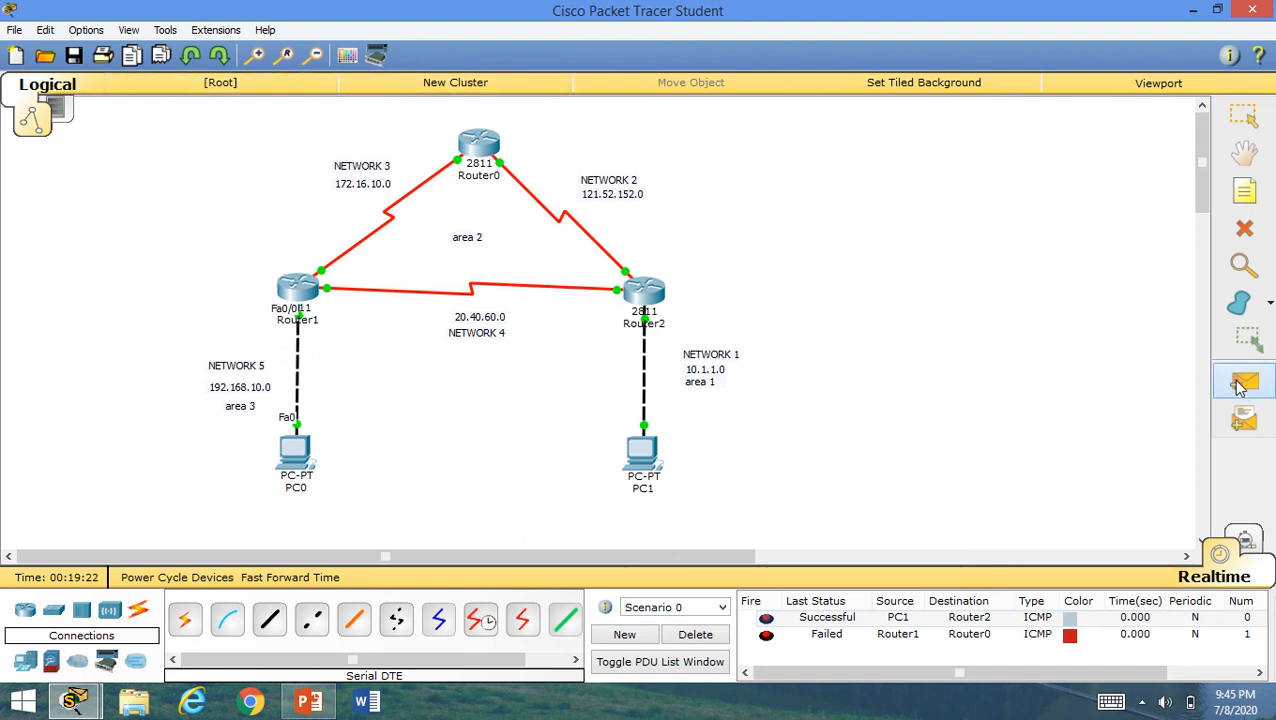
pyautogui.click(644, 288)
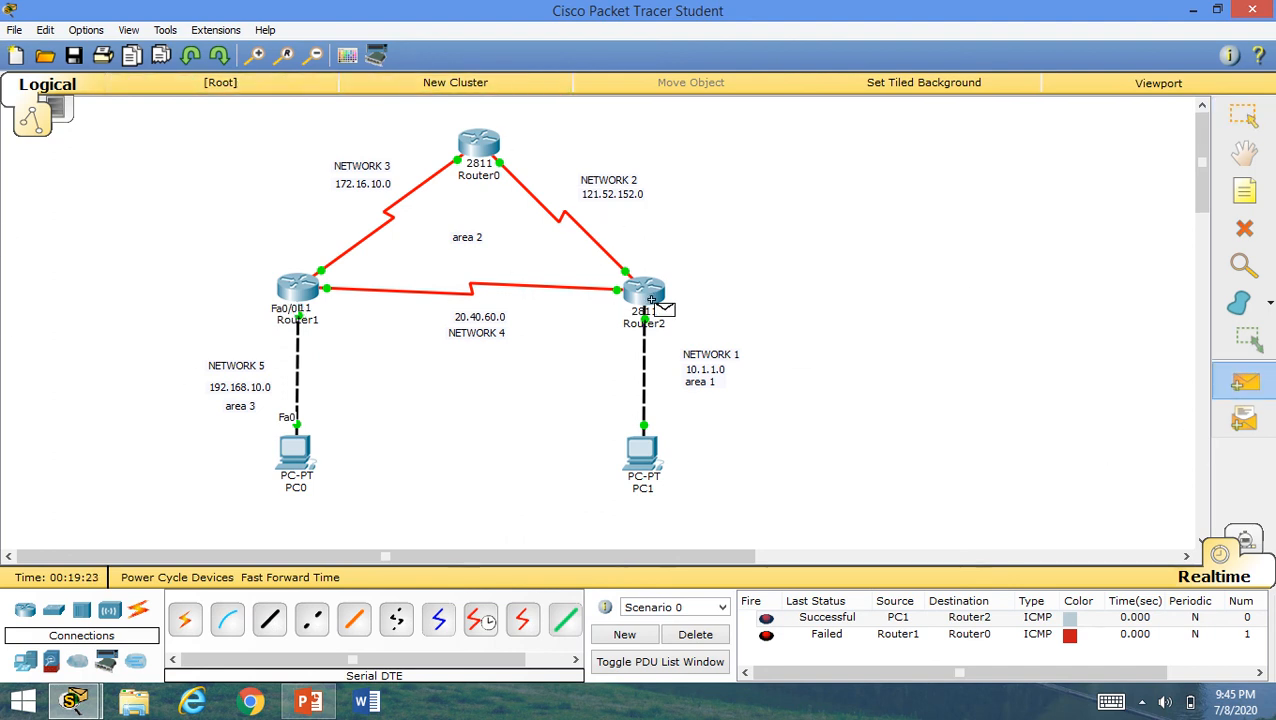
pyautogui.click(479, 145)
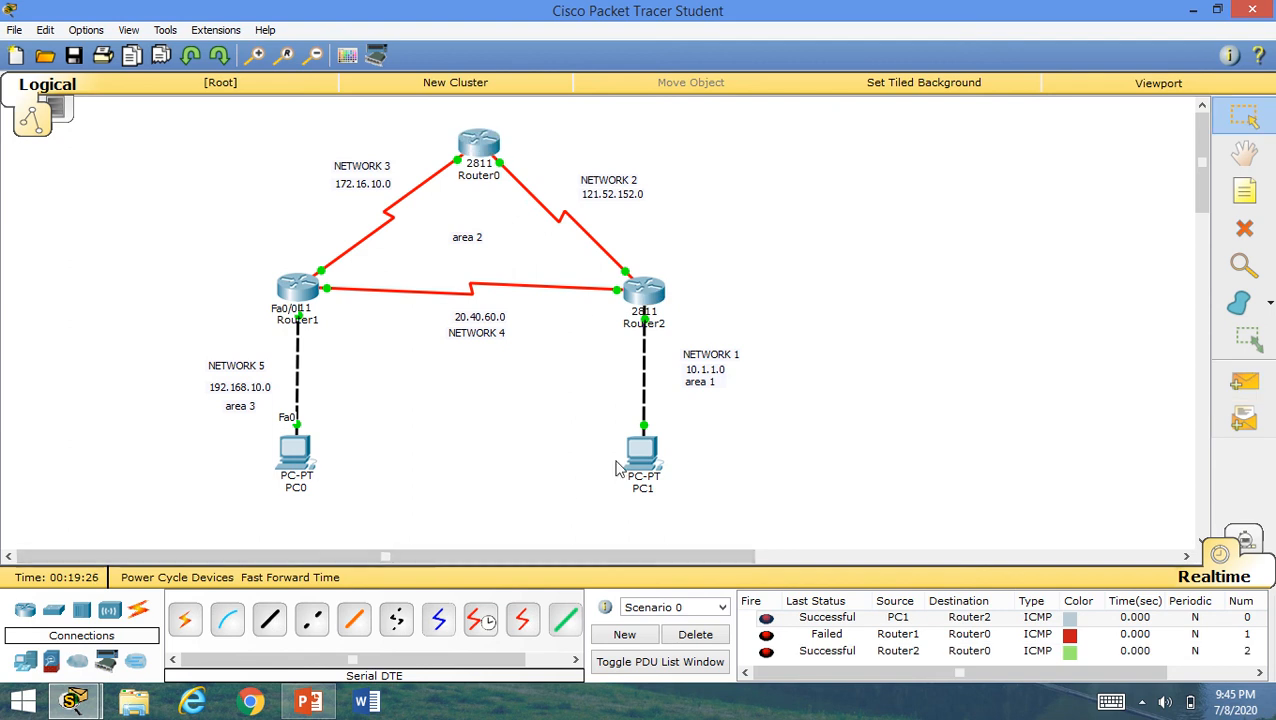
# - Send a simple PDU from PC1 to Router0 and check its status in the PDU list
pyautogui.click(1233, 396)
pyautogui.click(641, 451)
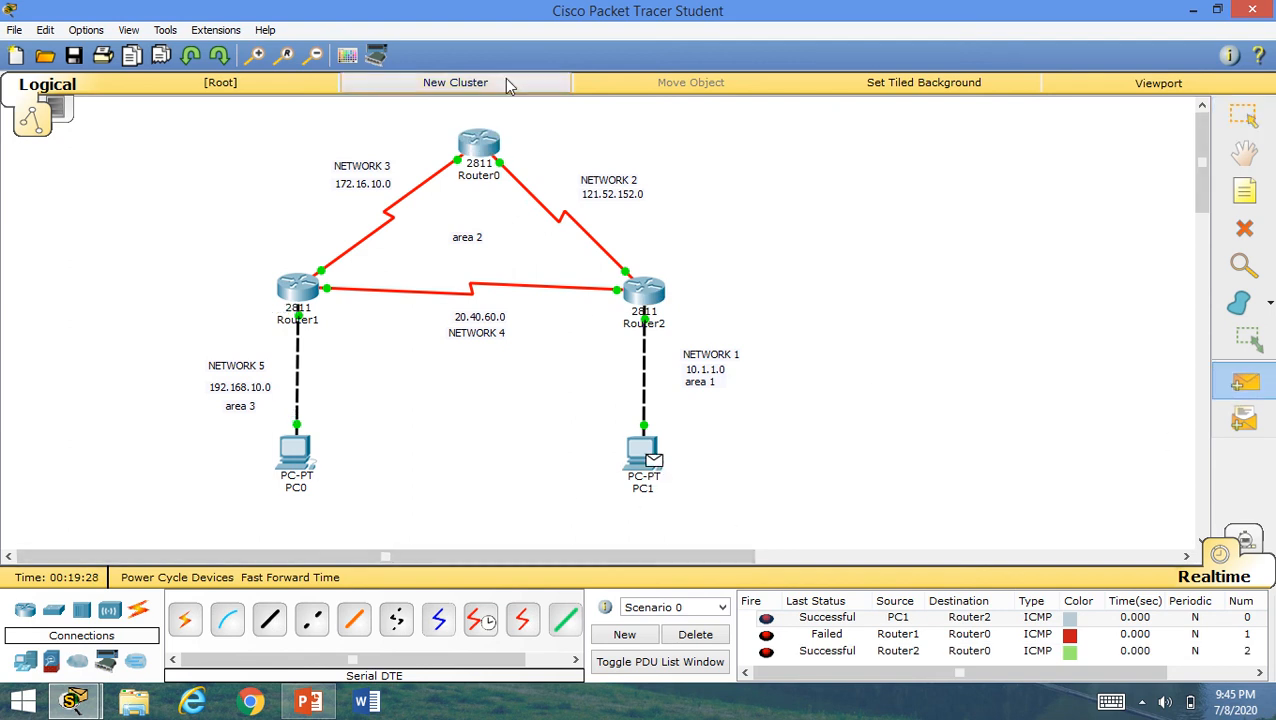
pyautogui.click(487, 146)
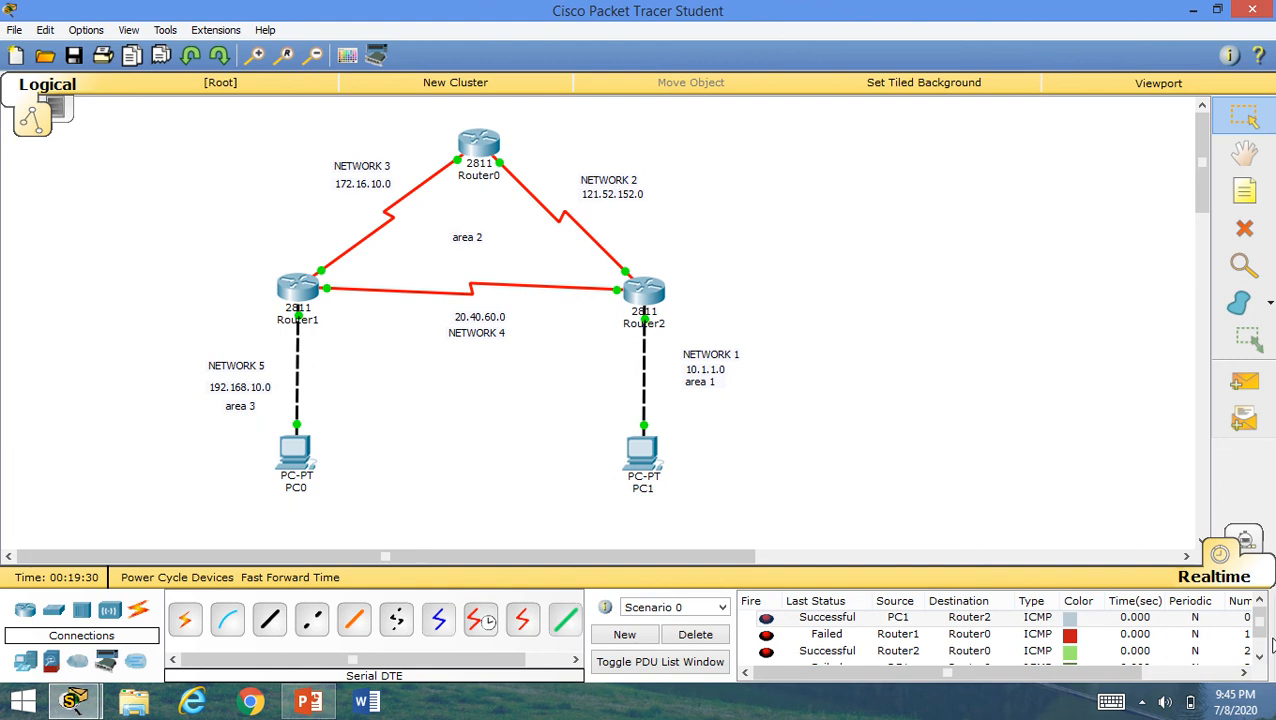
pyautogui.click(1262, 640)
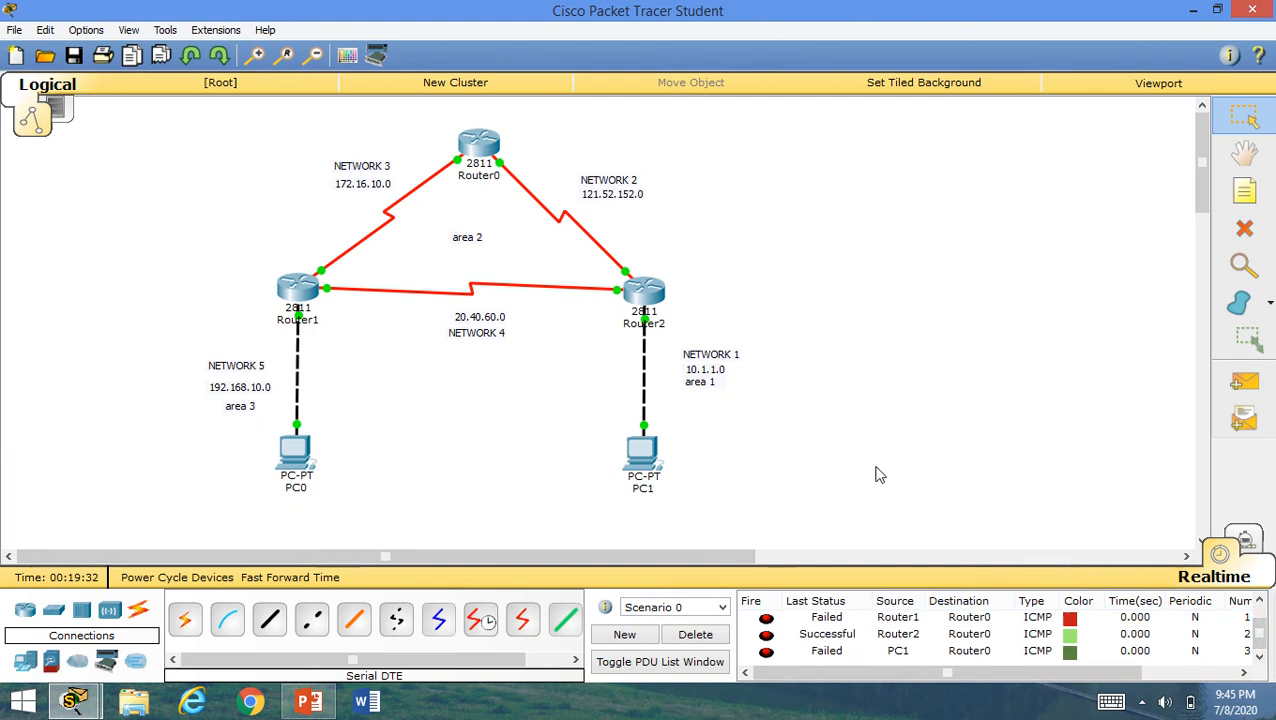
# - Send a simple PDU from PC0 to Router1 and check its status in the PDU list
pyautogui.click(1244, 382)
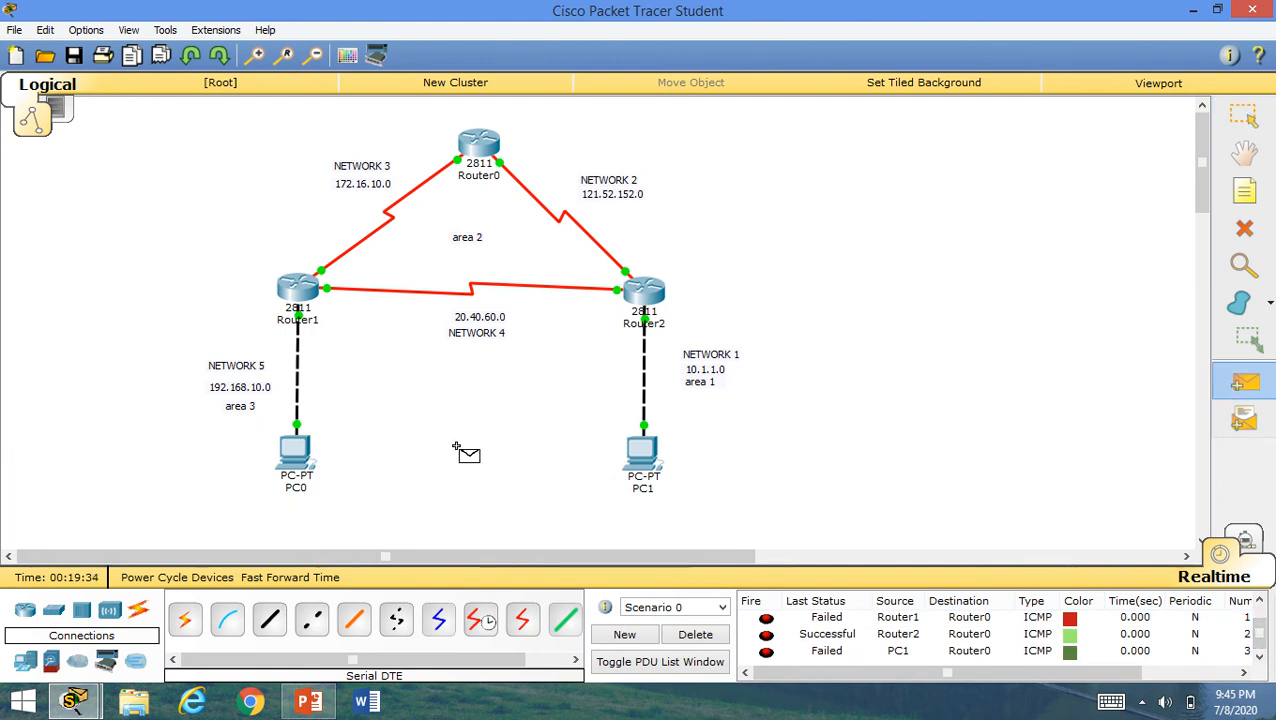
pyautogui.click(293, 450)
pyautogui.click(297, 290)
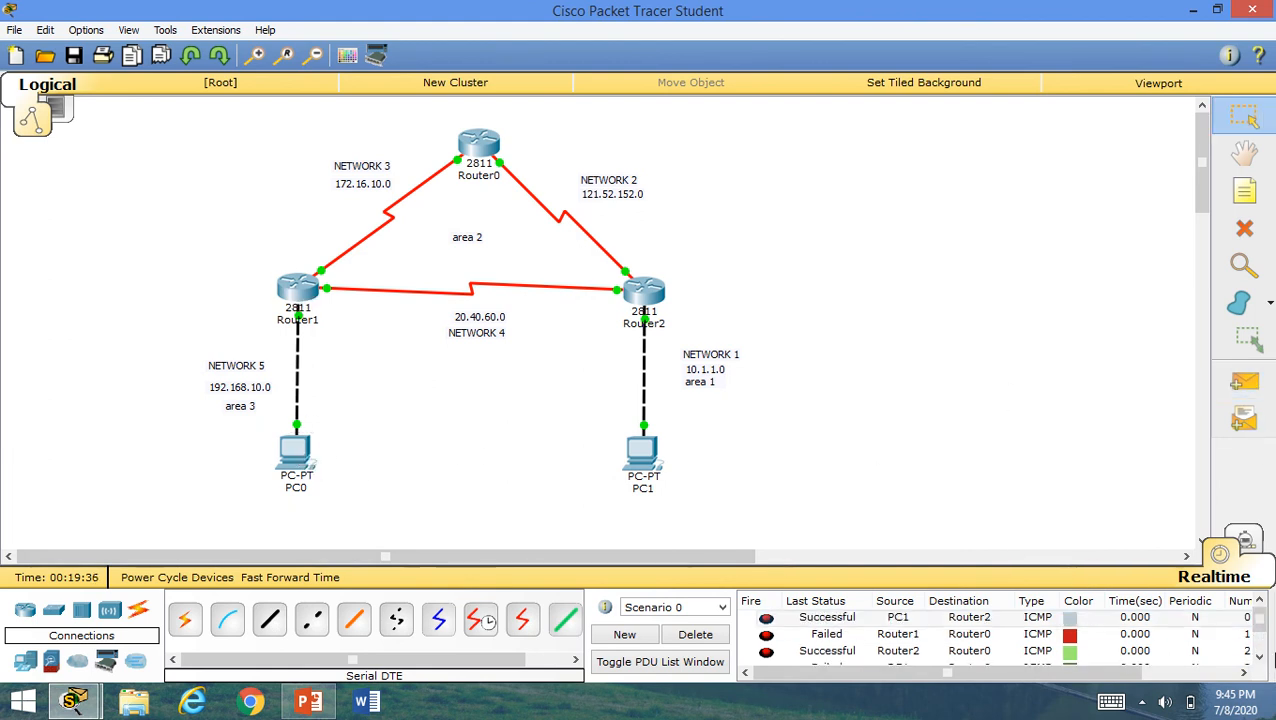
pyautogui.click(1258, 622)
pyautogui.scroll(-1, 1258, 630)
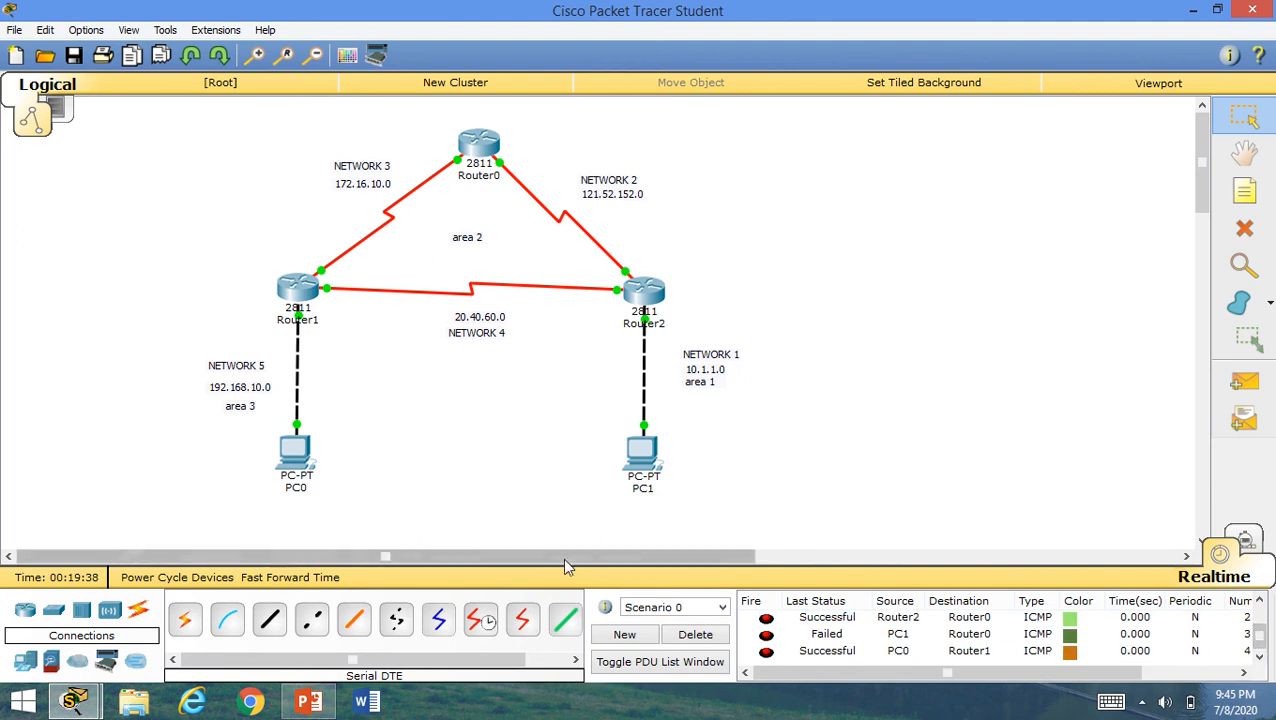
# - Send a simple PDU from Router2 to Router1 and check its status in the PDU list
pyautogui.click(1244, 382)
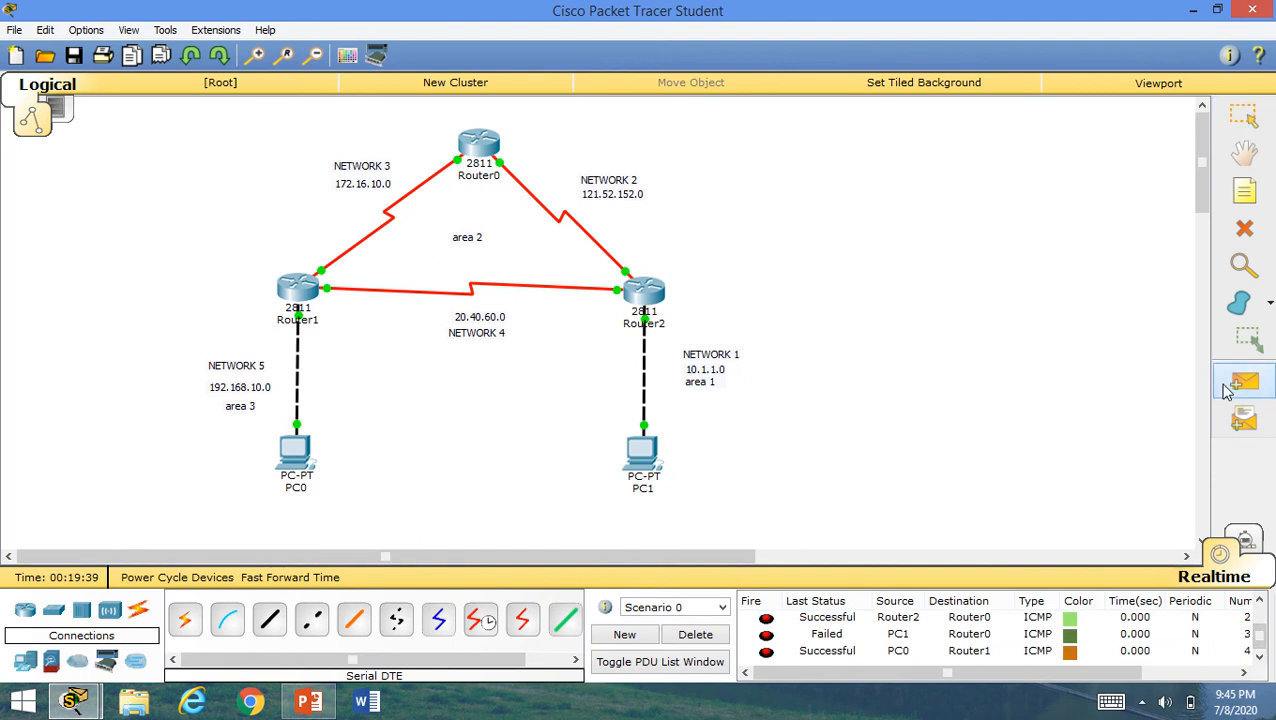
pyautogui.click(645, 292)
pyautogui.click(320, 293)
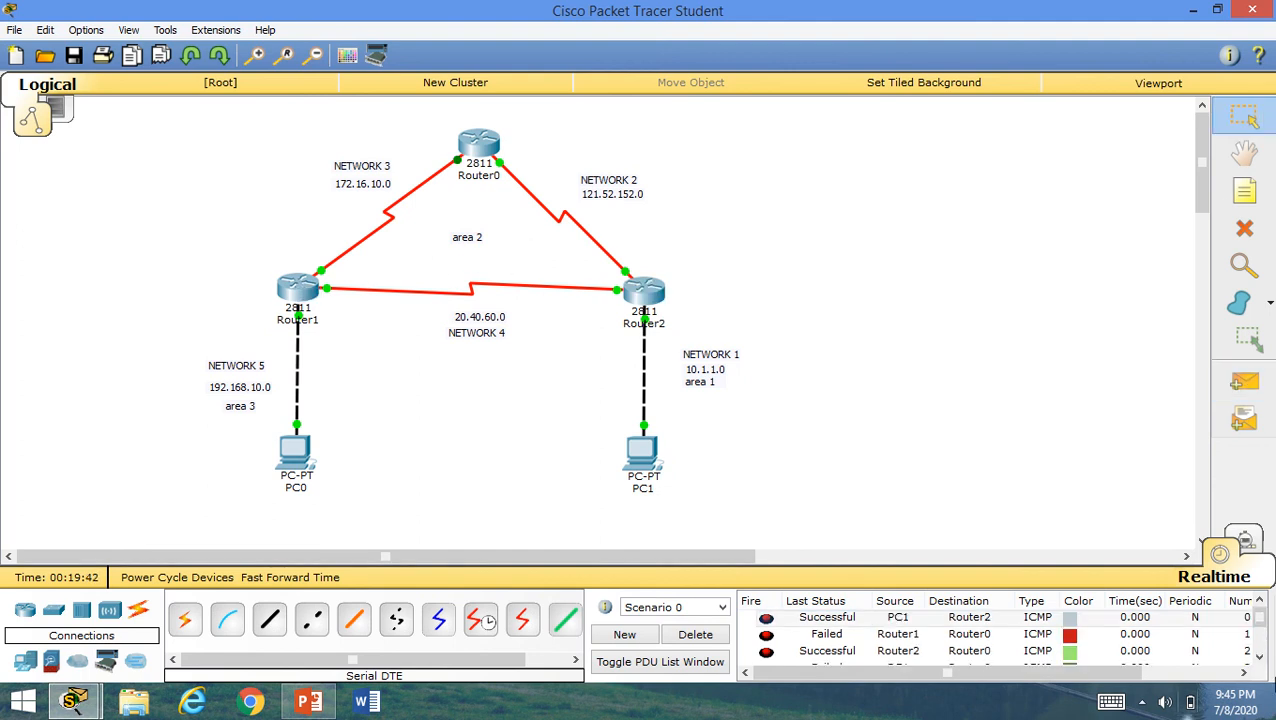
pyautogui.scroll(-1, 1257, 620)
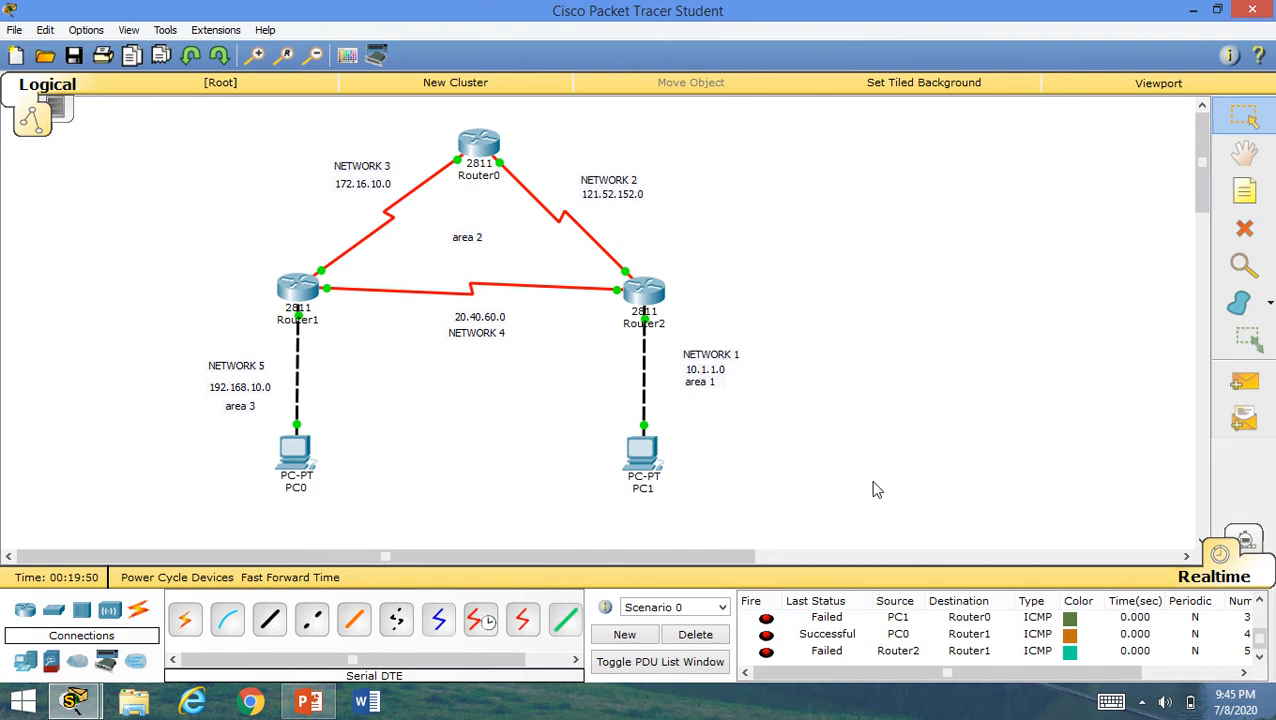
# - Switch to Simulation mode and start automatic capture and playback of the PDUs
pyautogui.click(1243, 541)
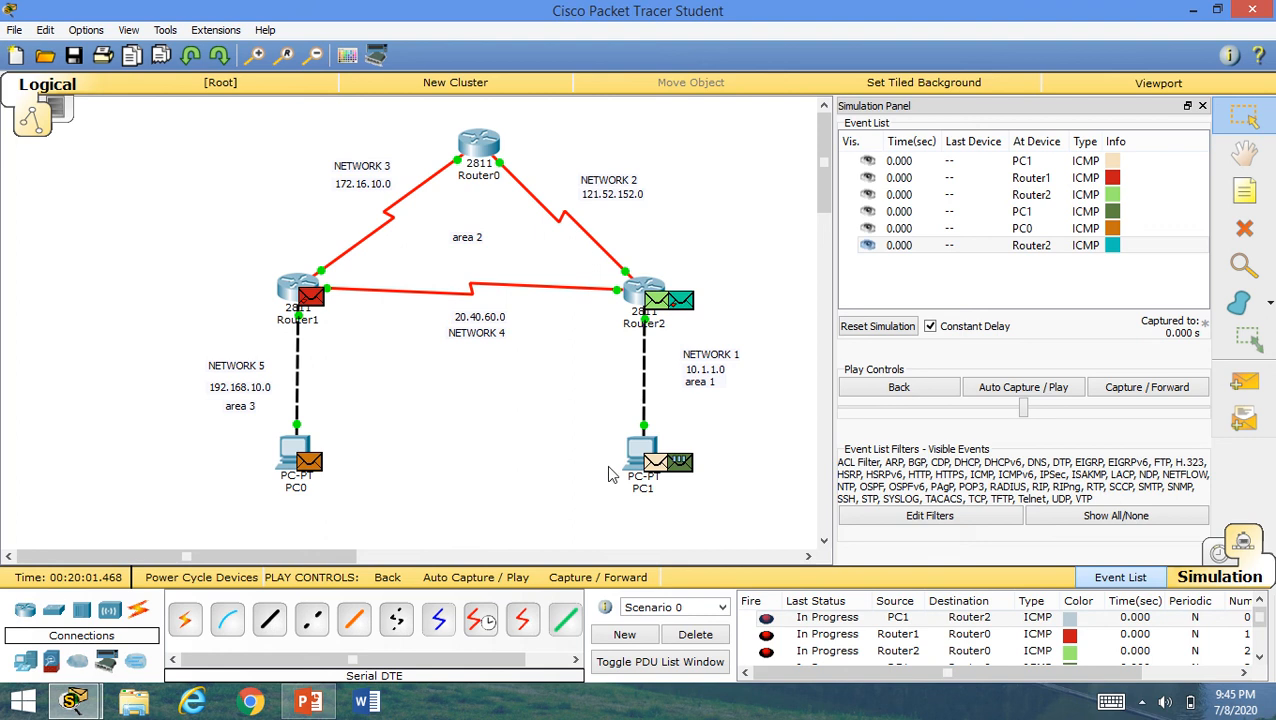
pyautogui.click(645, 472)
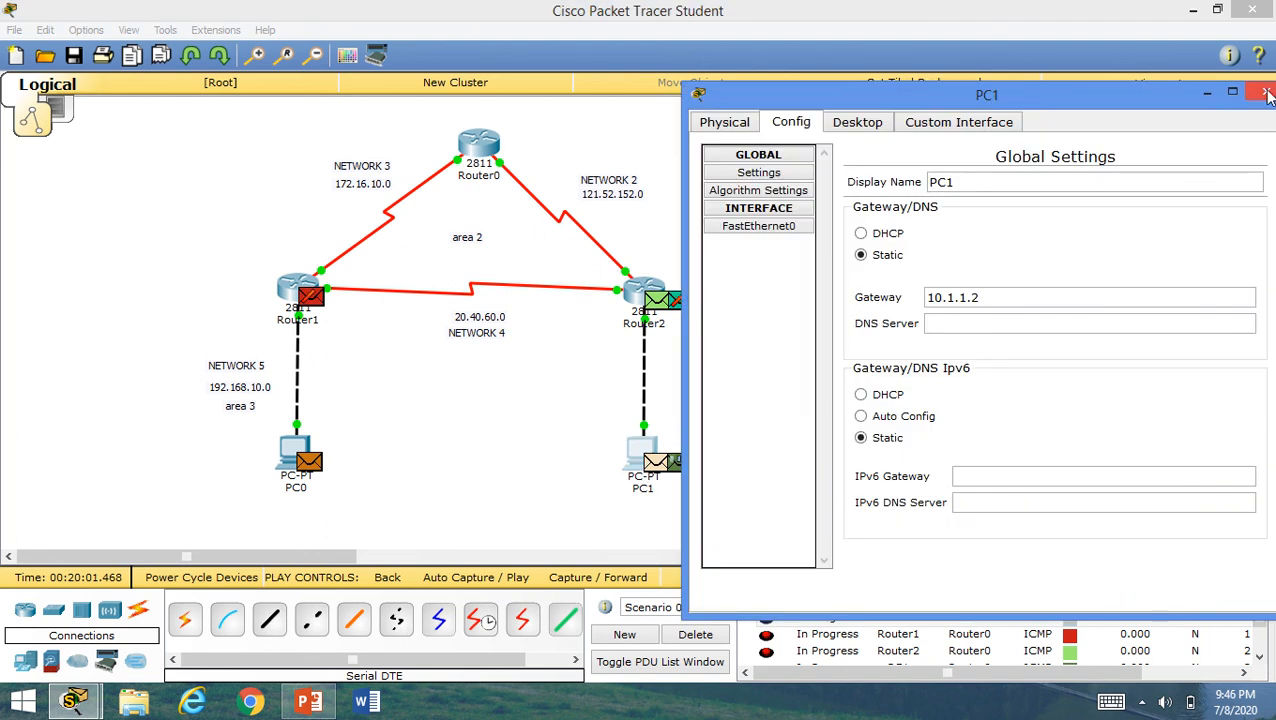
pyautogui.click(1266, 93)
pyautogui.click(1030, 388)
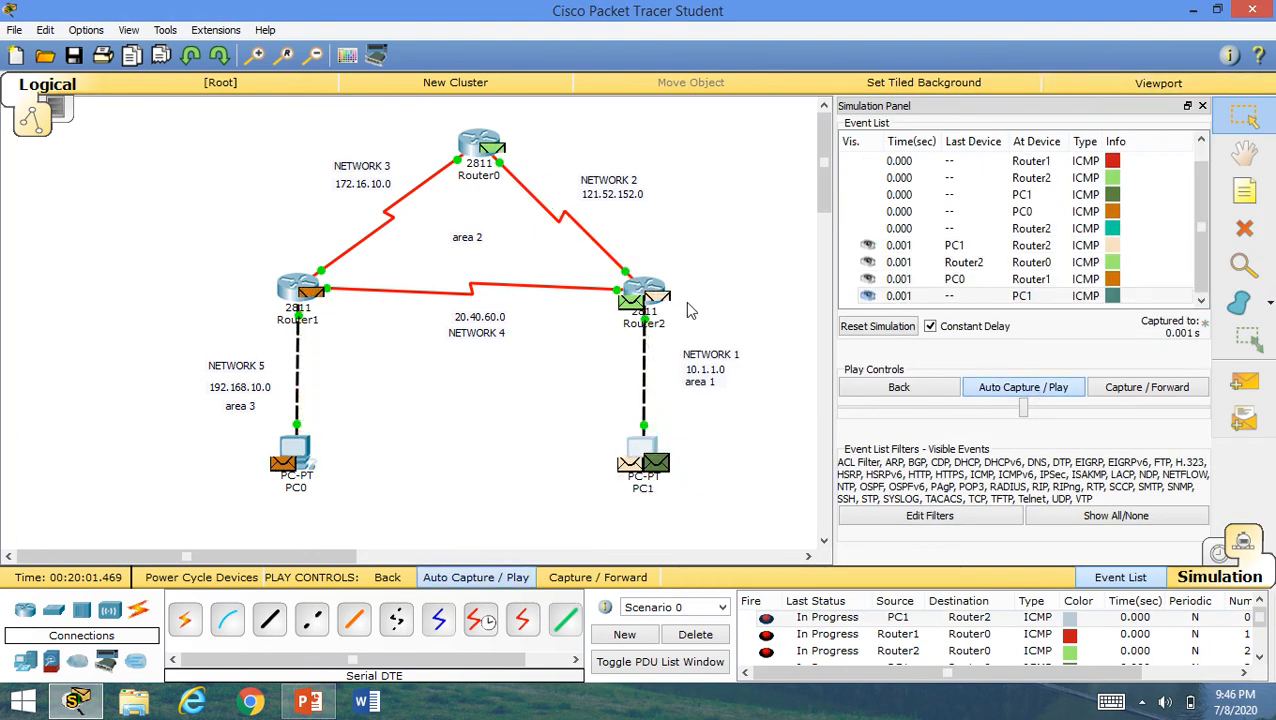
# - Send a simple PDU from PC1 to Router2 in the running simulation and check its status and captured ICMP events
pyautogui.click(1250, 390)
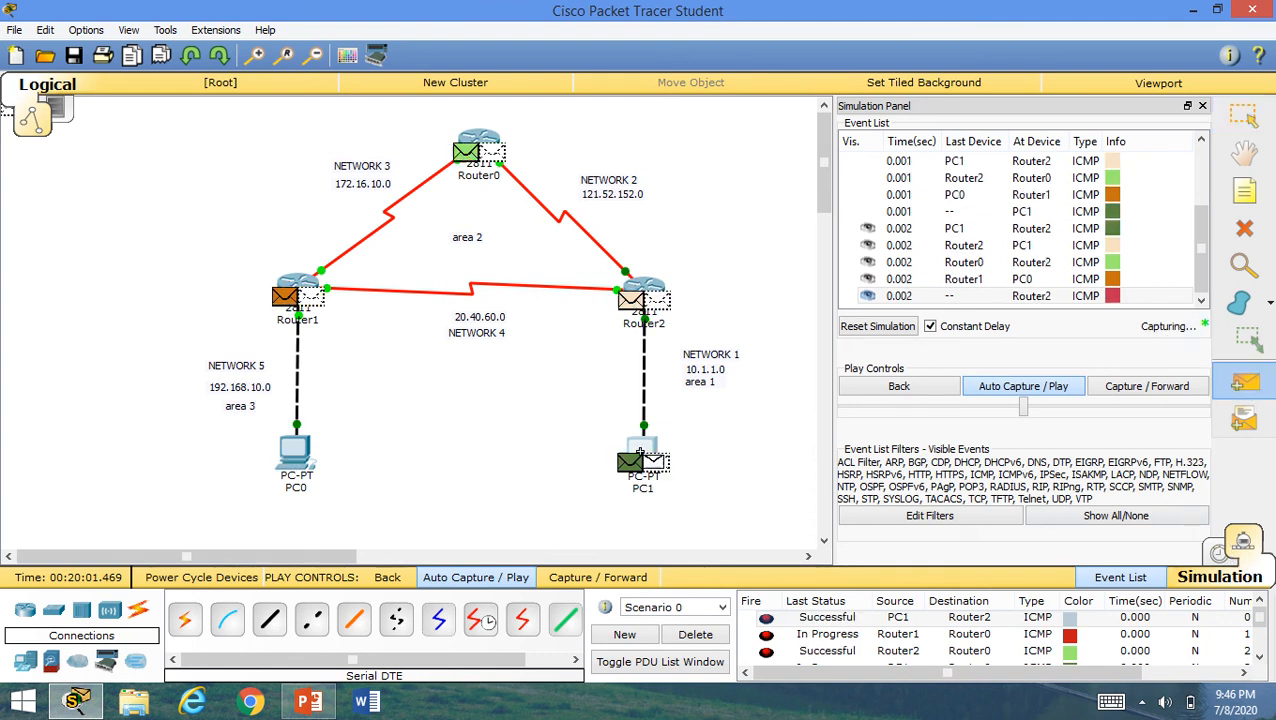
pyautogui.press('Escape')
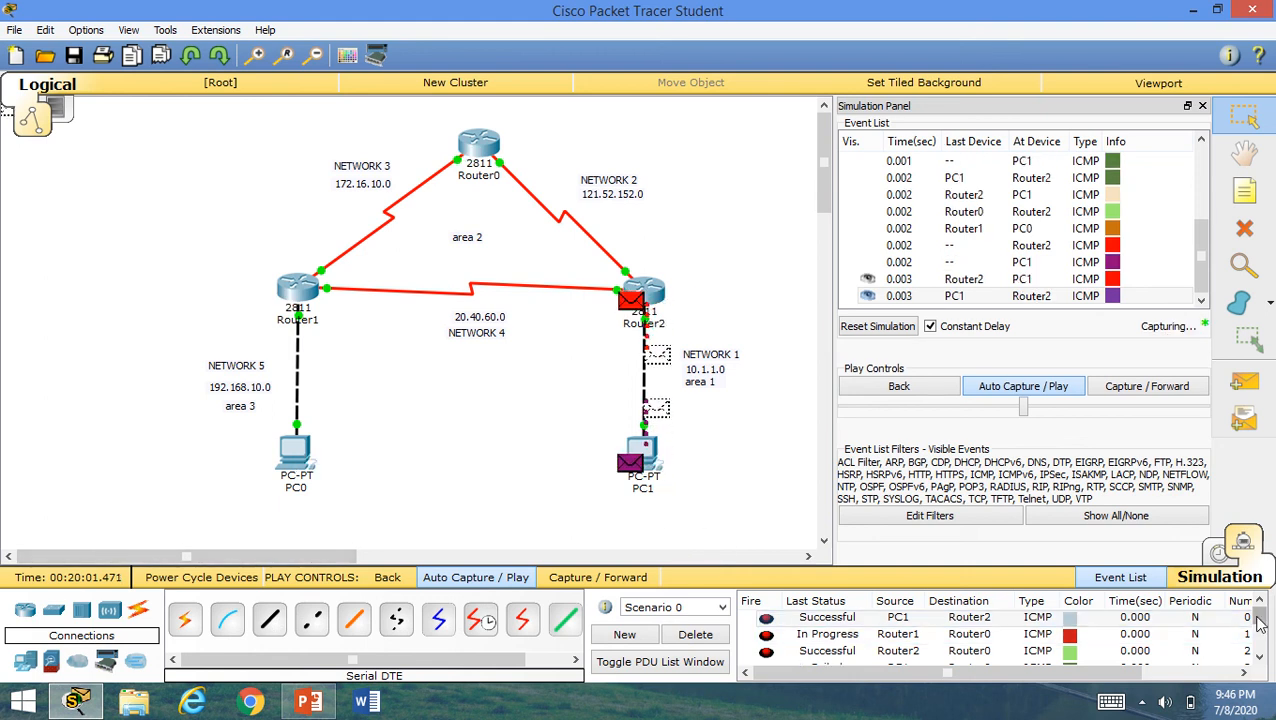
pyautogui.moveTo(1260, 615); pyautogui.dragTo(1270, 677)
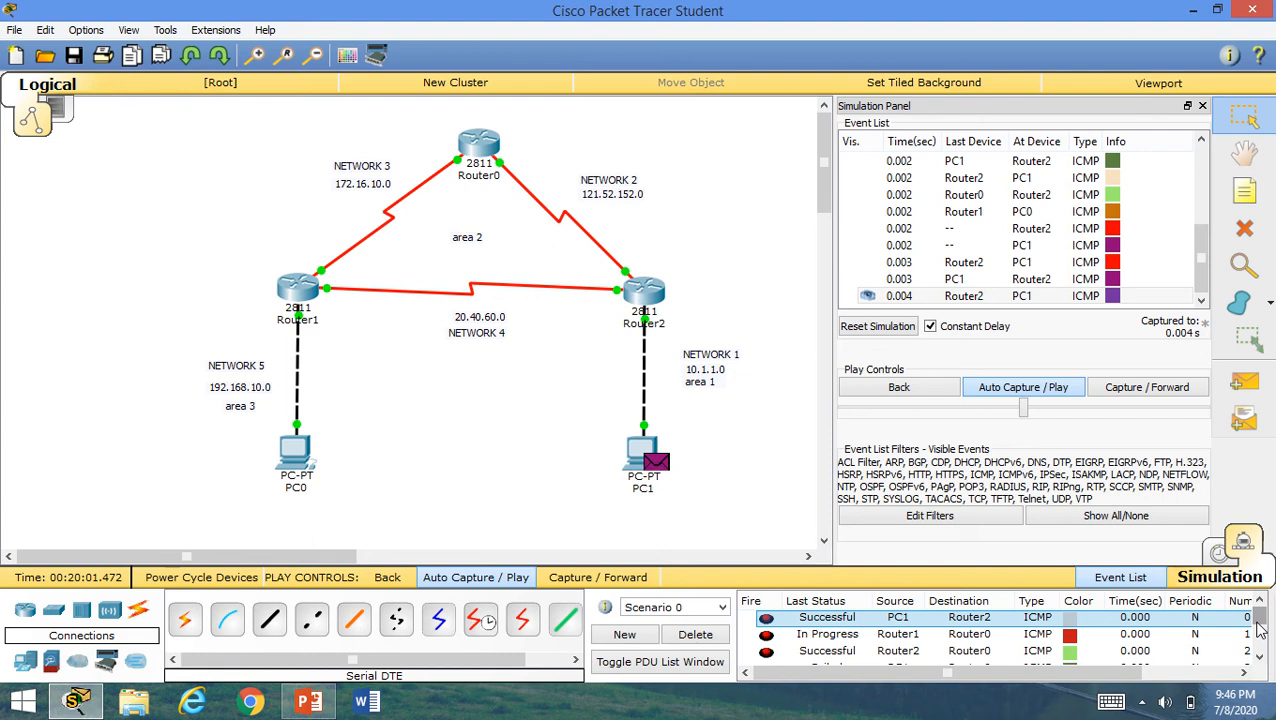
pyautogui.moveTo(1258, 628); pyautogui.dragTo(1265, 682)
pyautogui.click(974, 264)
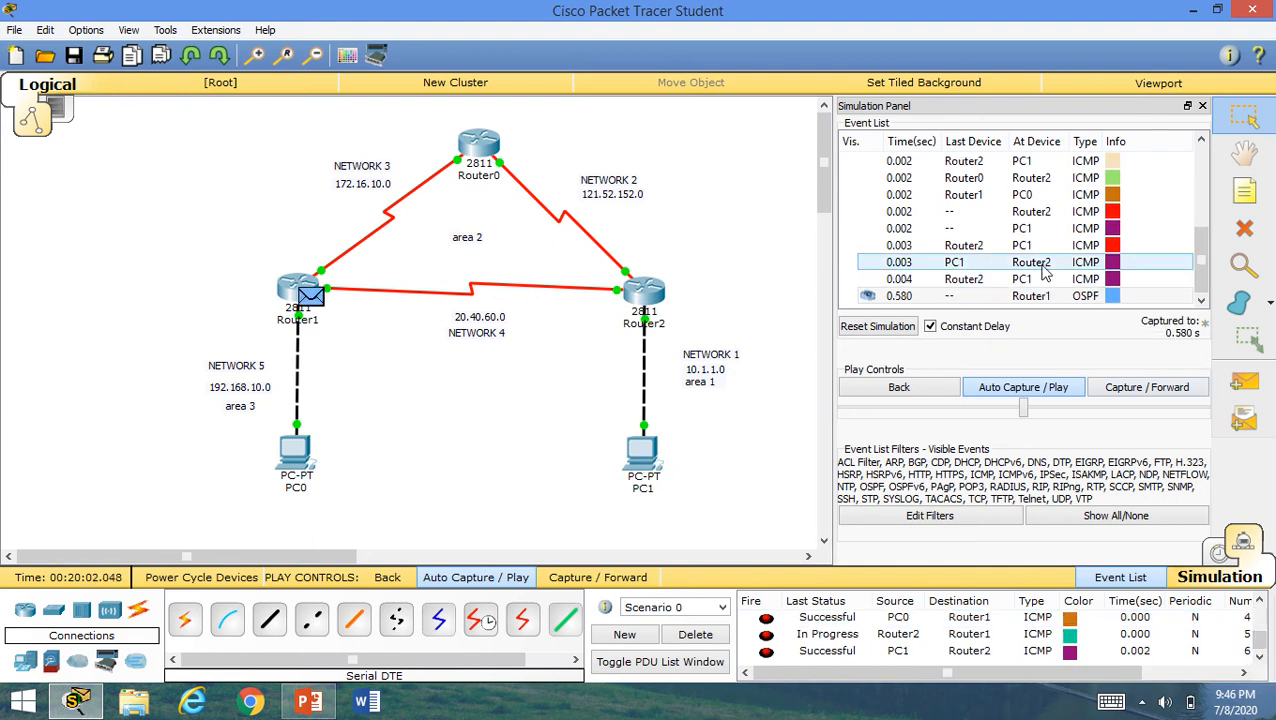
pyautogui.click(1048, 280)
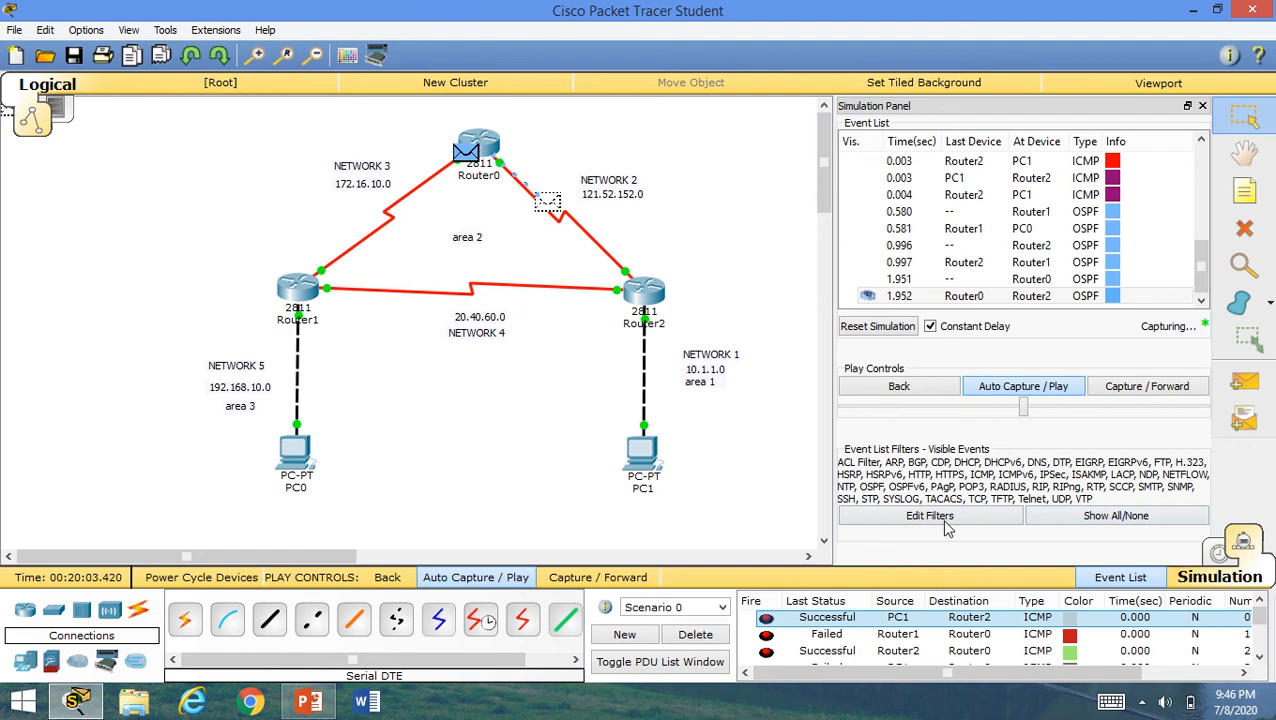
# - Filter the simulation's IPv4 events to OSPF only, excluding DNS, ICMP, BGP, EIGRP, DHCP, HSRP and RIP
pyautogui.click(852, 515)
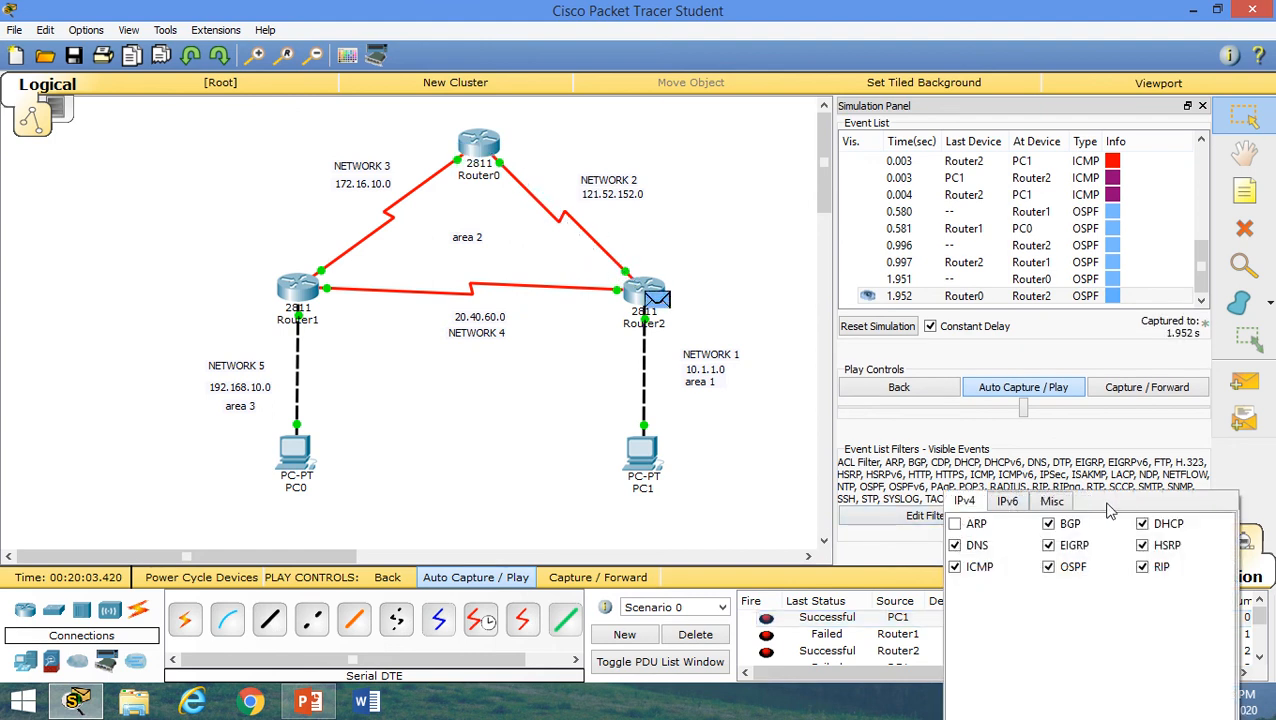
pyautogui.click(1085, 478)
pyautogui.click(946, 516)
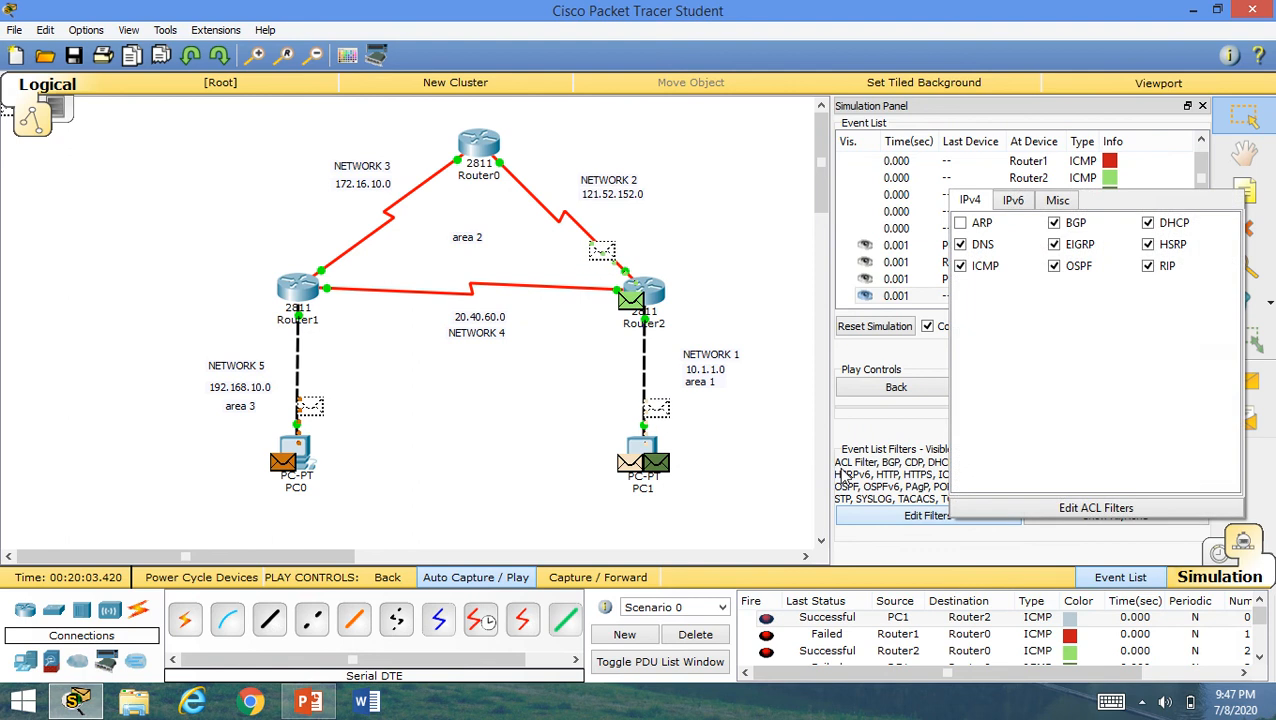
pyautogui.click(960, 266)
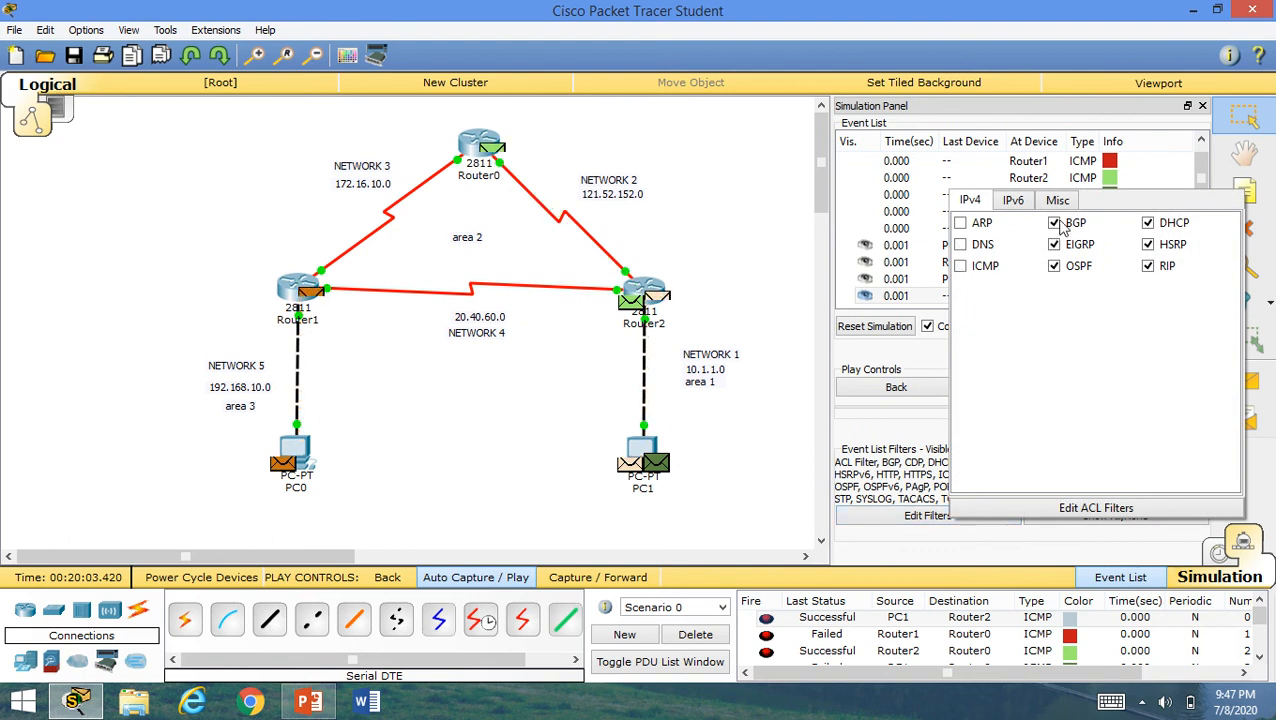
pyautogui.click(1054, 223)
pyautogui.click(1054, 244)
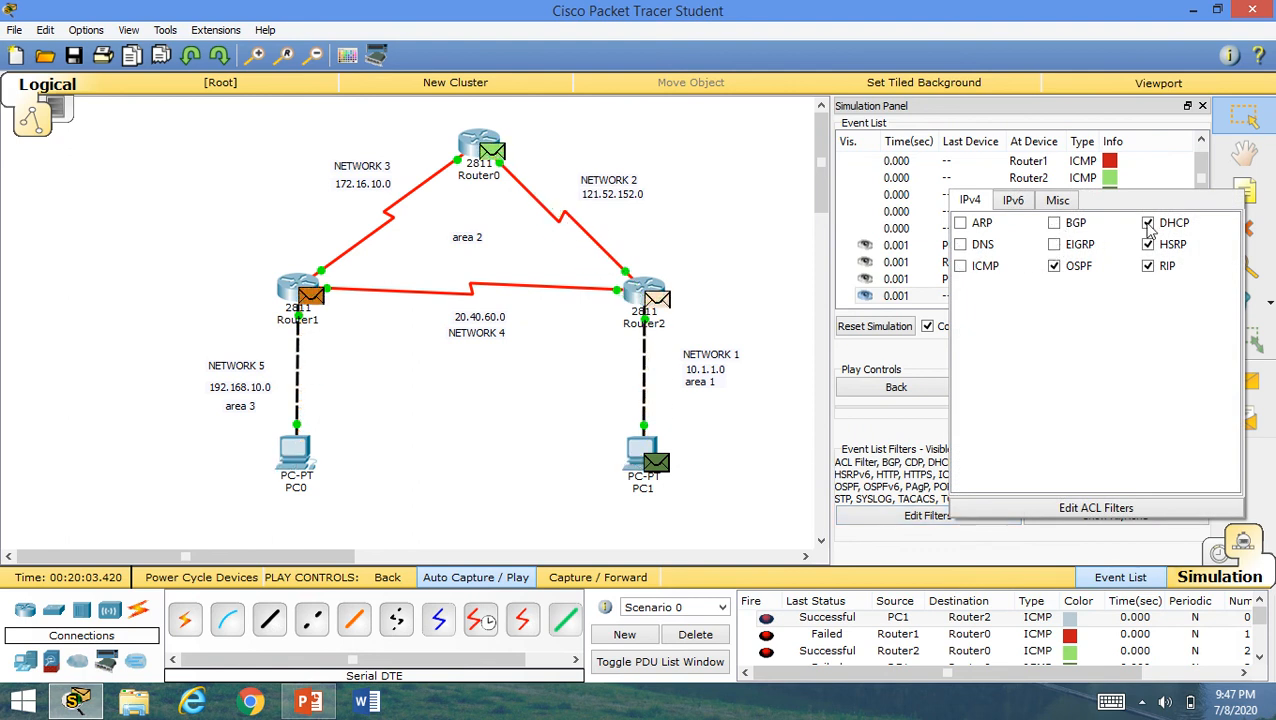
pyautogui.click(1147, 223)
pyautogui.click(1148, 266)
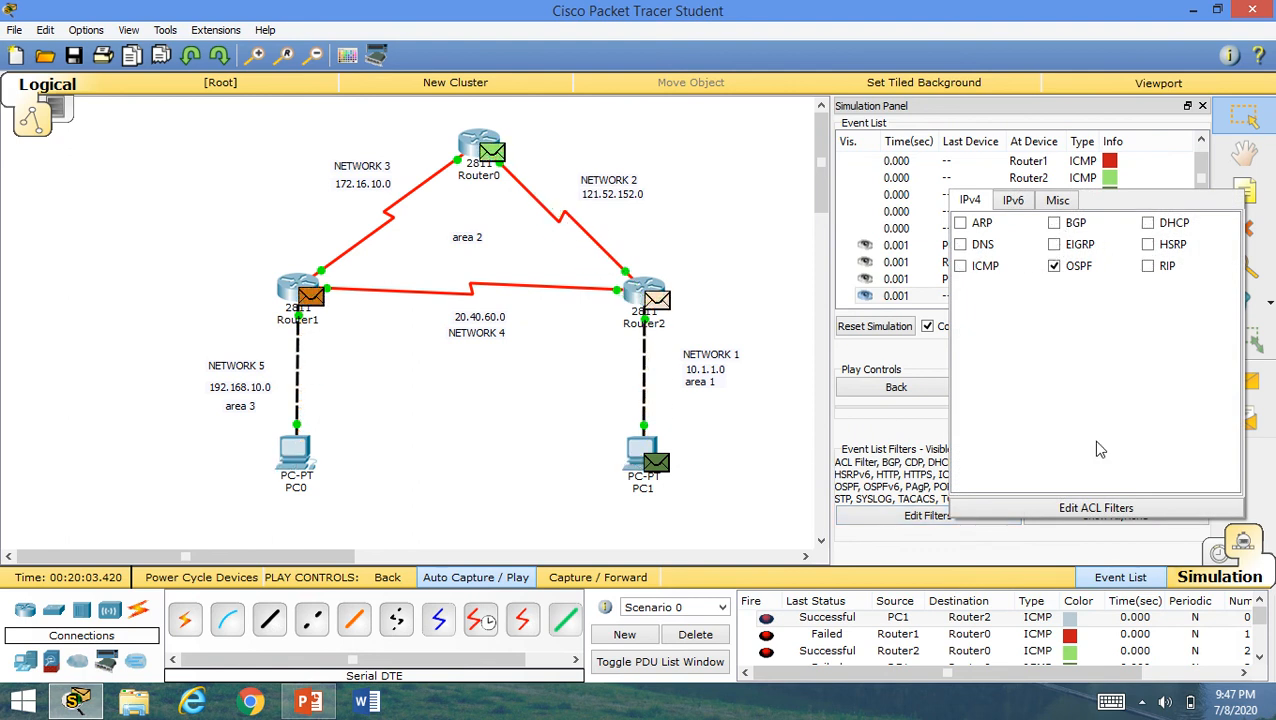
pyautogui.click(754, 478)
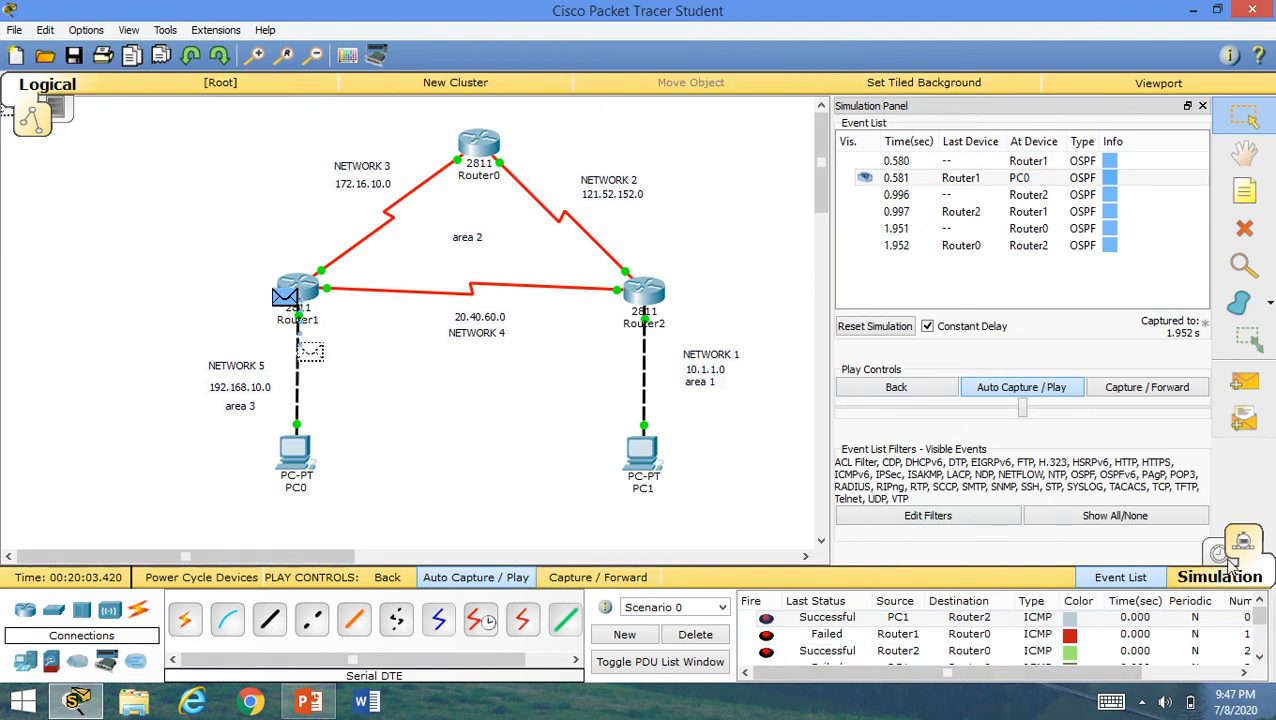
# - Return to Realtime mode and review the statuses of the last PDUs in Scenario 0
pyautogui.click(1219, 555)
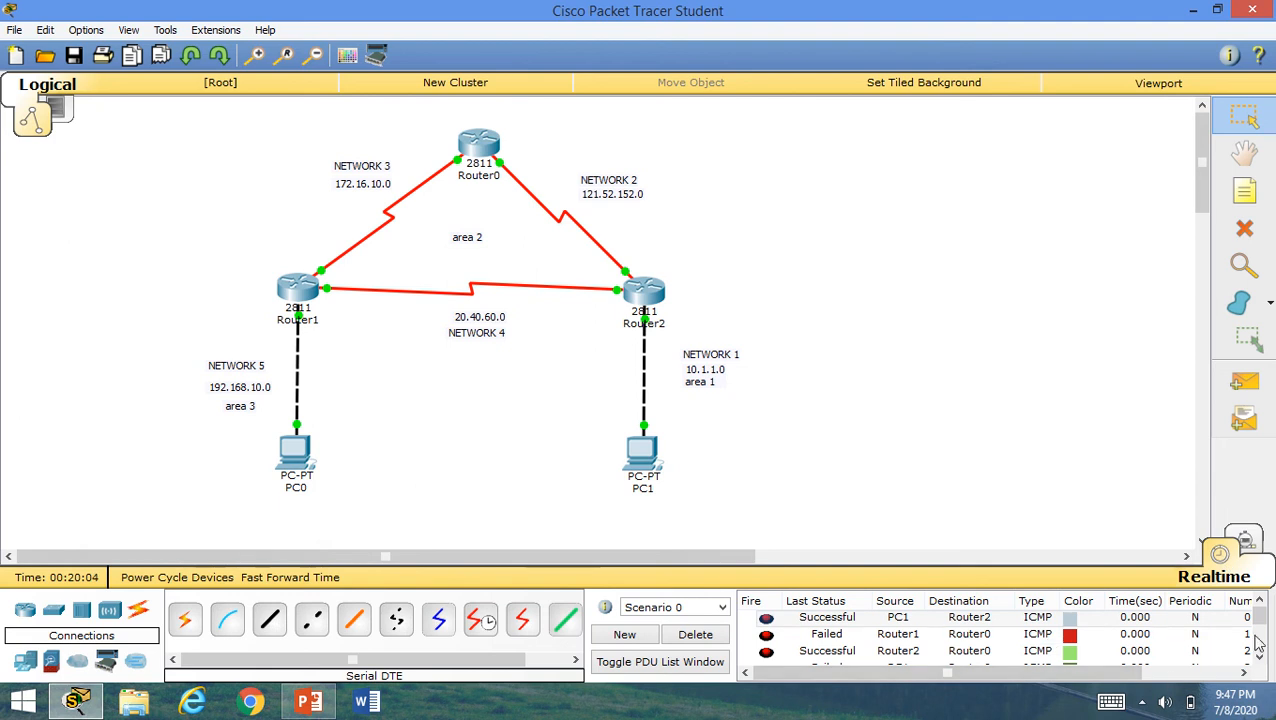
pyautogui.moveTo(1259, 617); pyautogui.dragTo(1258, 643)
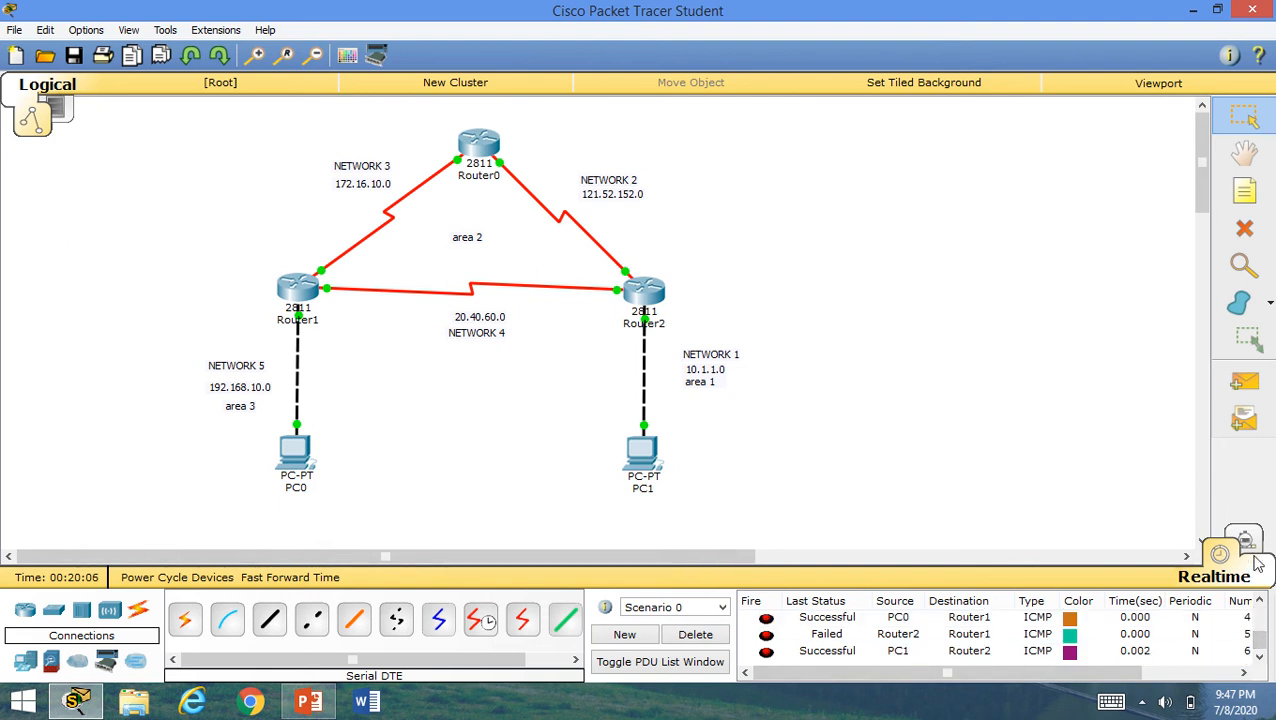